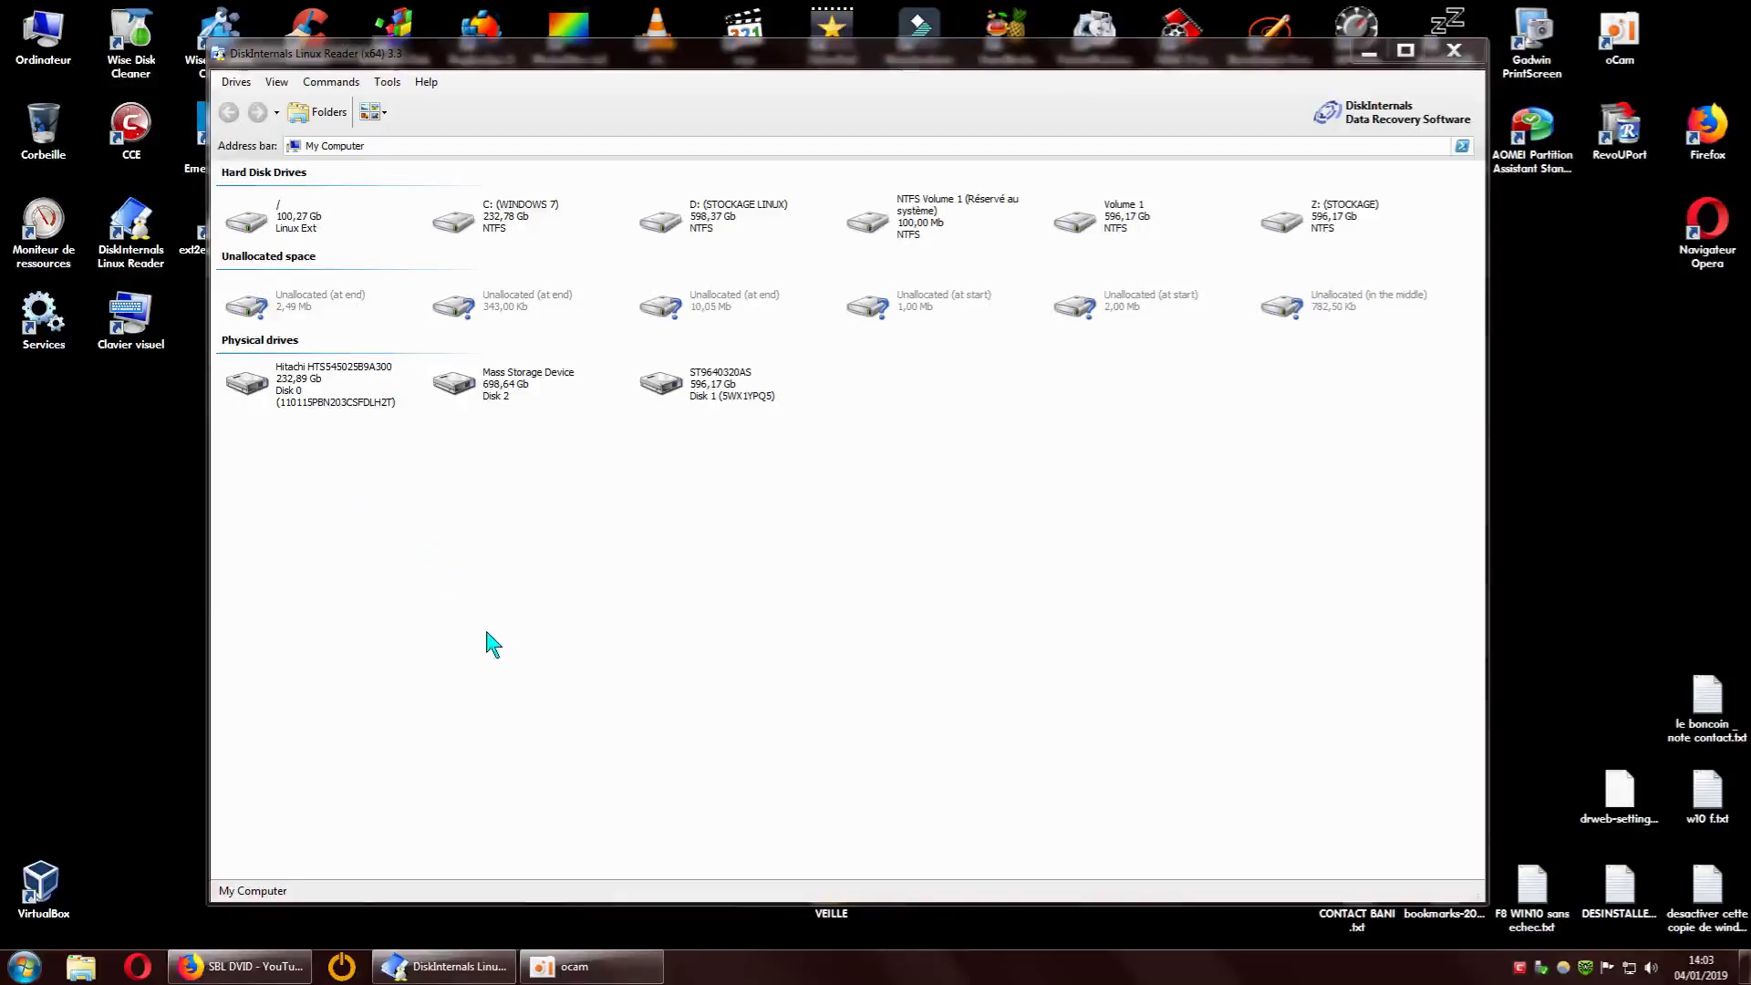
# View the root folders of the 100,27 Gb Linux Ext partition and return to the drive list
pyautogui.click(301, 234)
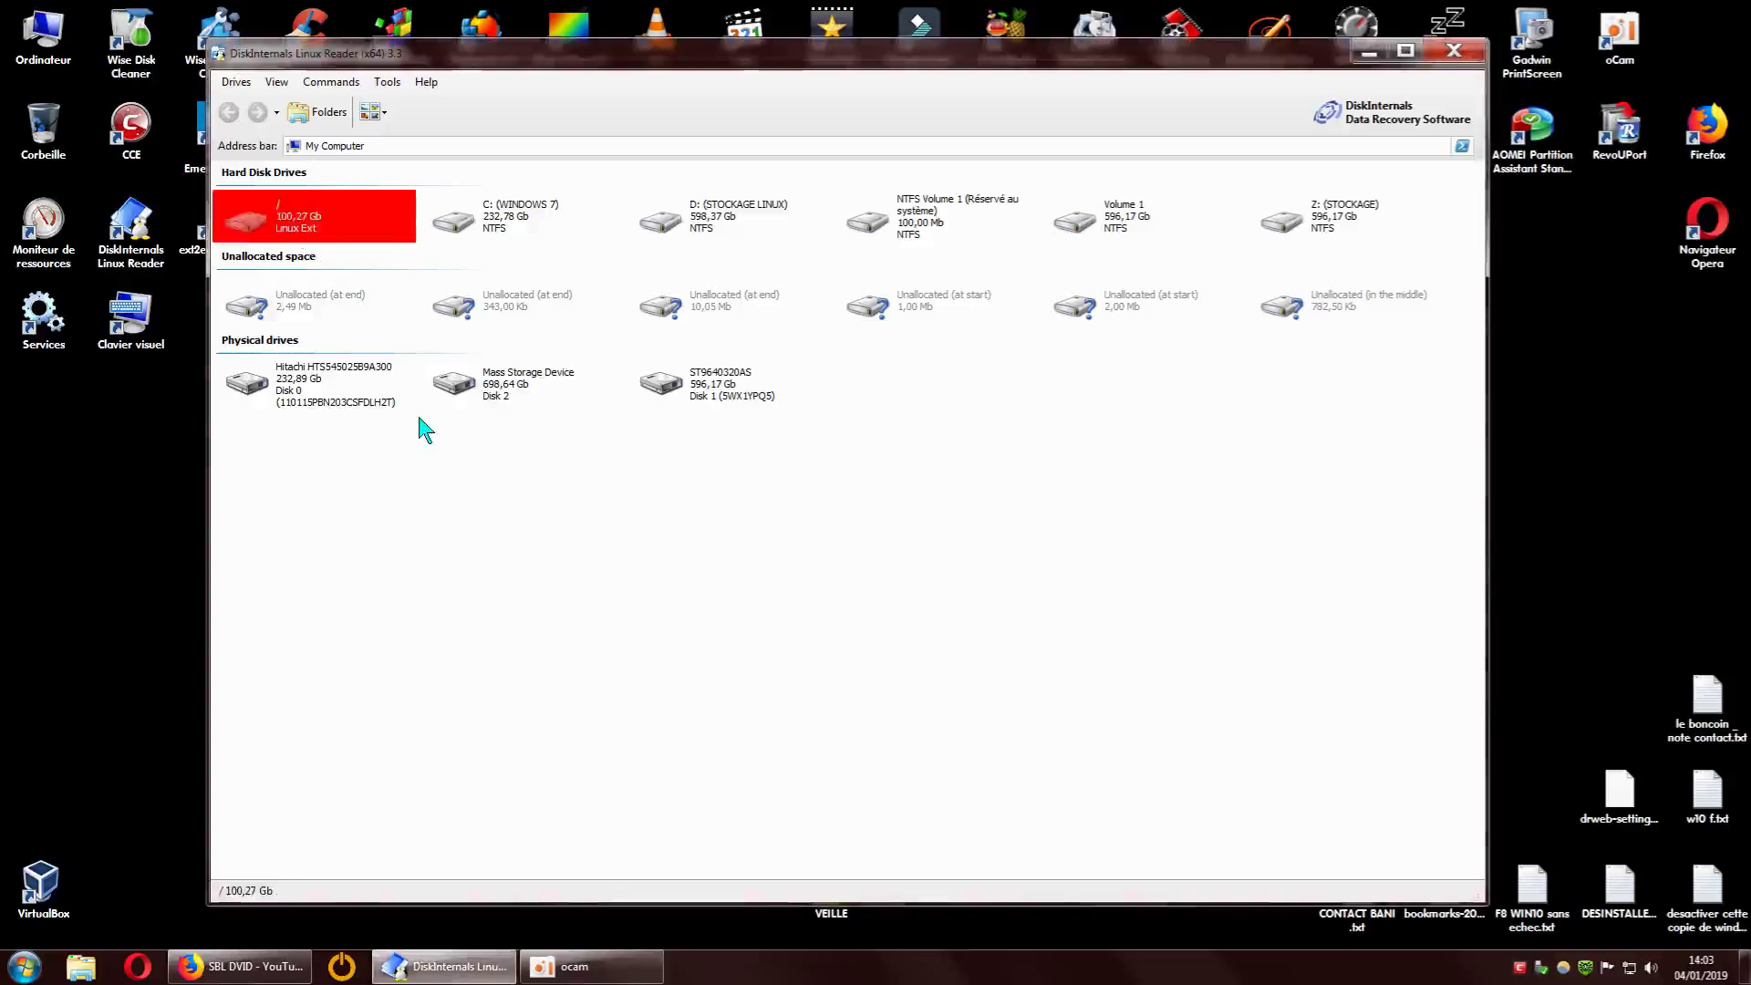
pyautogui.doubleClick(301, 233)
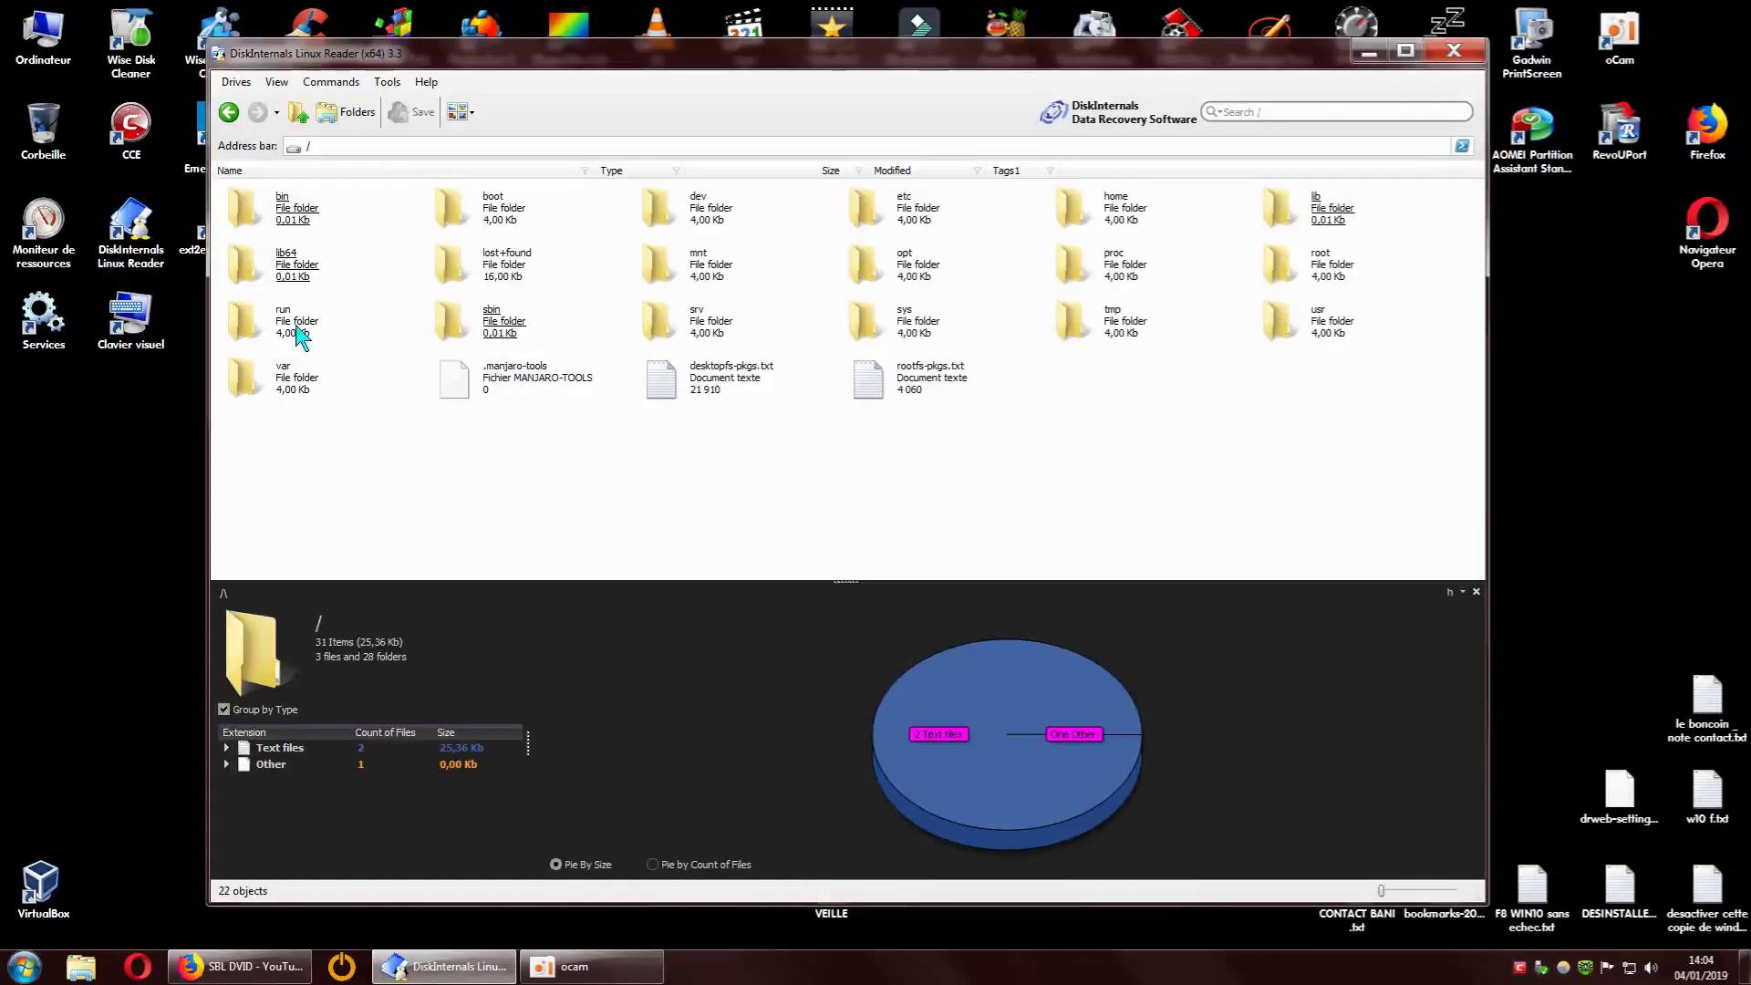
pyautogui.click(230, 114)
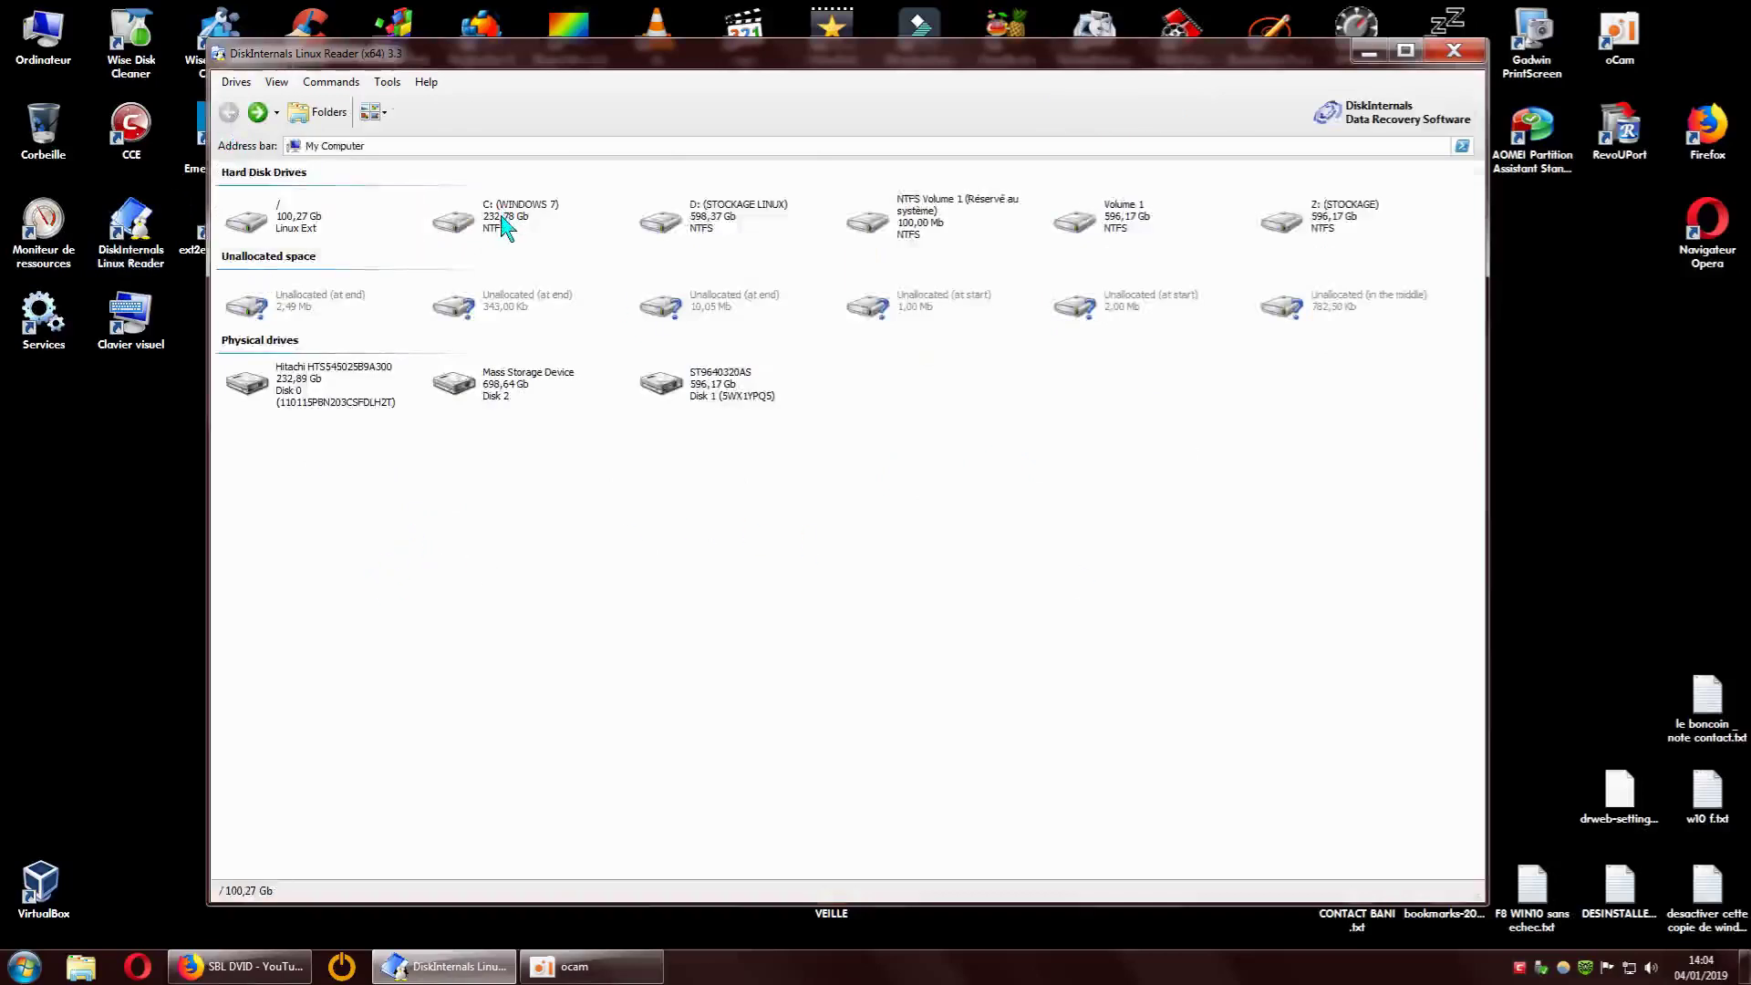
# Inspect the system files on the C: (WINDOWS 7) drive, including $MFTMirr and hiberfil.sys, and return to the drive list
pyautogui.moveTo(712, 62); pyautogui.dragTo(935, 47)
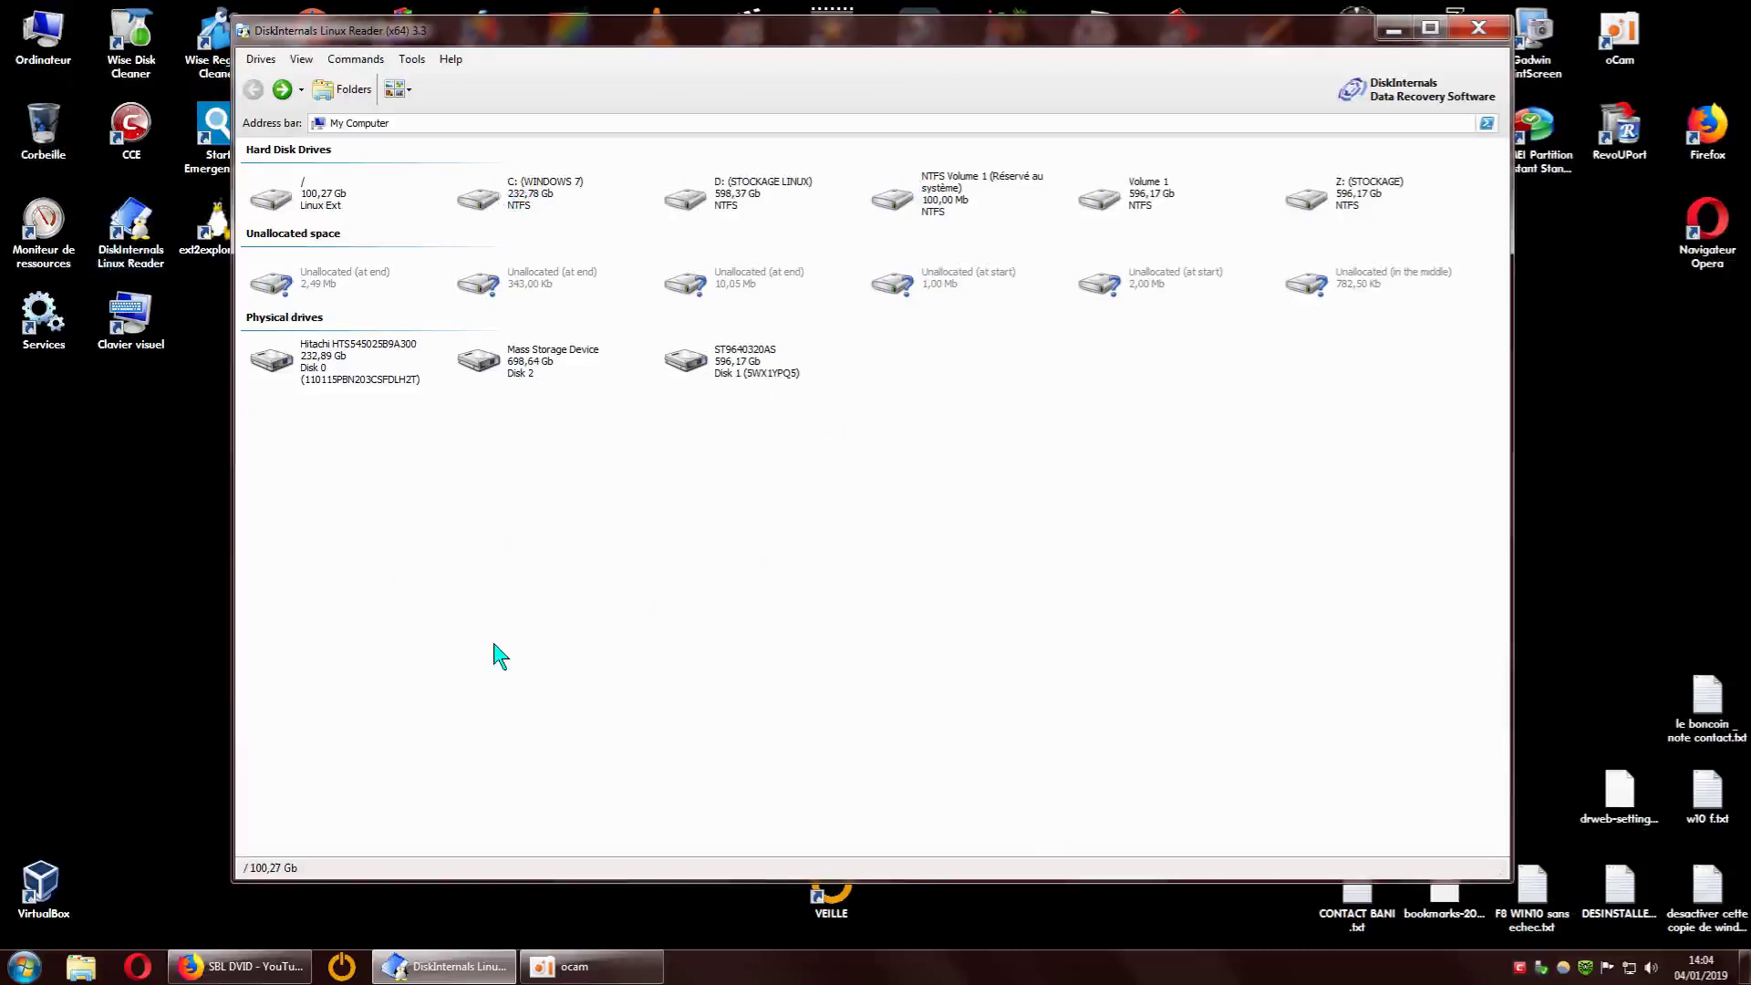
pyautogui.moveTo(605, 51)
pyautogui.mouseDown()
pyautogui.moveTo(604, 75)
pyautogui.moveTo(606, 52)
pyautogui.mouseUp()
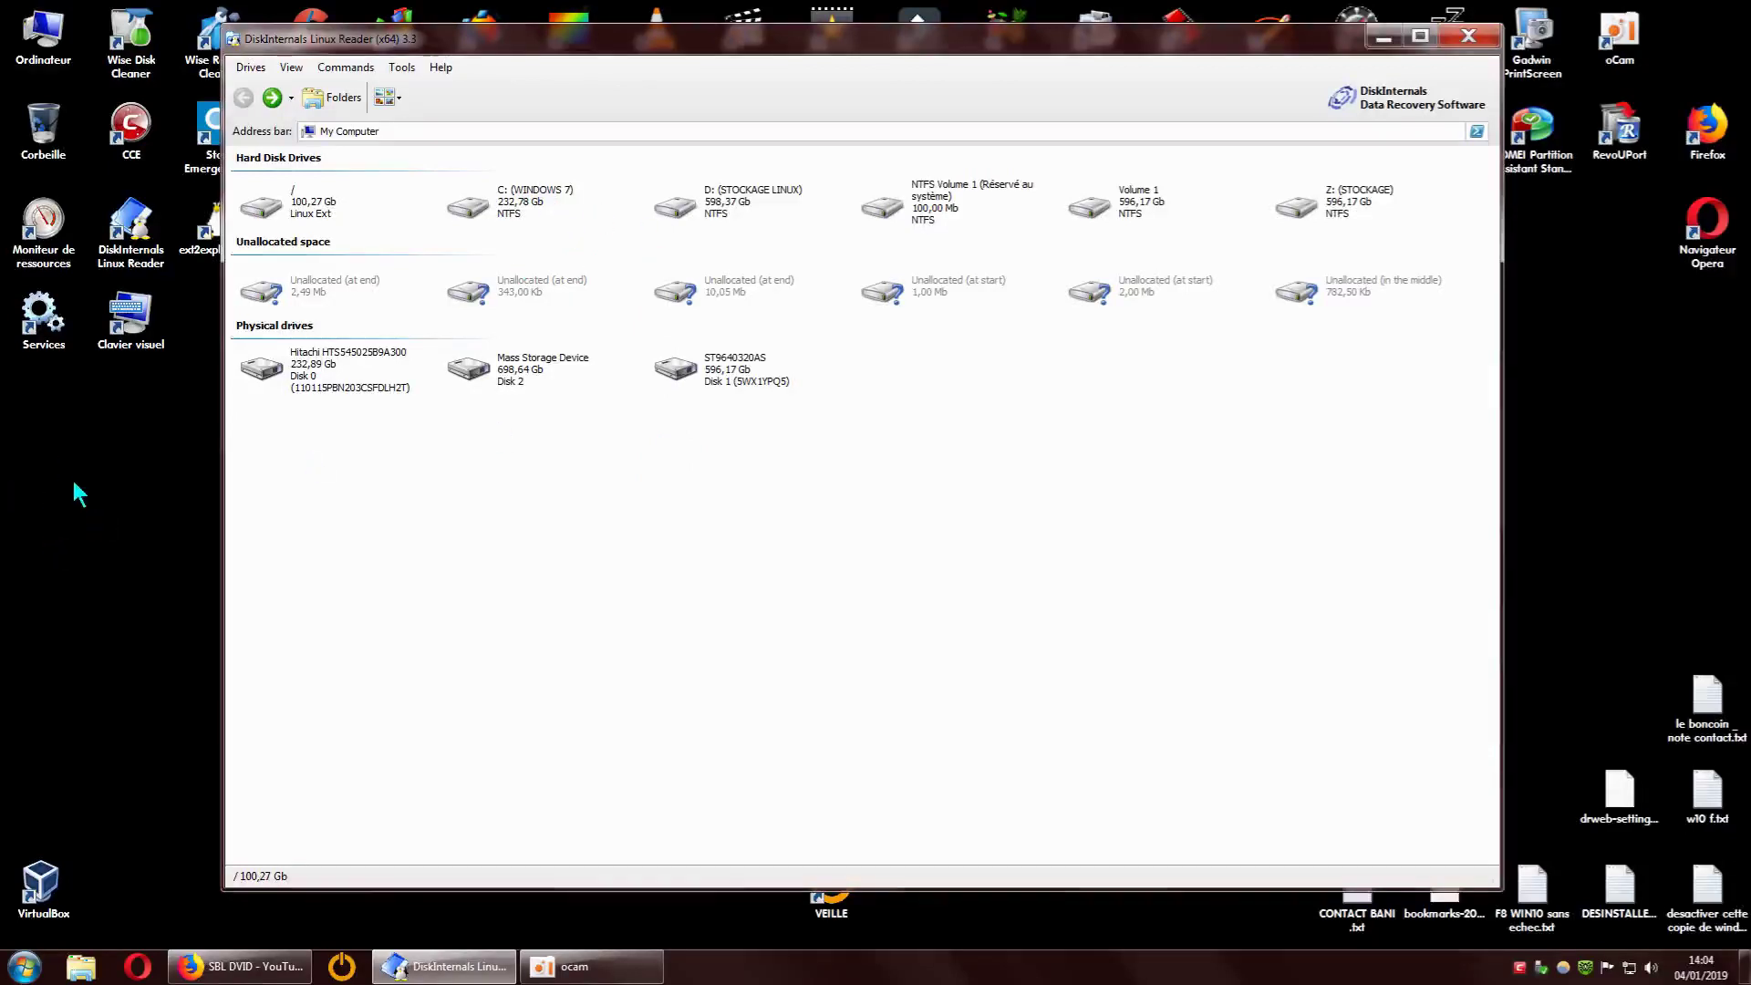
pyautogui.doubleClick(509, 208)
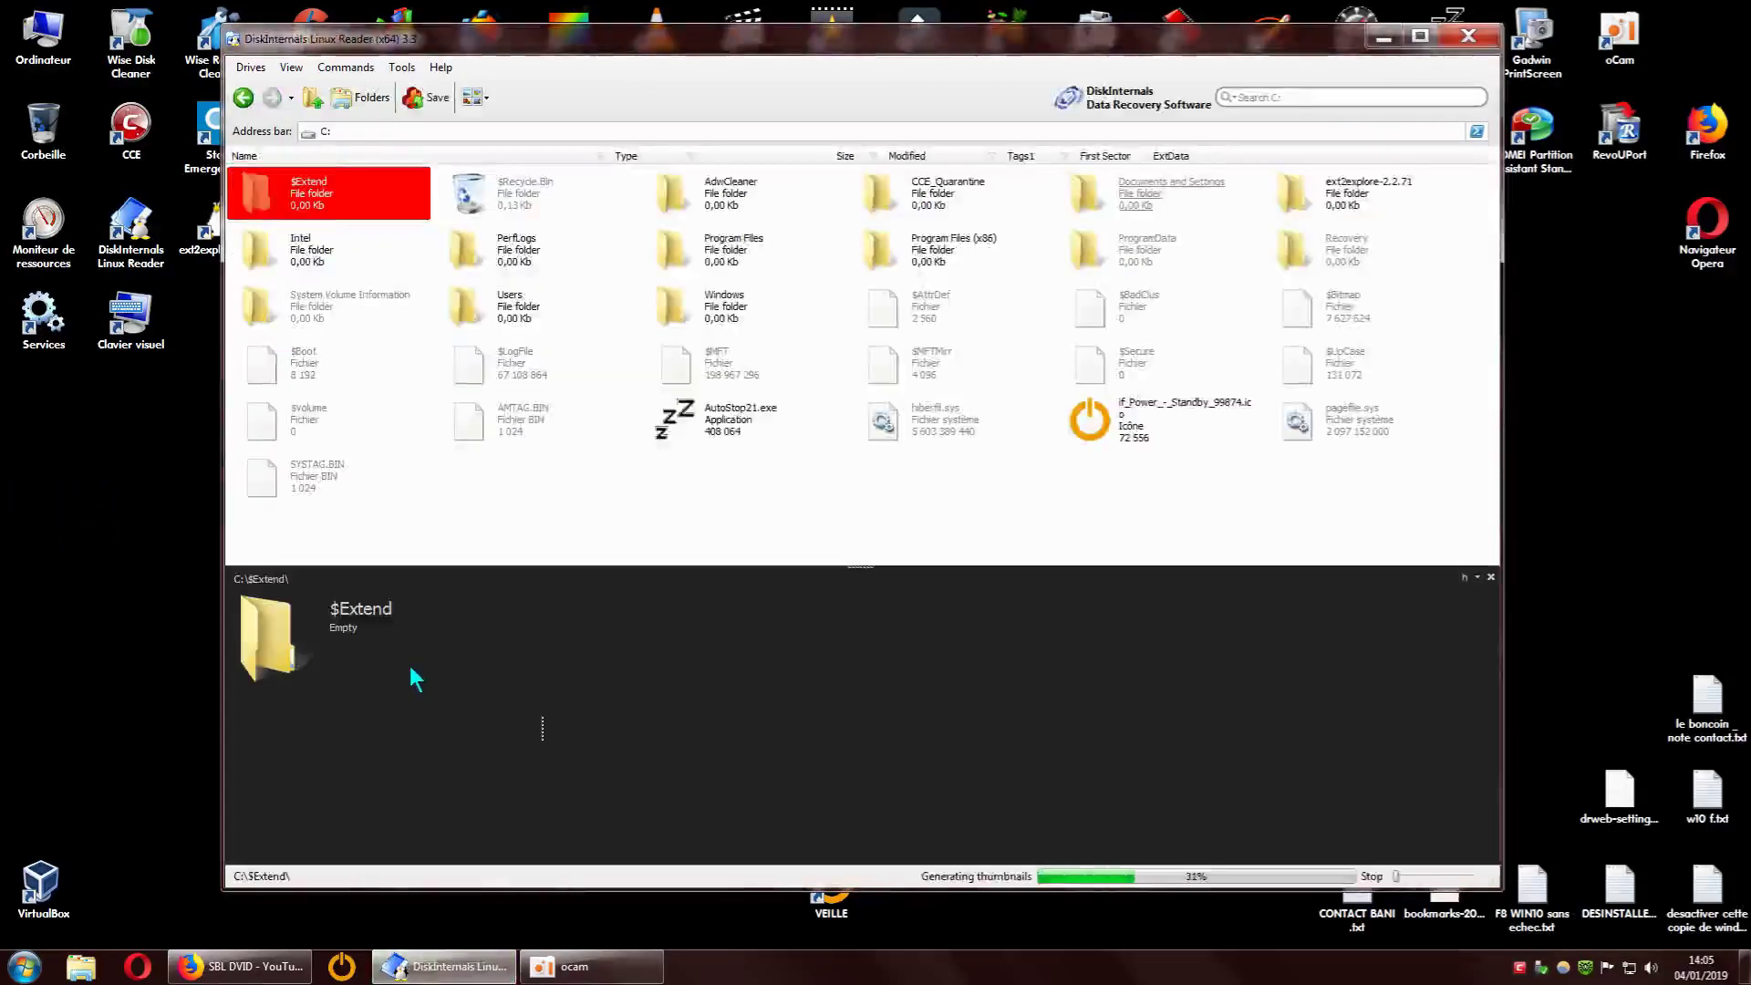
pyautogui.click(723, 376)
pyautogui.click(921, 374)
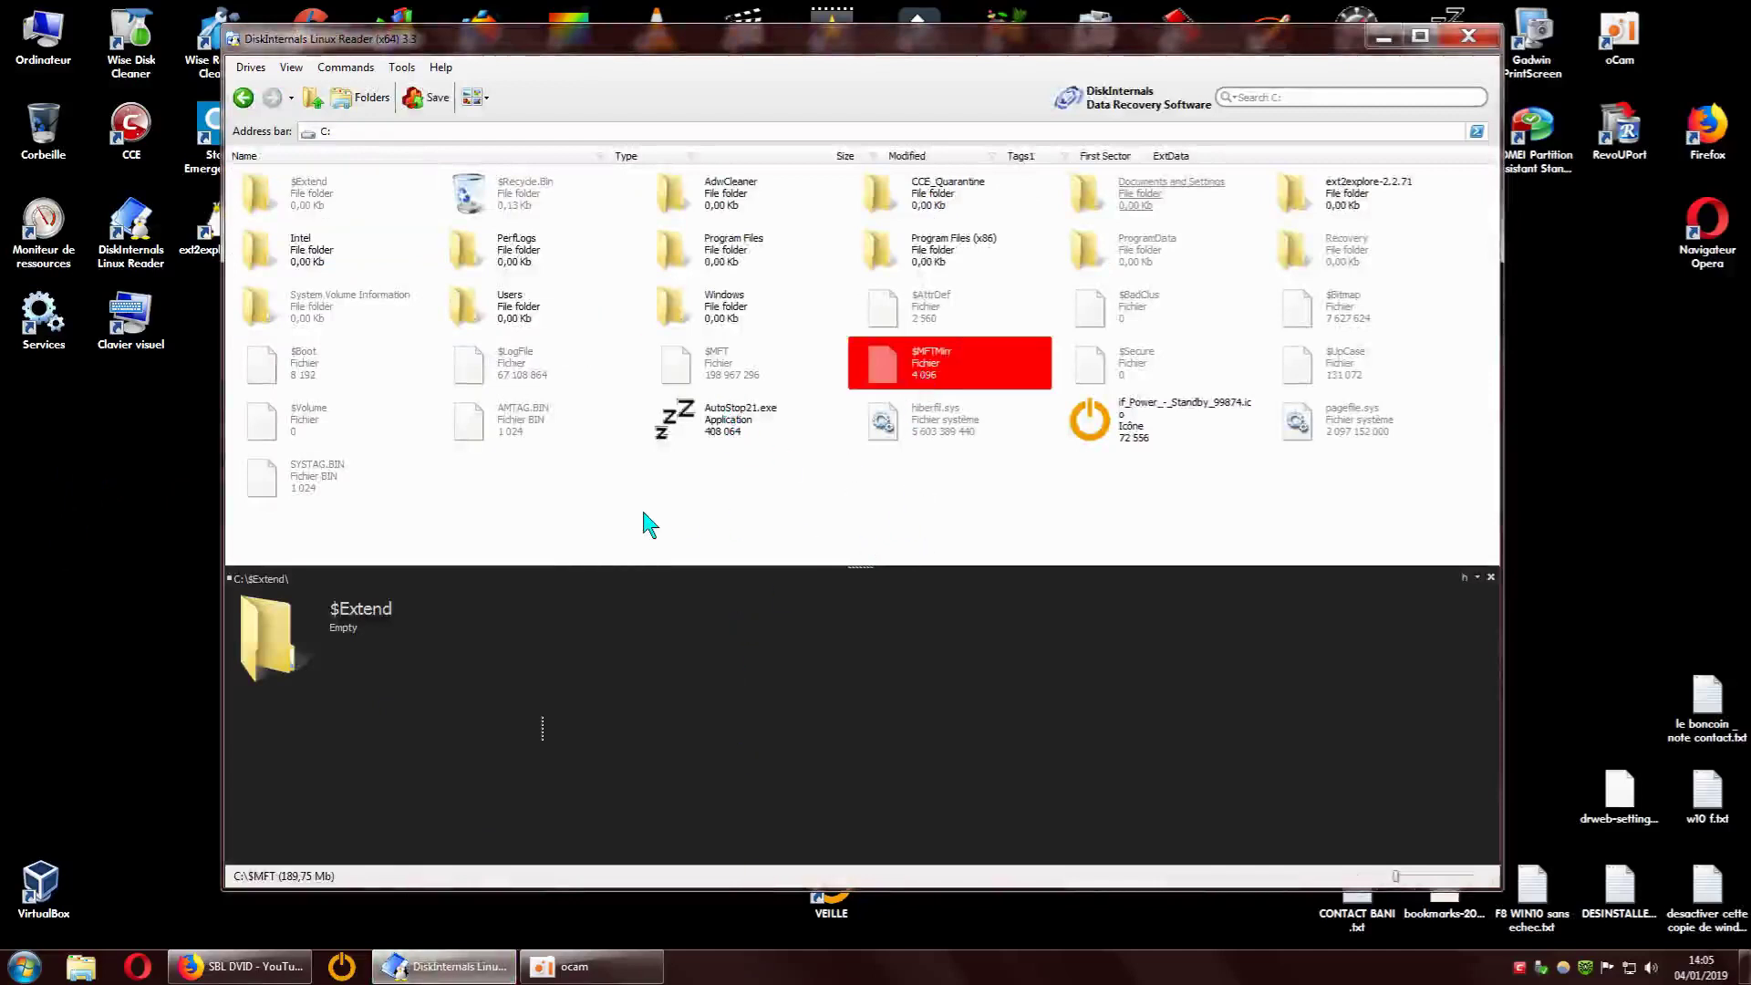
pyautogui.click(937, 444)
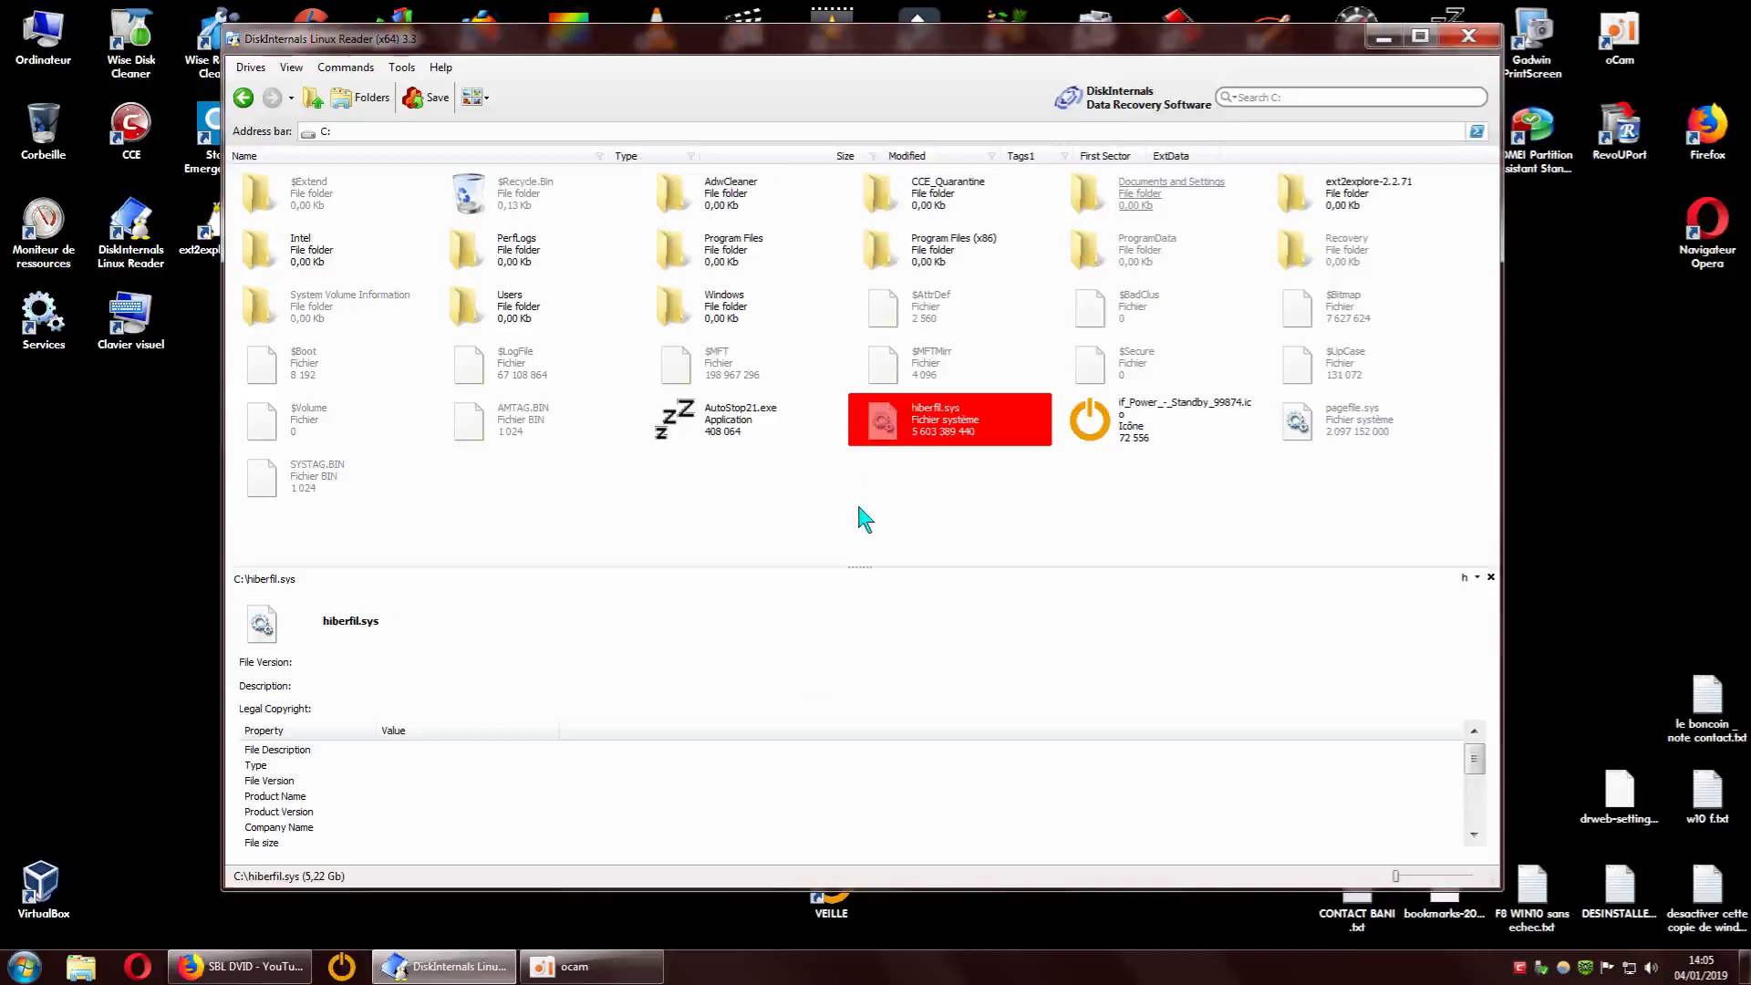
pyautogui.click(243, 99)
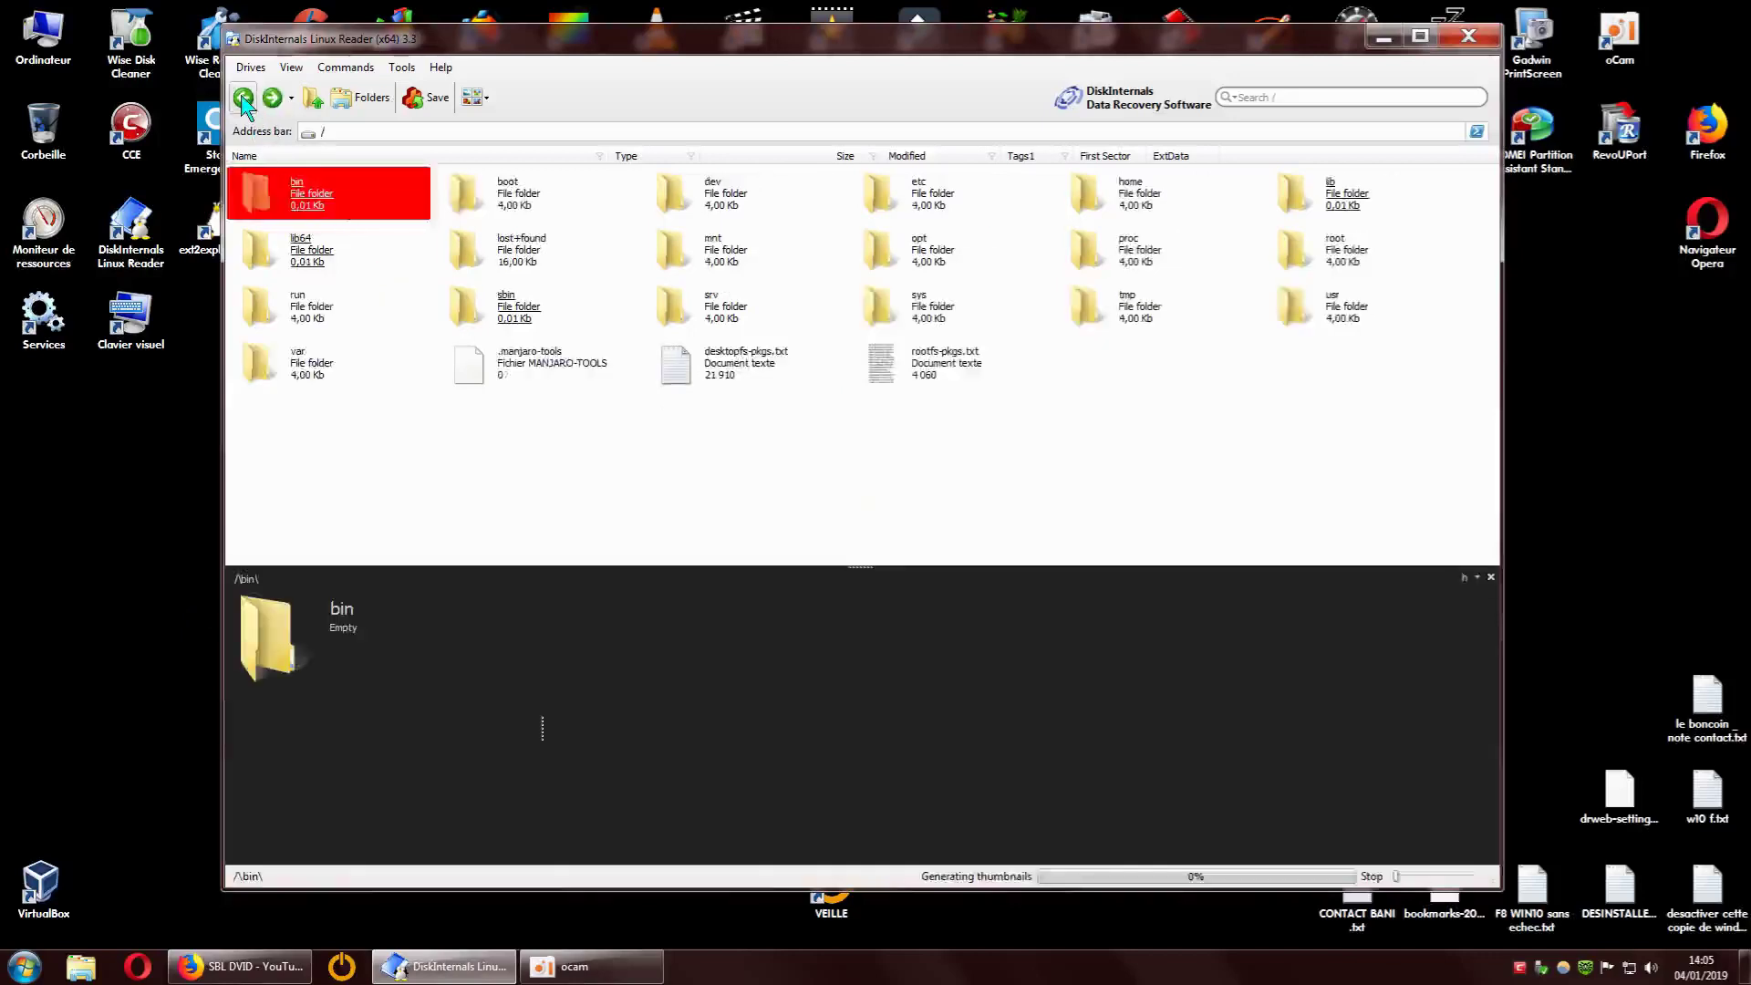
pyautogui.click(243, 98)
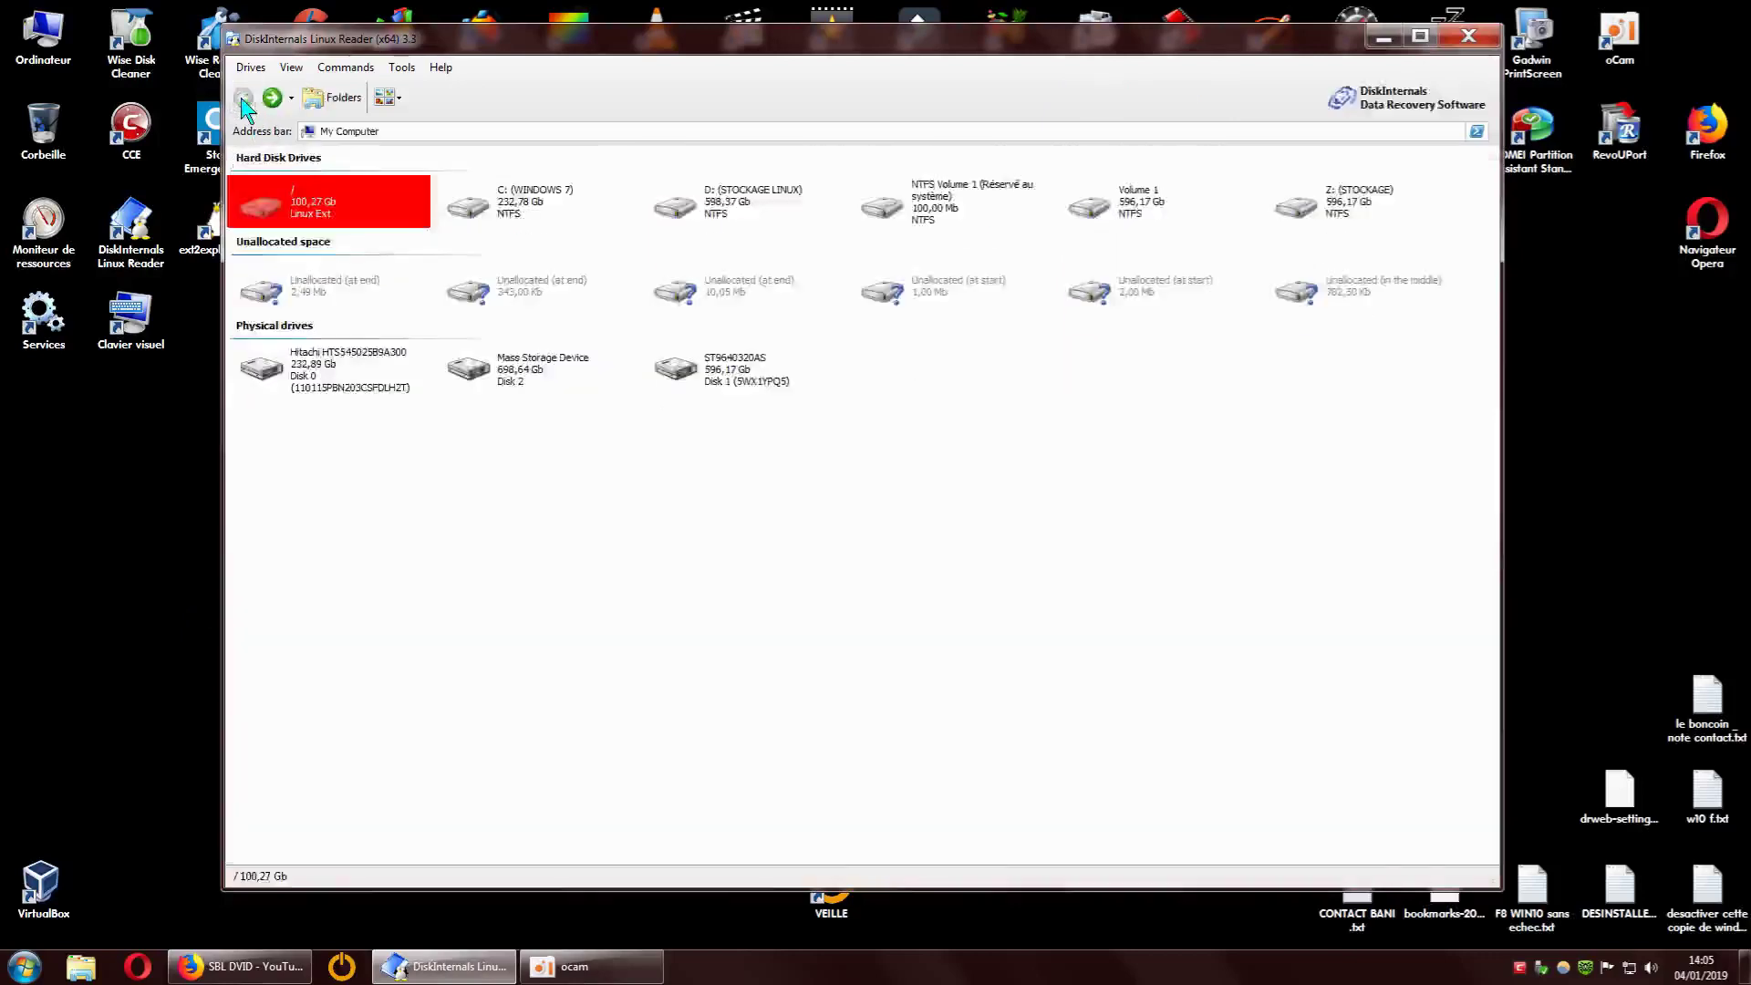
# Open the 100,27 Gb Linux Ext partition and select all of its folders and files
pyautogui.doubleClick(301, 203)
pyautogui.moveTo(302, 438); pyautogui.dragTo(448, 184)
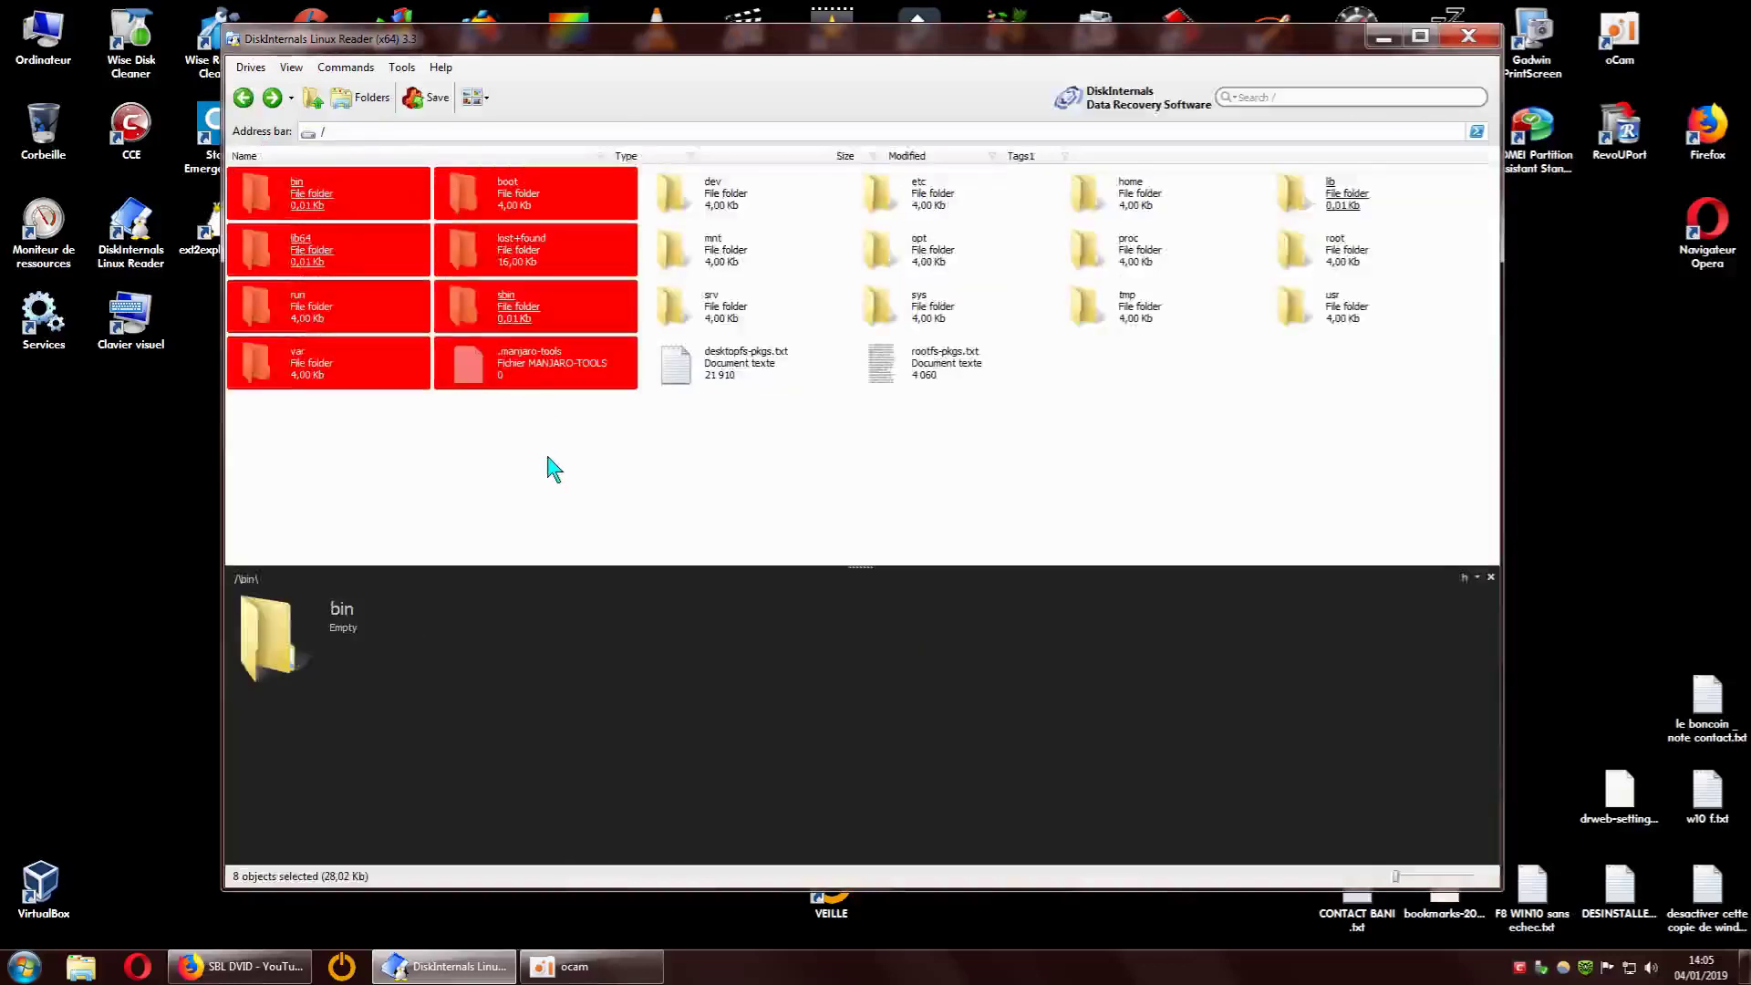
pyautogui.click(547, 469)
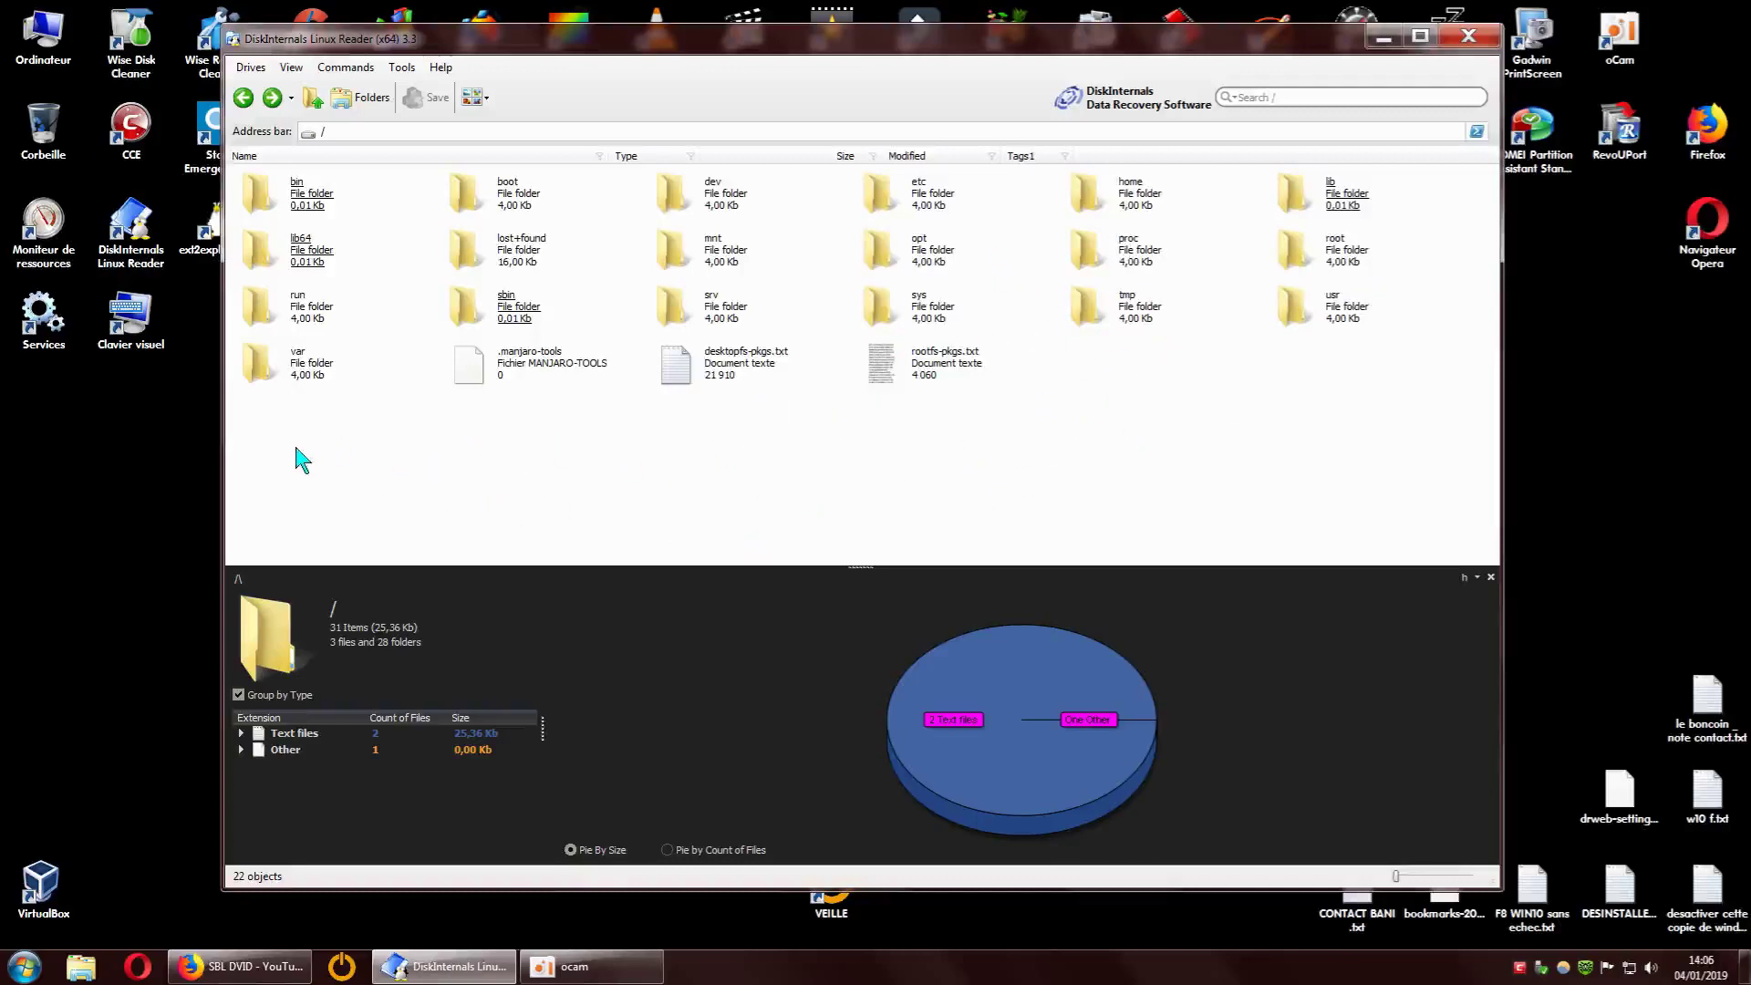
pyautogui.moveTo(278, 449); pyautogui.dragTo(1359, 180)
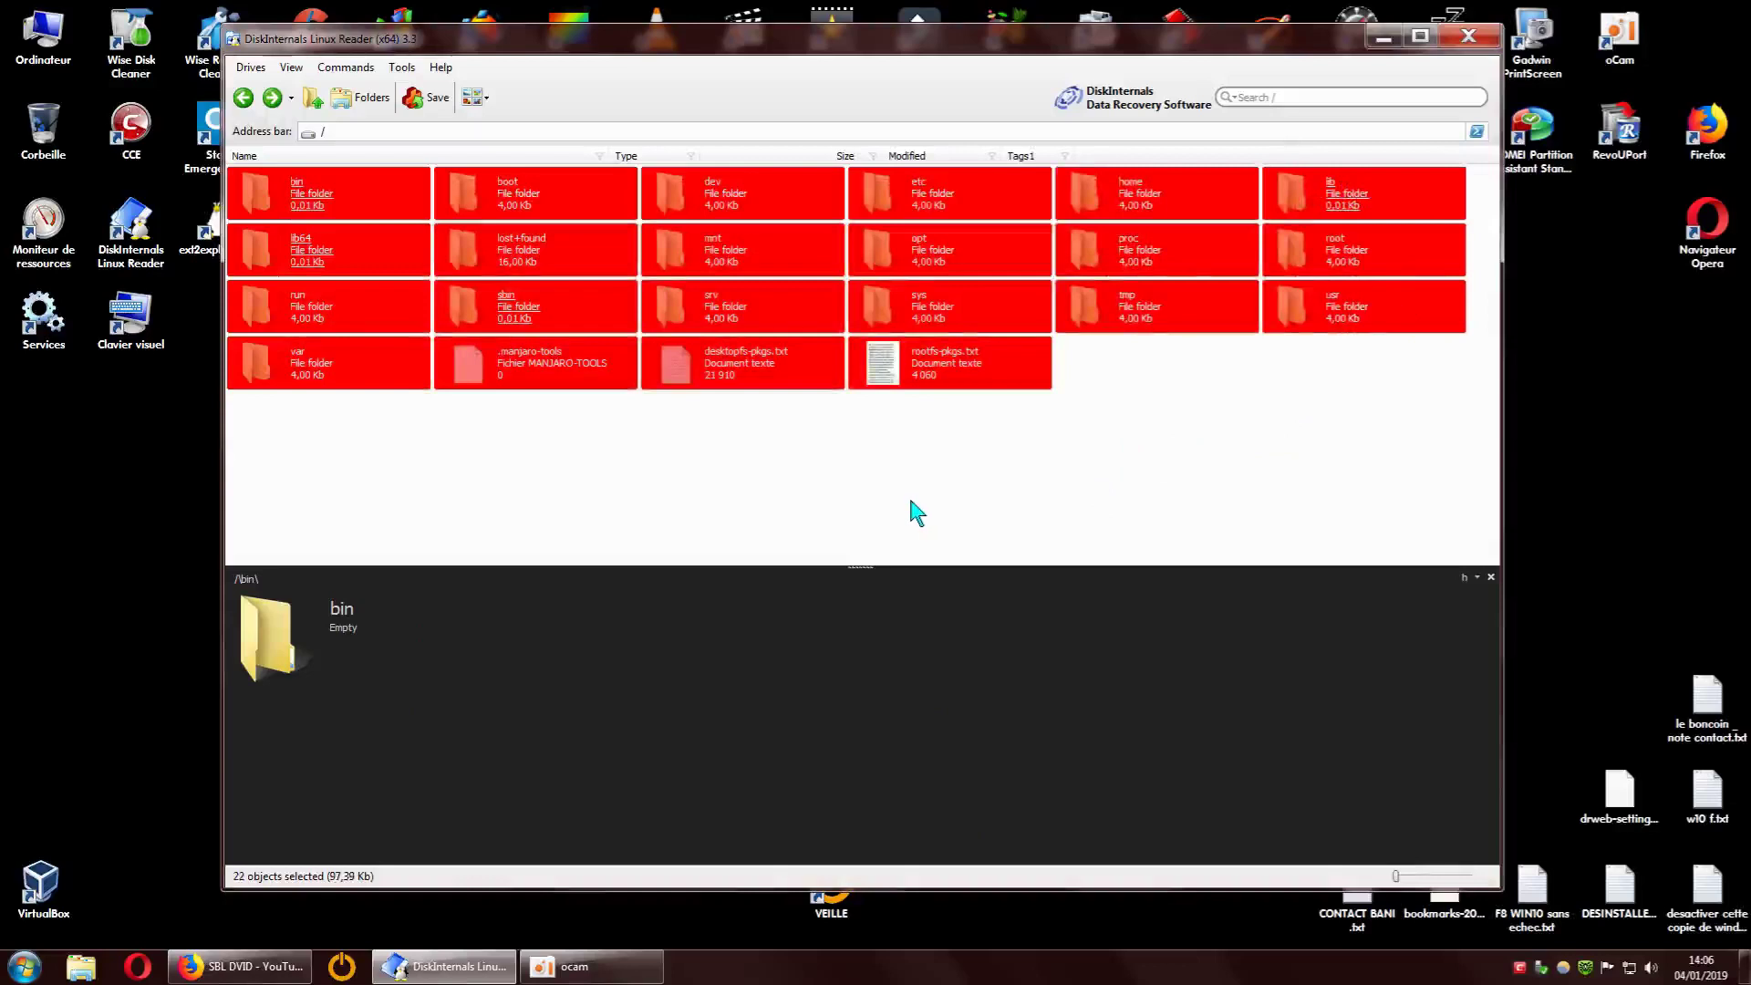
pyautogui.click(426, 102)
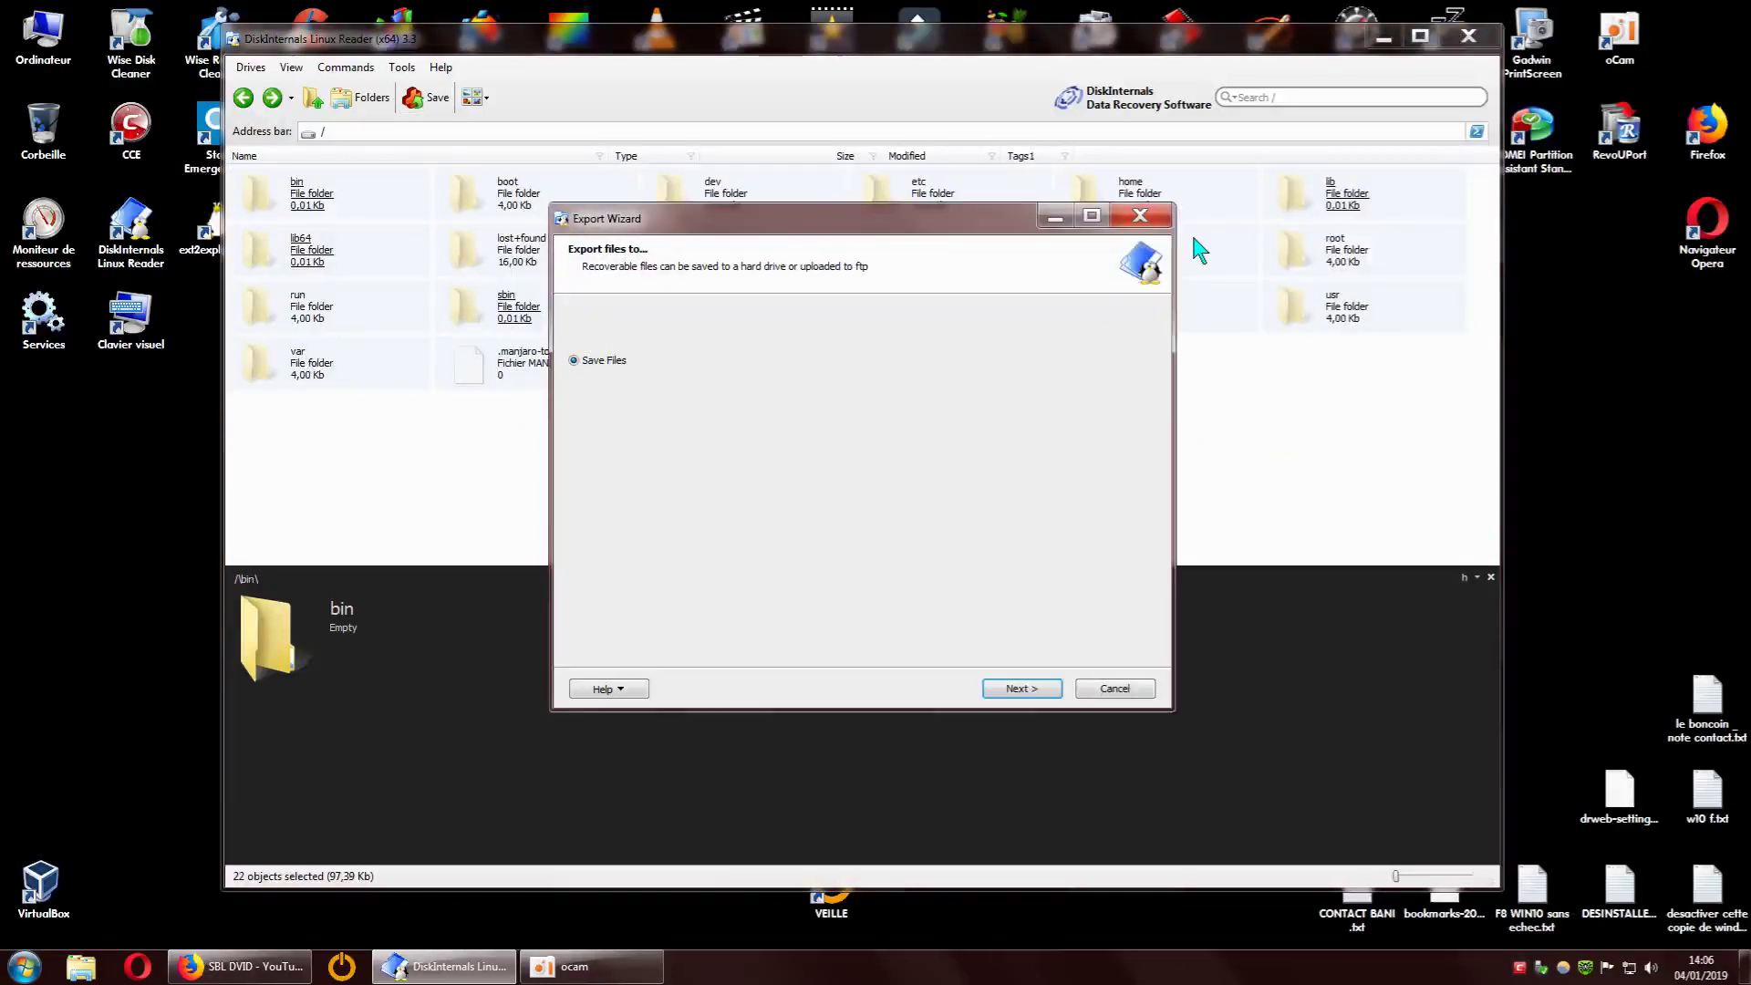
pyautogui.click(1142, 217)
pyautogui.rightClick(729, 300)
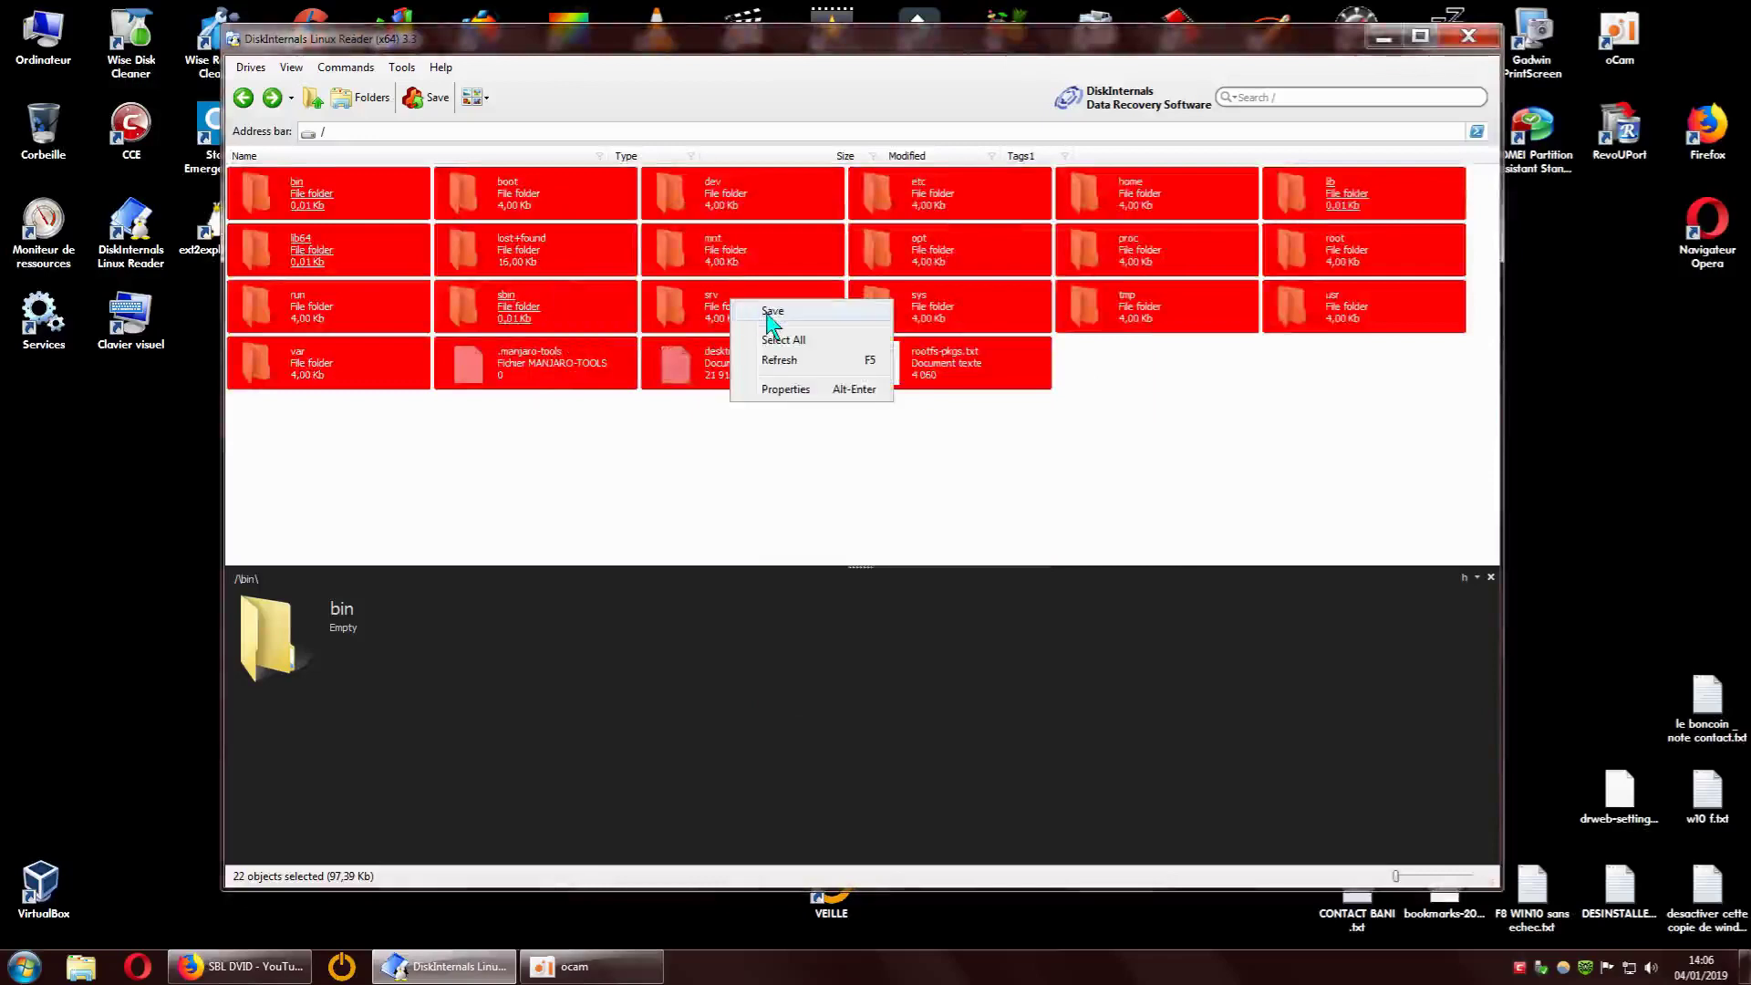
pyautogui.click(768, 316)
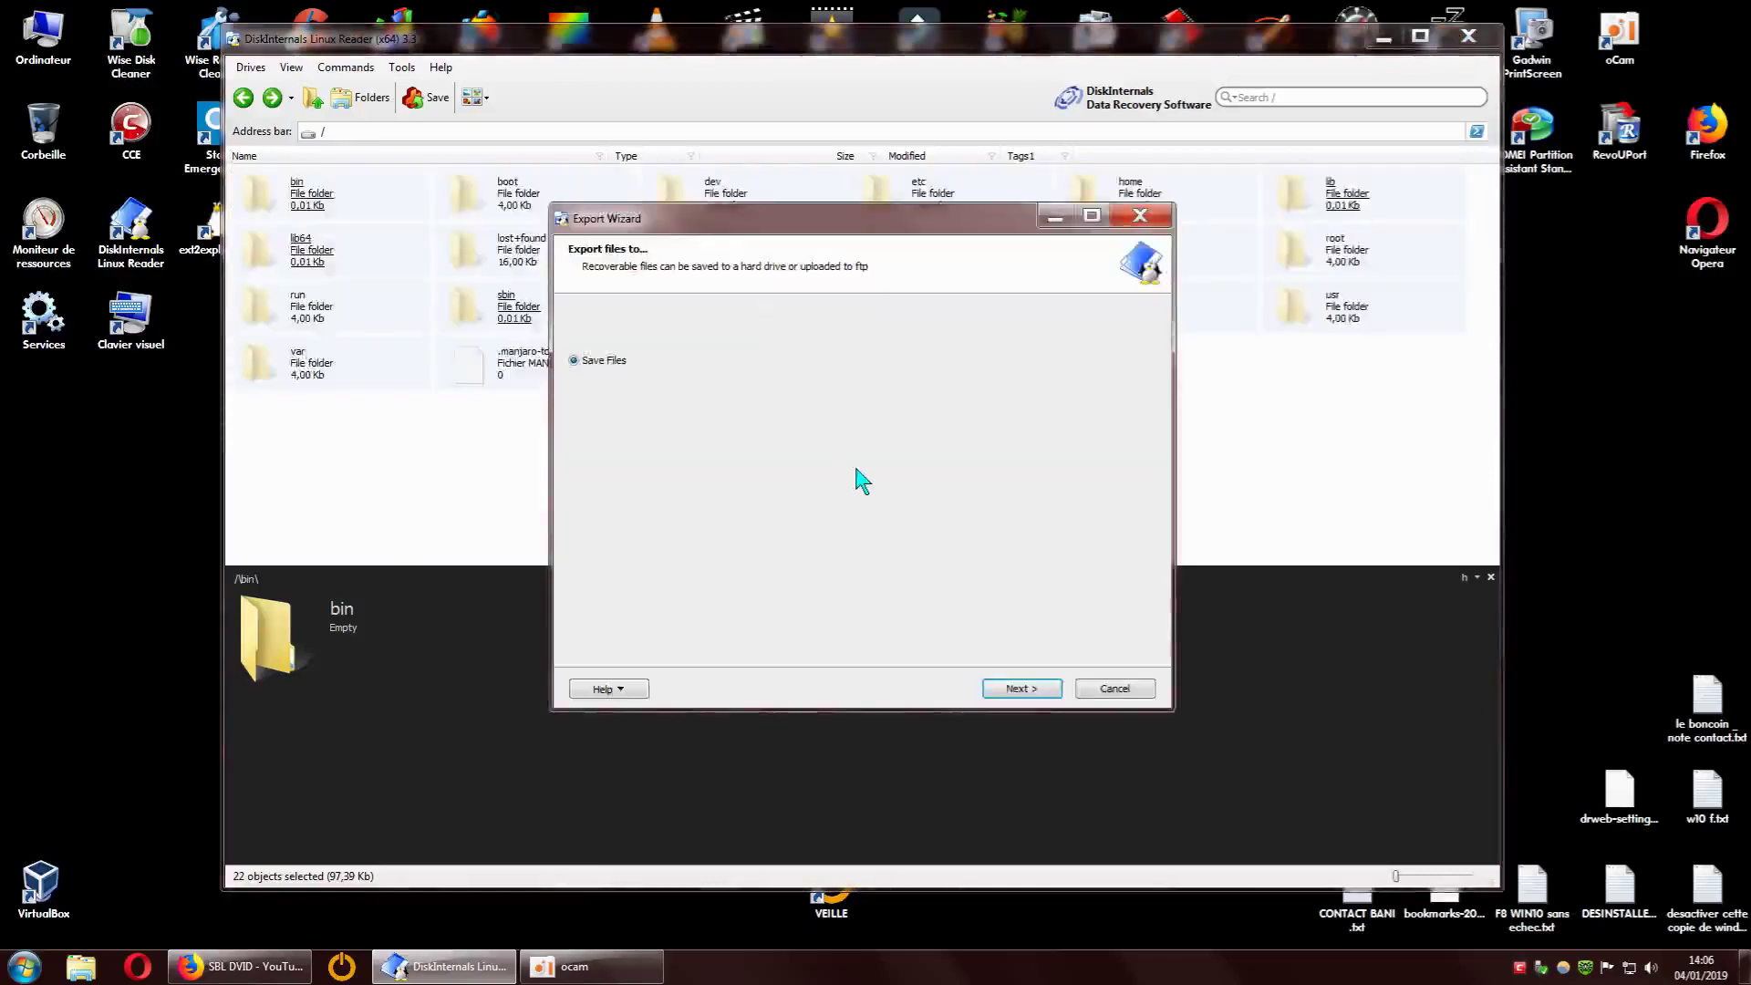
pyautogui.click(1020, 689)
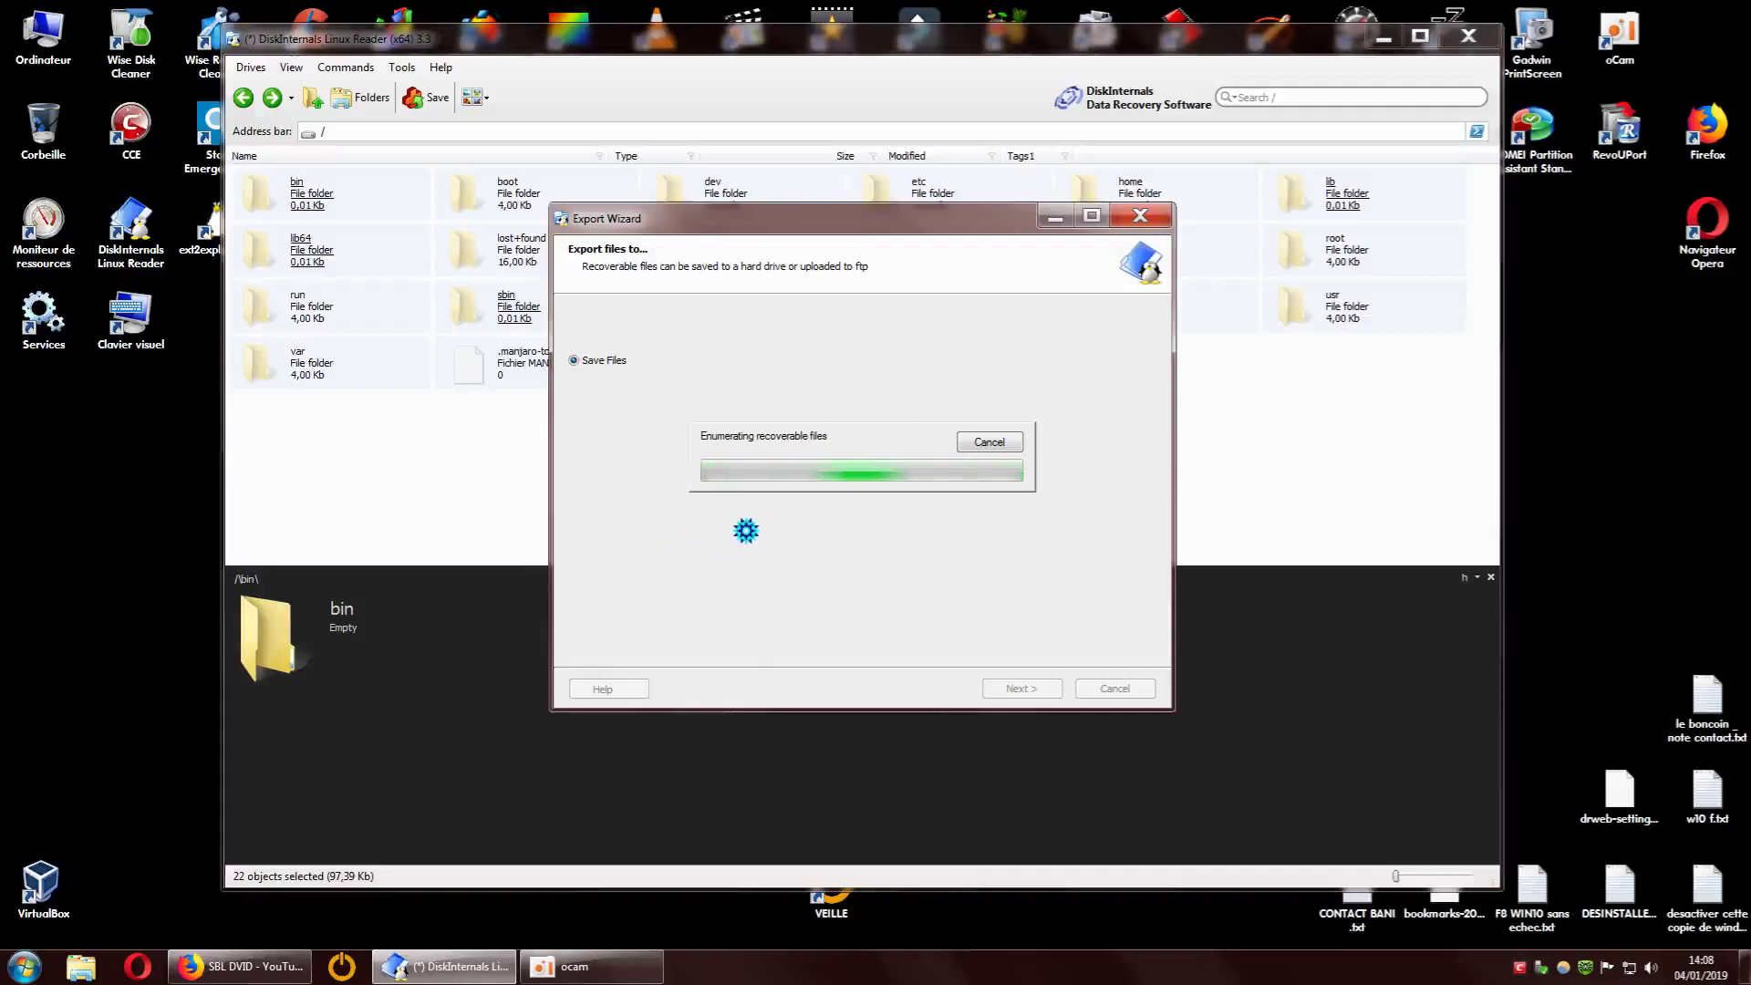
pyautogui.click(993, 443)
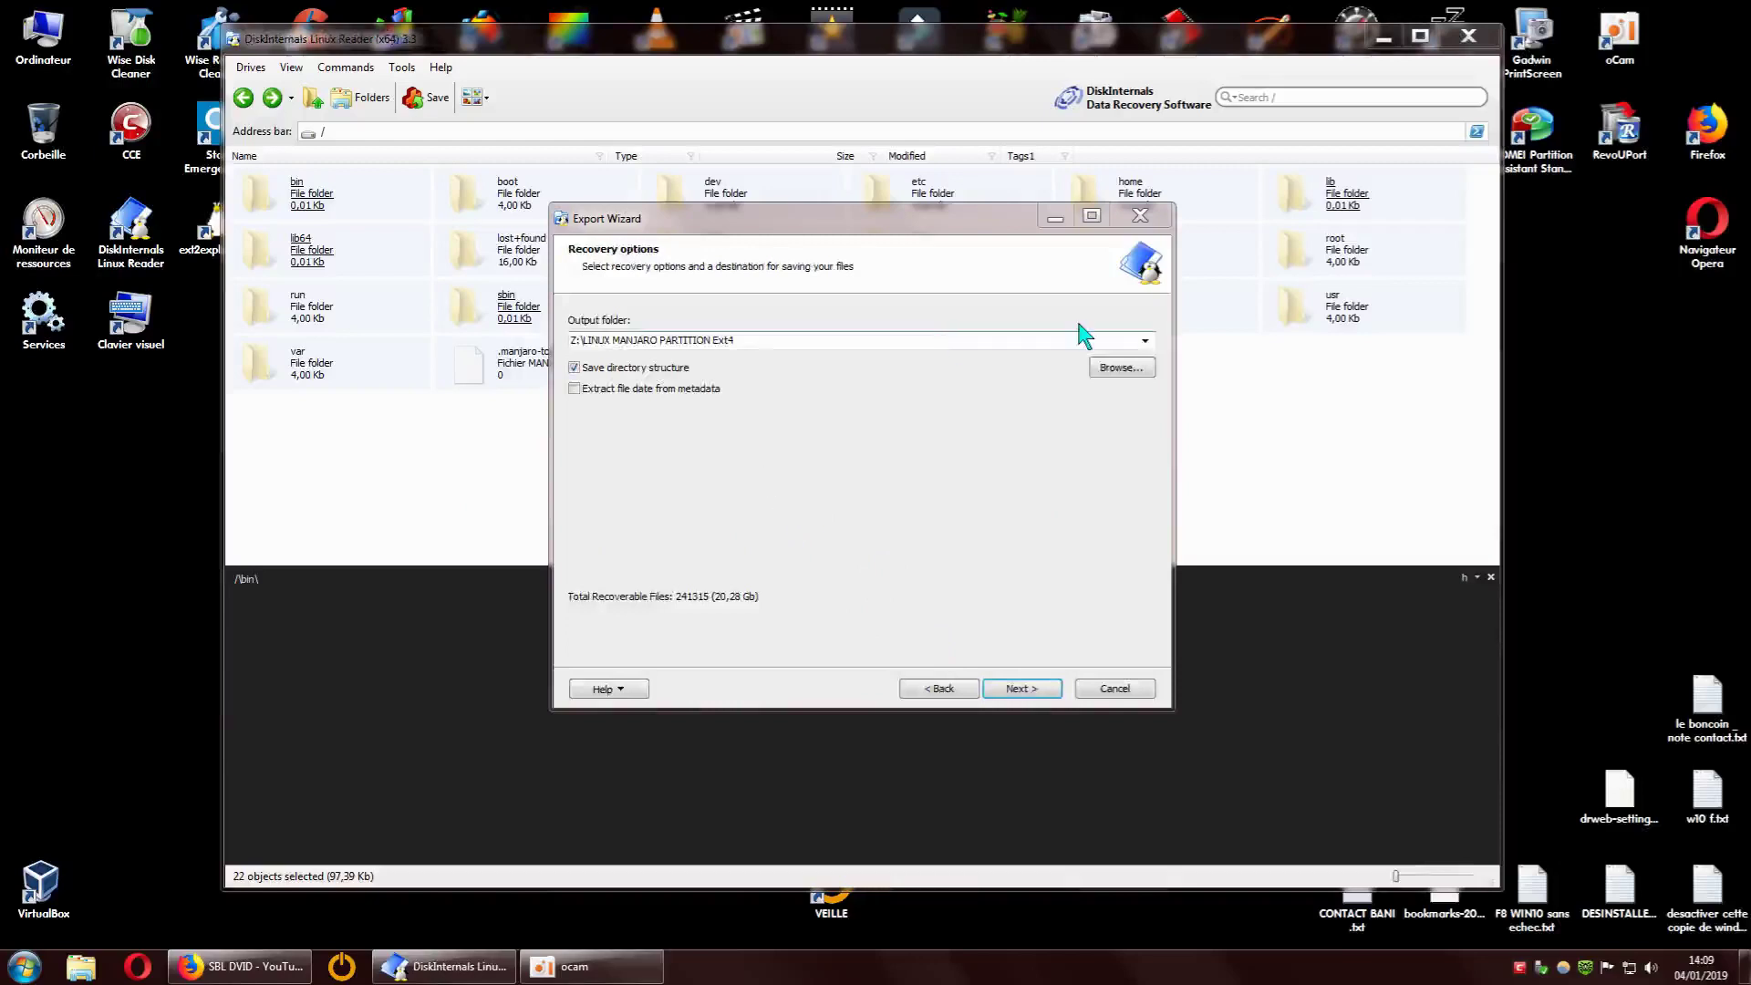
pyautogui.click(1140, 216)
pyautogui.click(1042, 484)
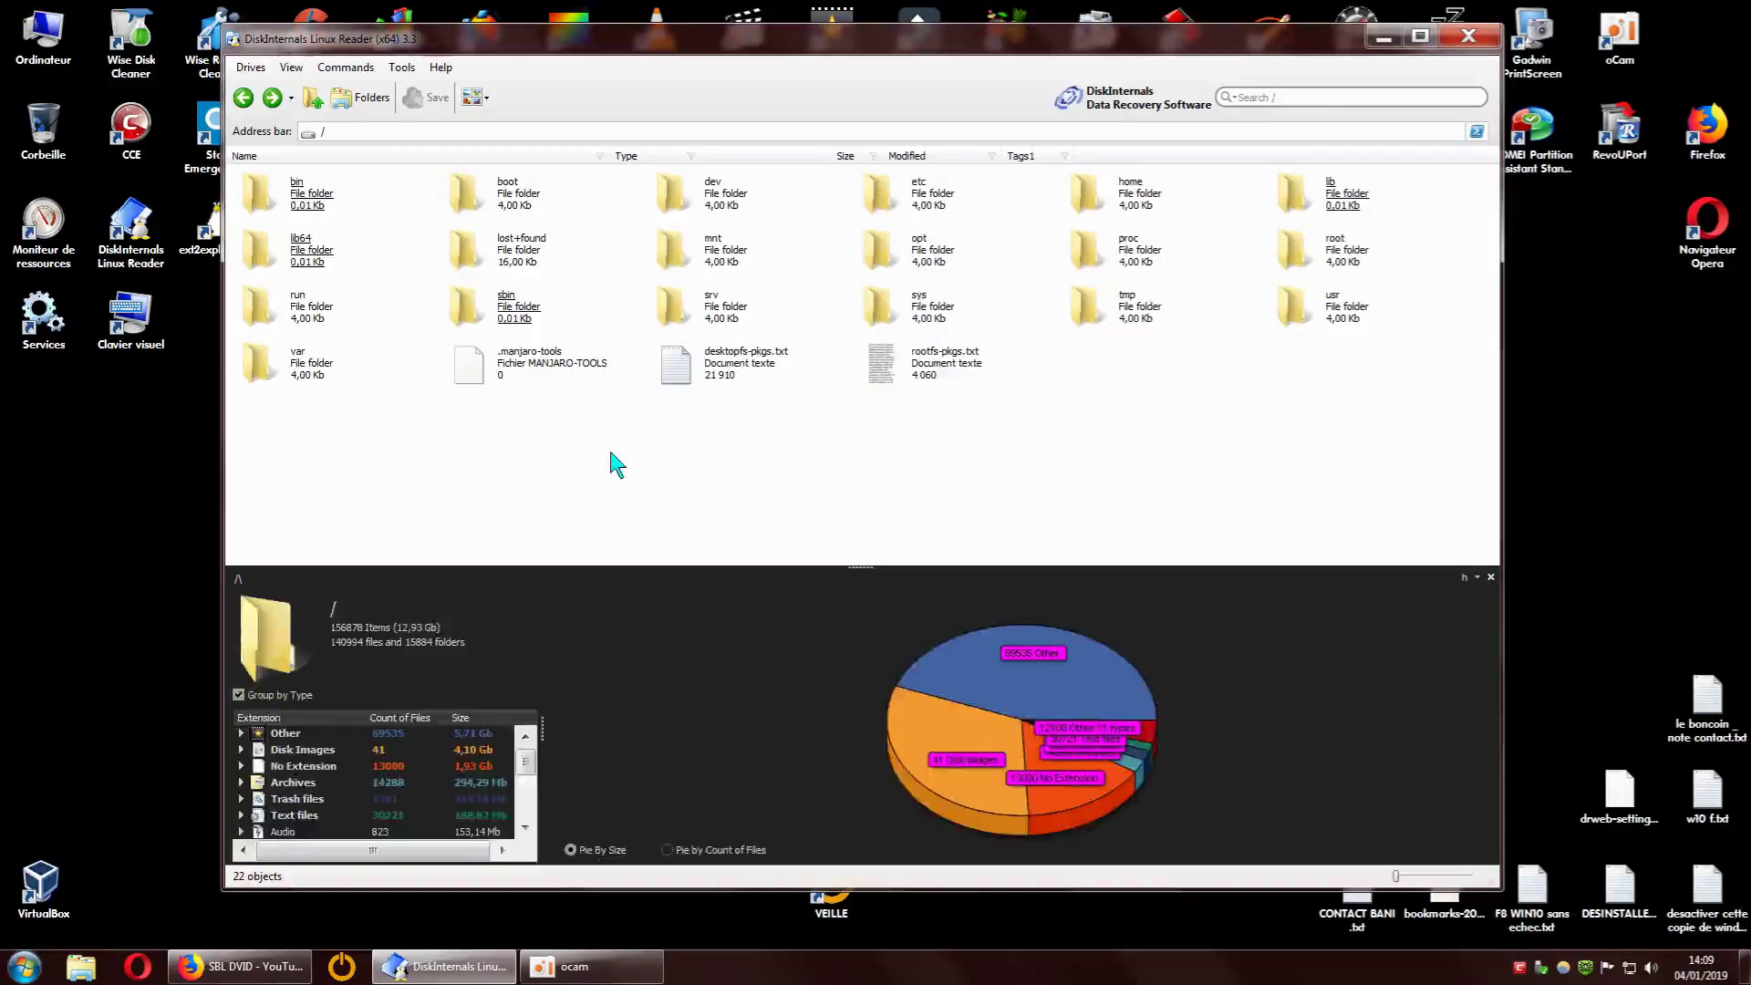
# Select the run, sbin and var folders with the .manjaro-tools file and start saving them with the Export Wizard
pyautogui.moveTo(343, 440); pyautogui.dragTo(501, 321)
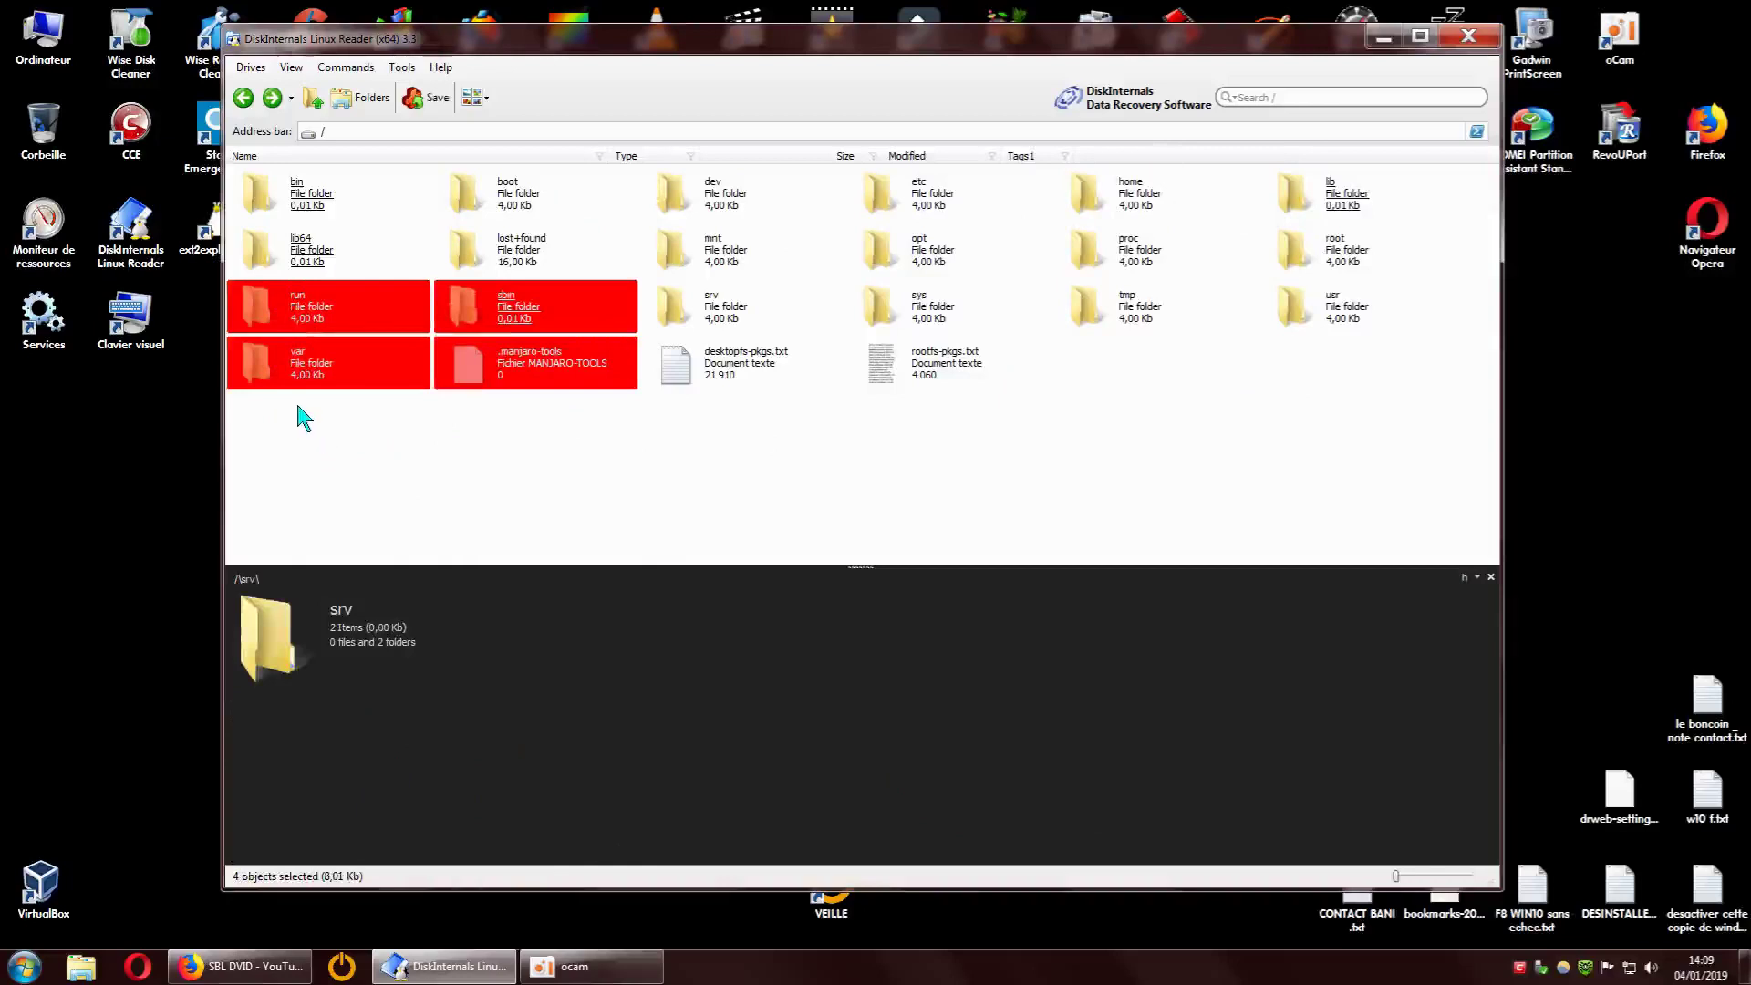
pyautogui.click(415, 101)
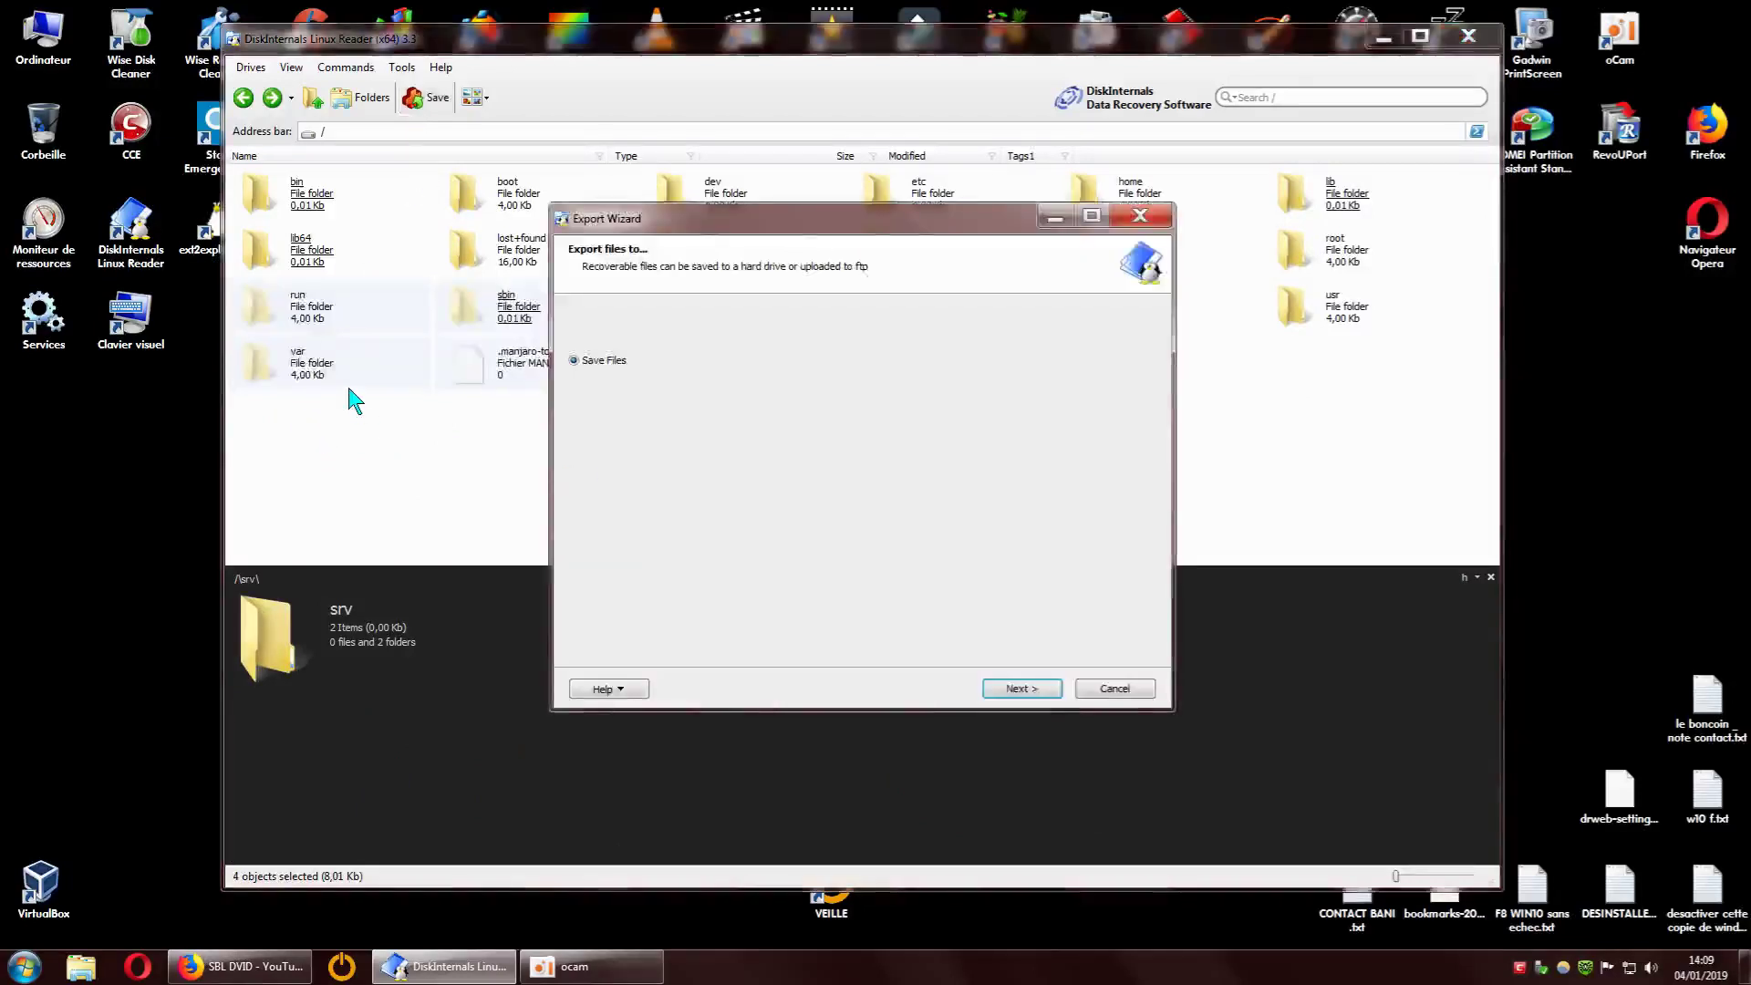
pyautogui.click(1020, 689)
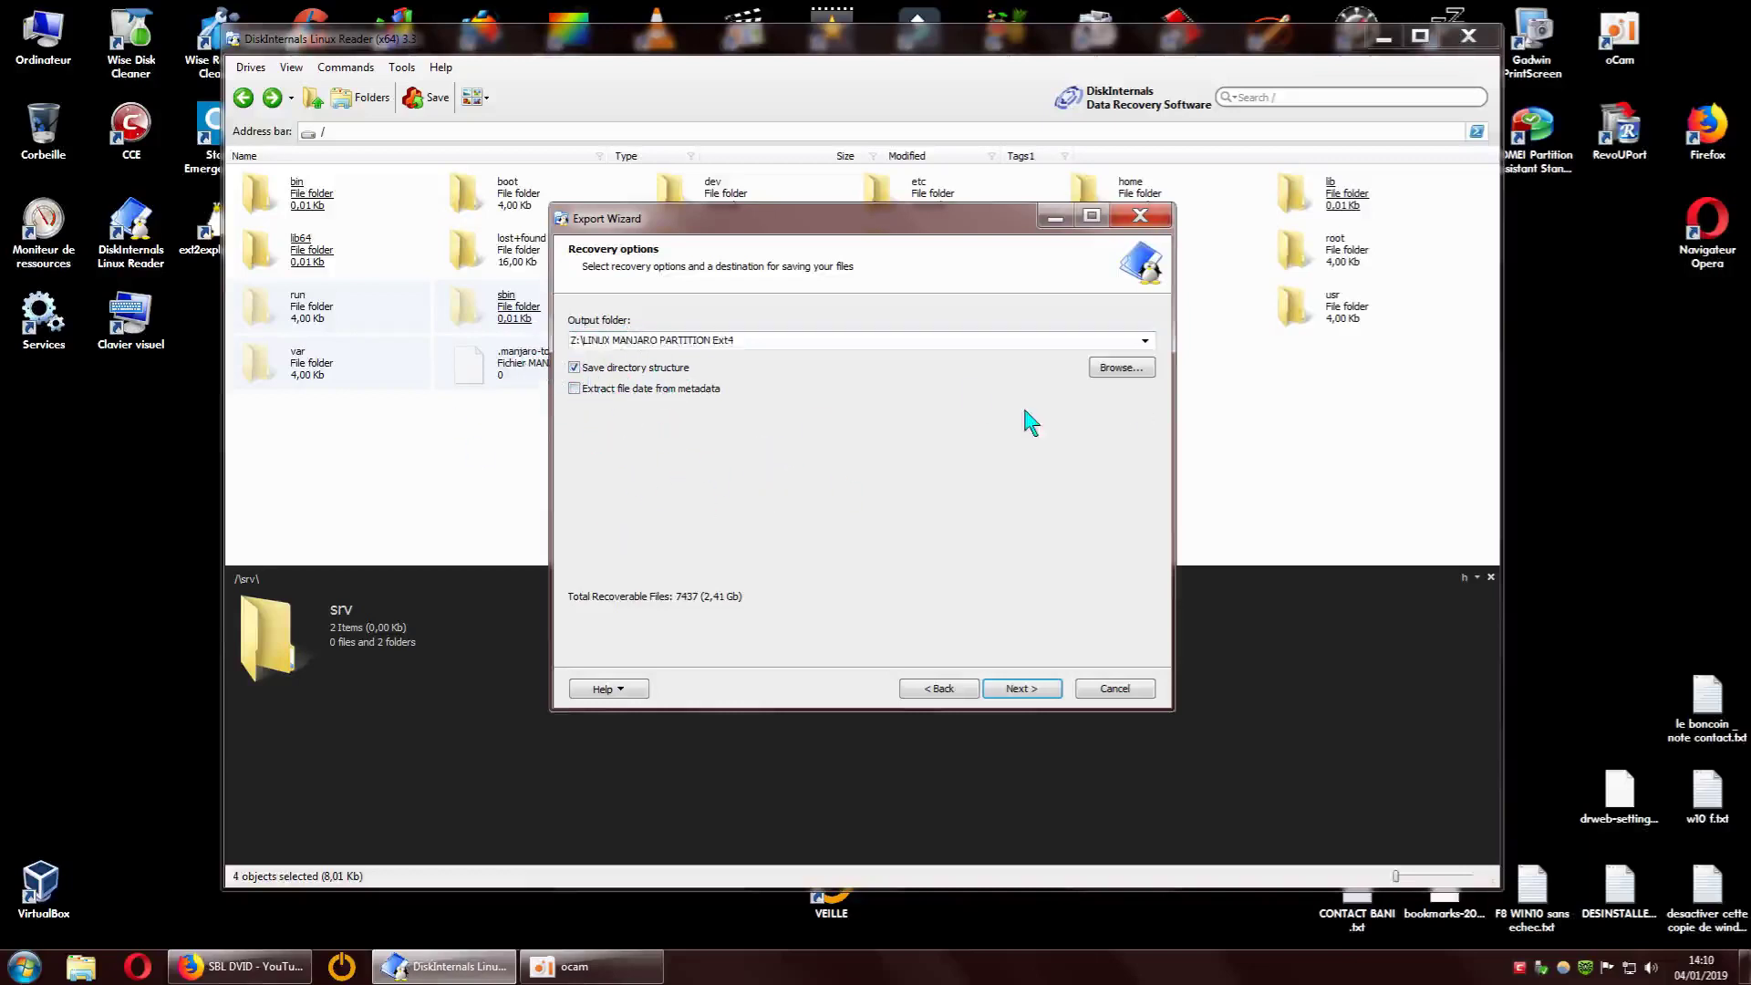
# Choose Z:\LINUX MANJARO PARTITION Ext4 as the export's output folder and accept the recovery options
pyautogui.click(1115, 370)
pyautogui.moveTo(1118, 344); pyautogui.dragTo(761, 78)
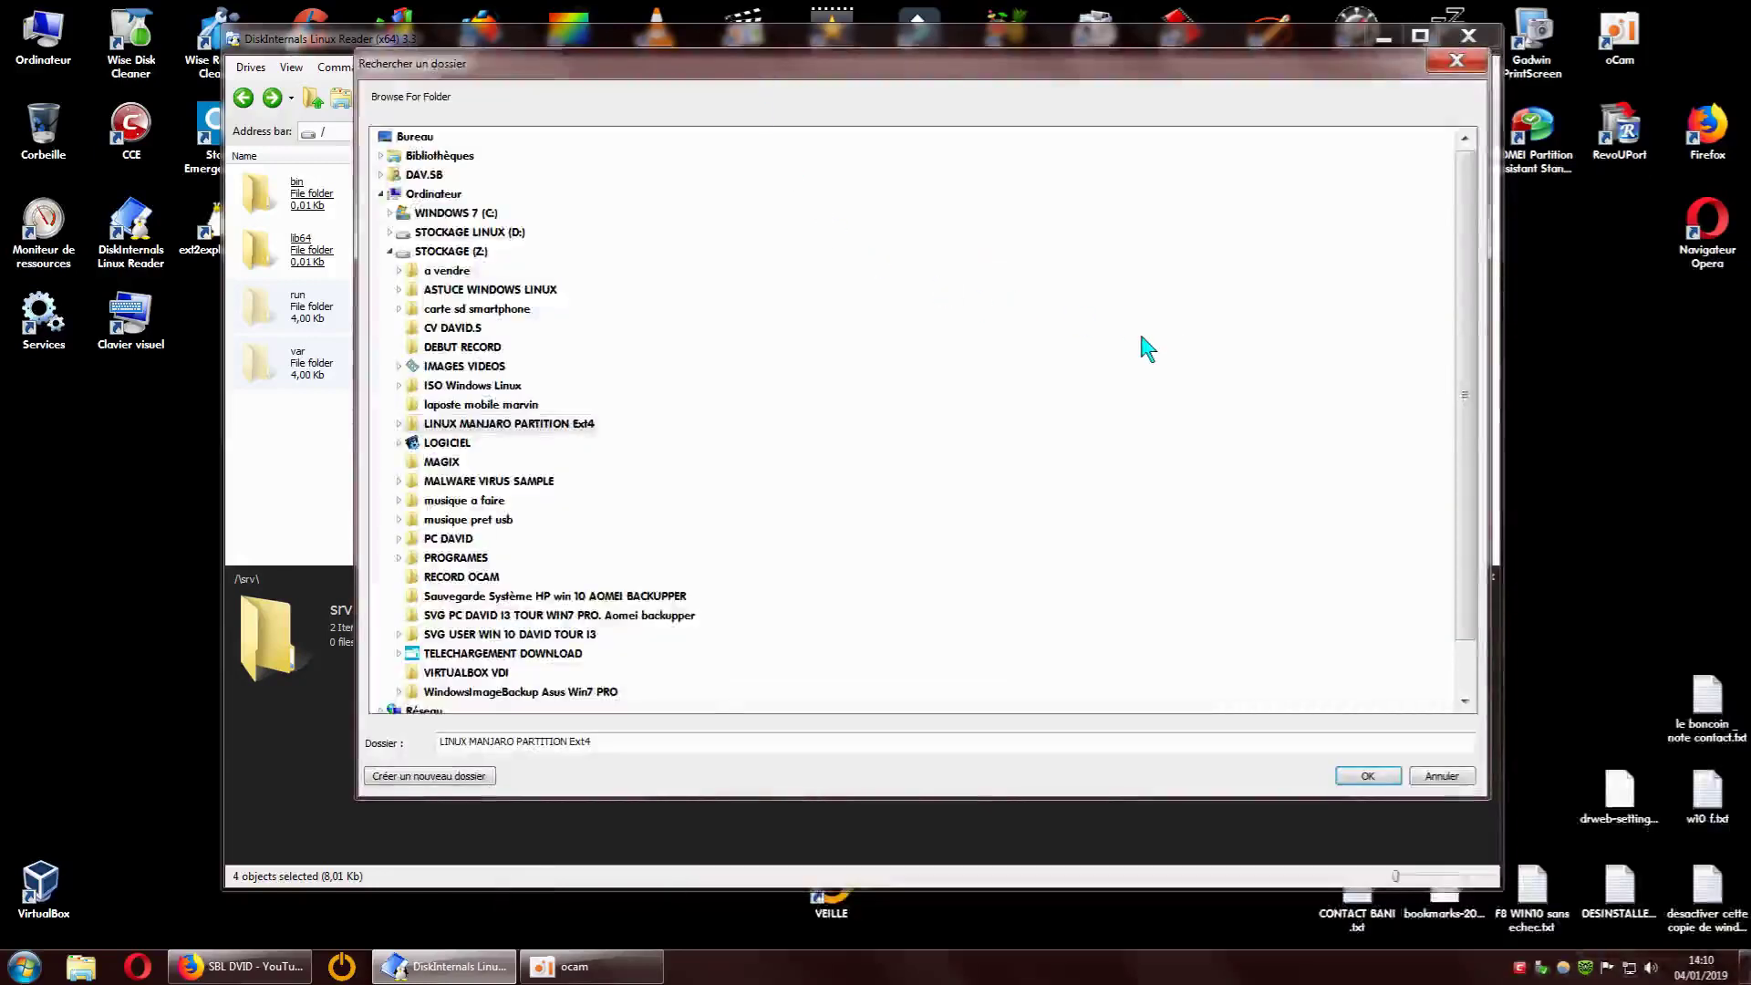
pyautogui.doubleClick(411, 425)
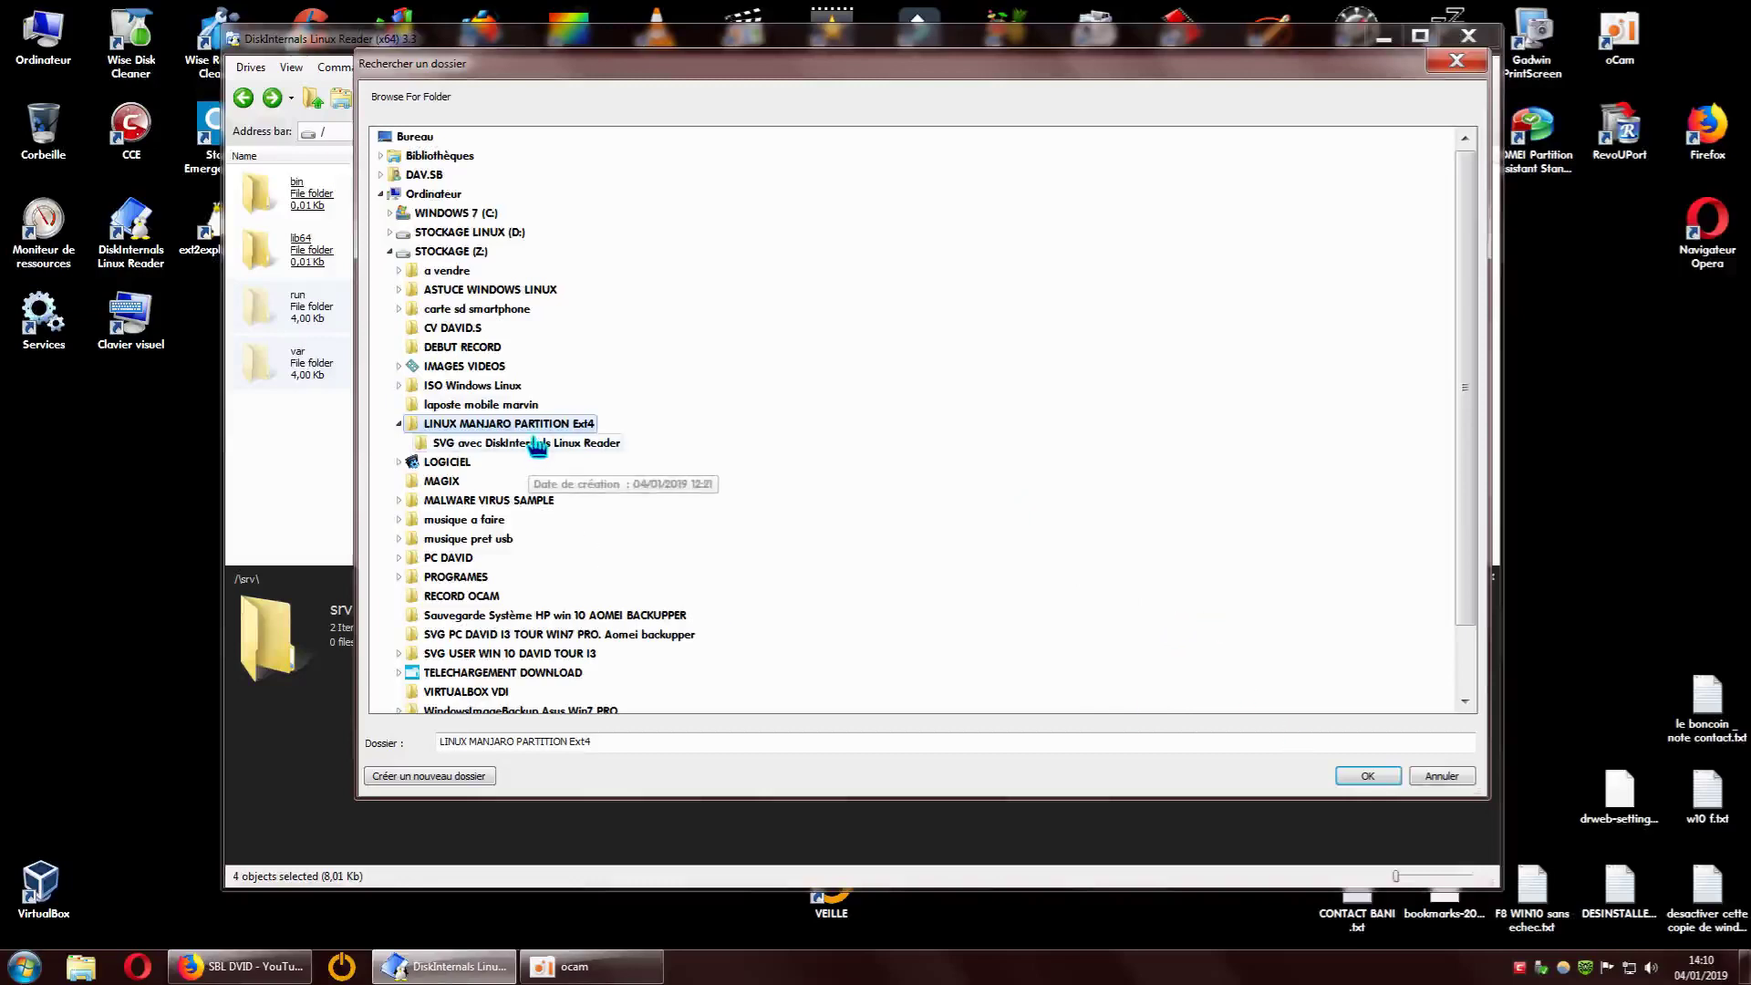
pyautogui.click(1369, 777)
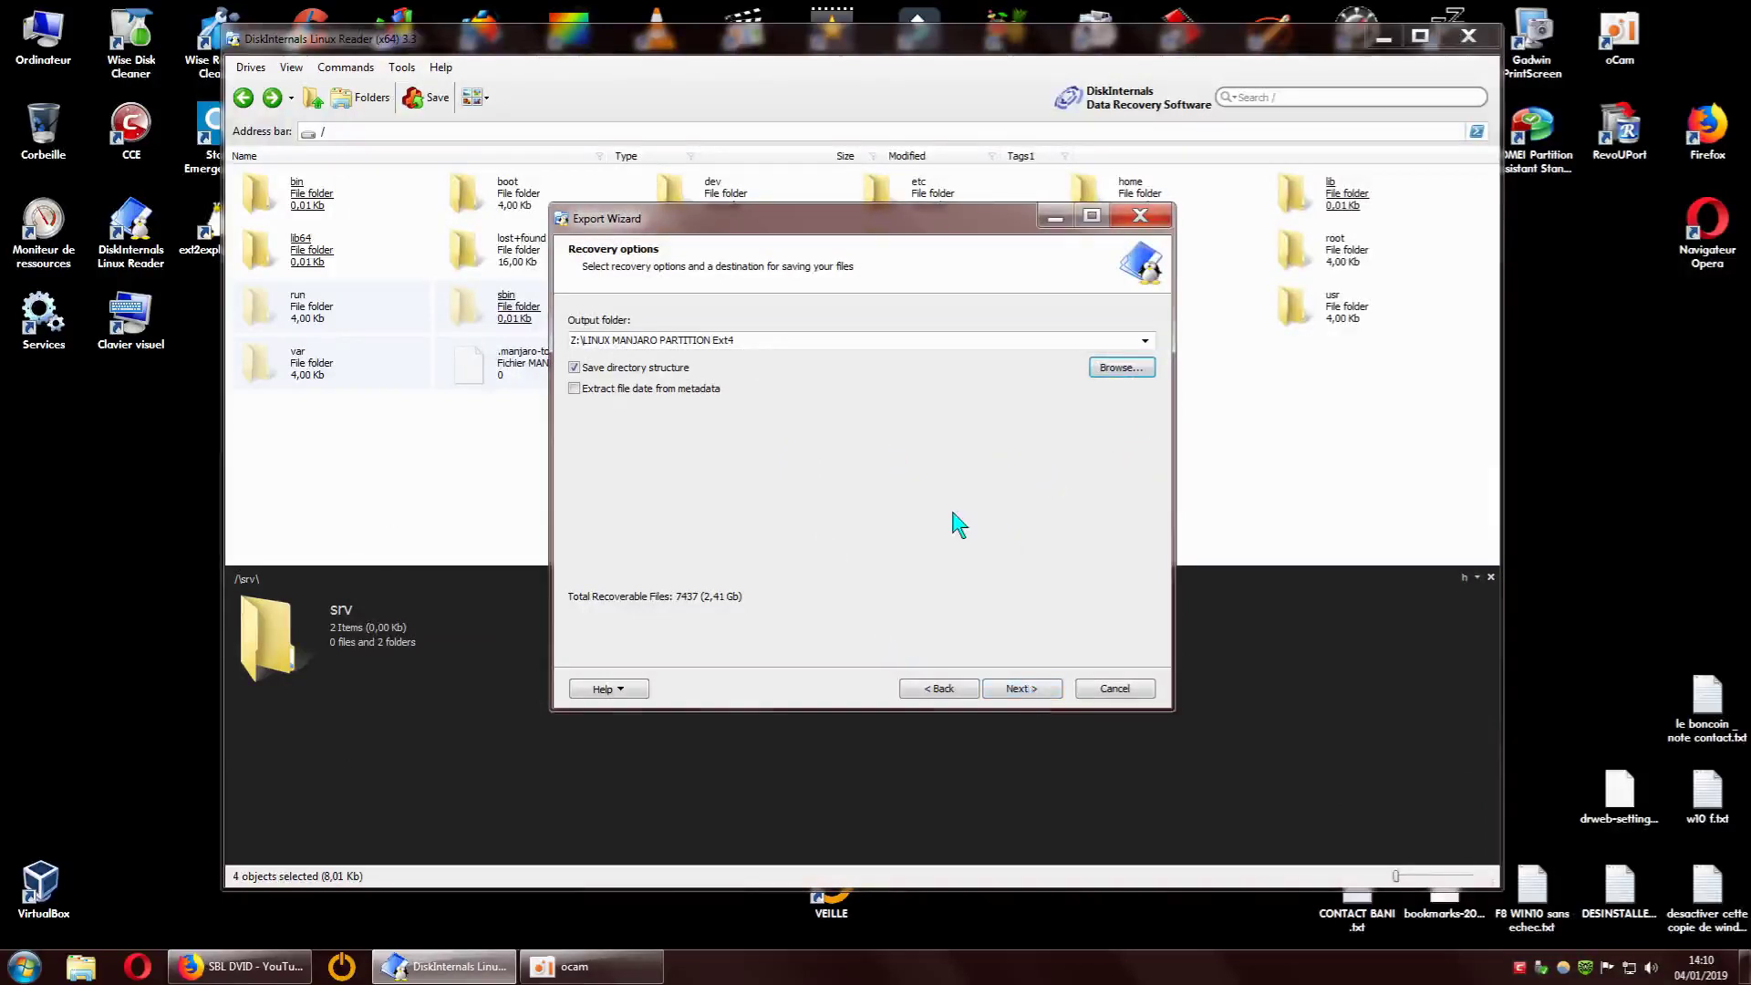
pyautogui.click(1022, 691)
# Export the listed .manjaro-tools, run, sbin and var items, finish the wizard and clear the selection
pyautogui.moveTo(869, 217); pyautogui.dragTo(1155, 389)
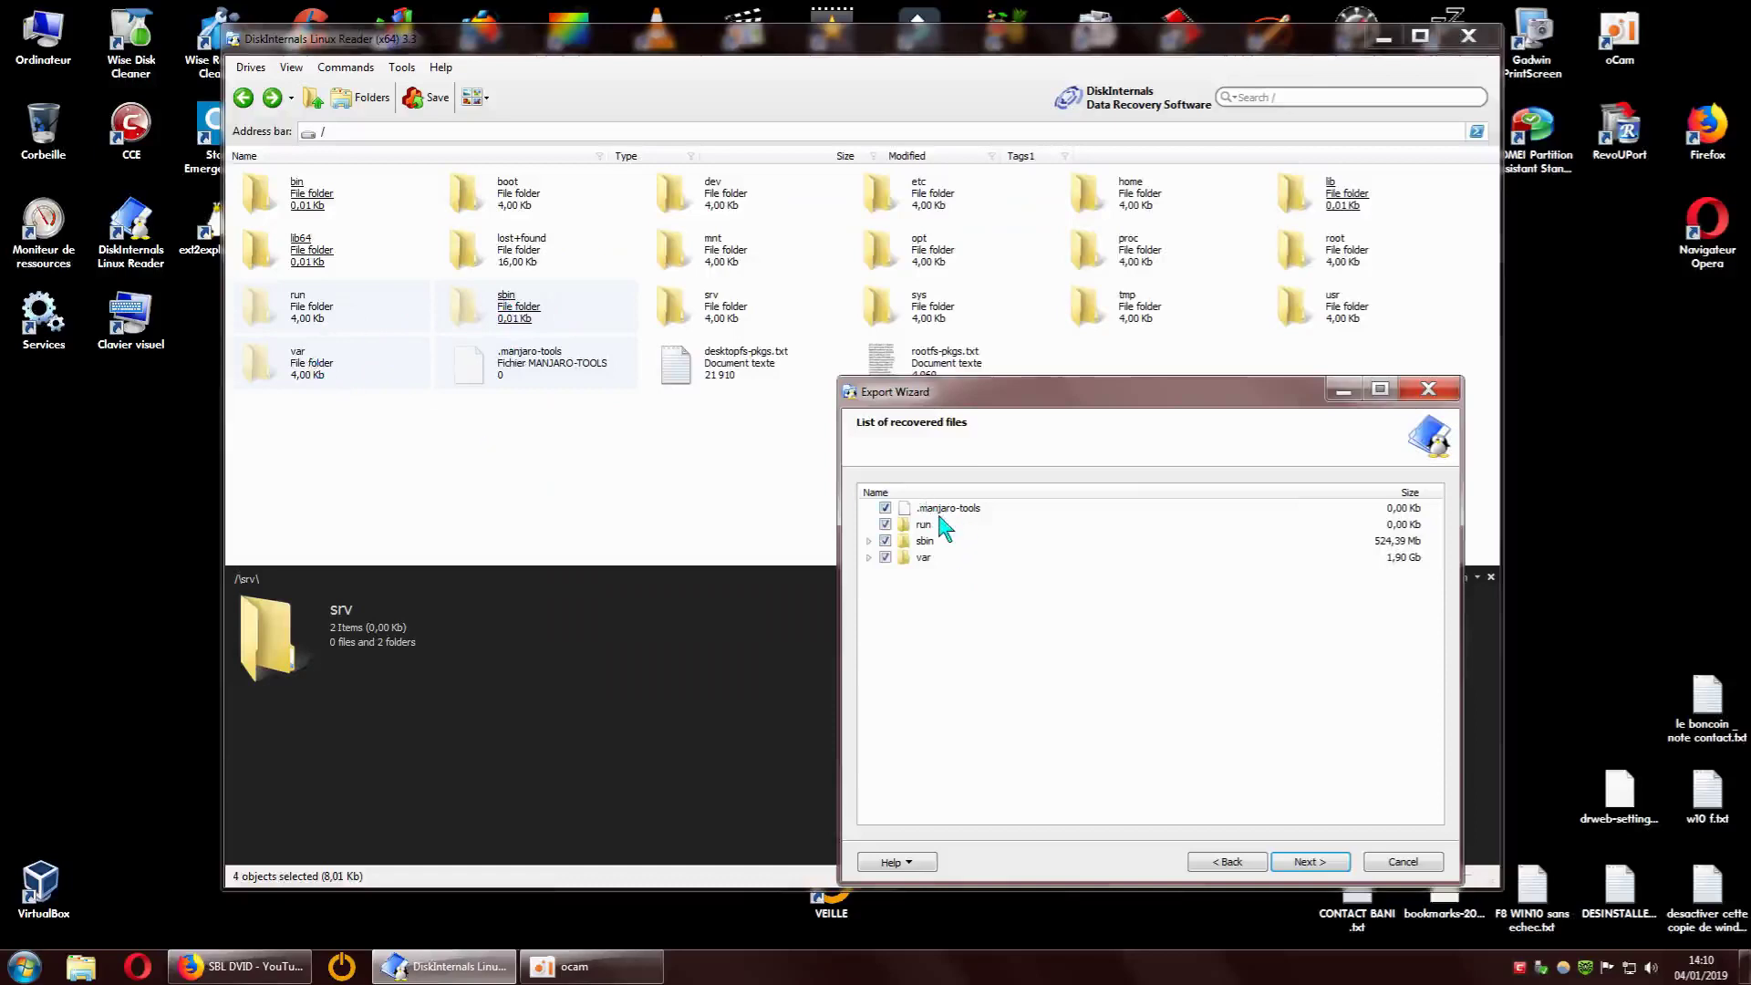
pyautogui.moveTo(1050, 396); pyautogui.dragTo(940, 234)
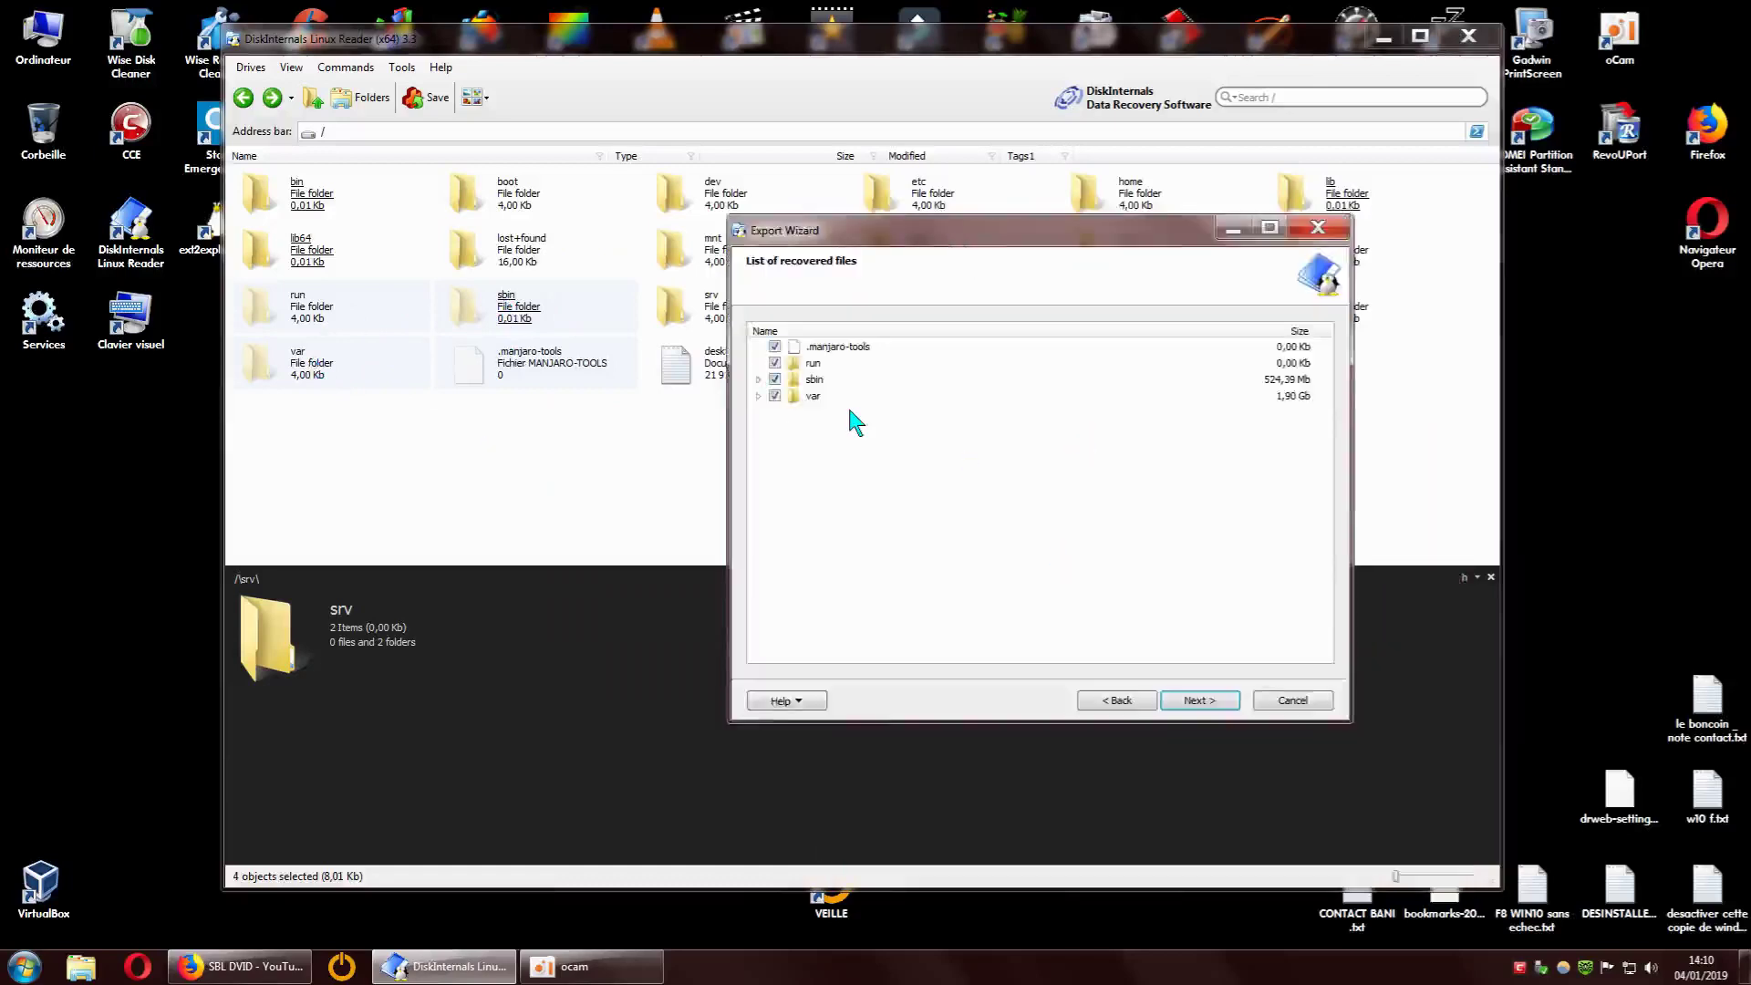
pyautogui.click(1202, 700)
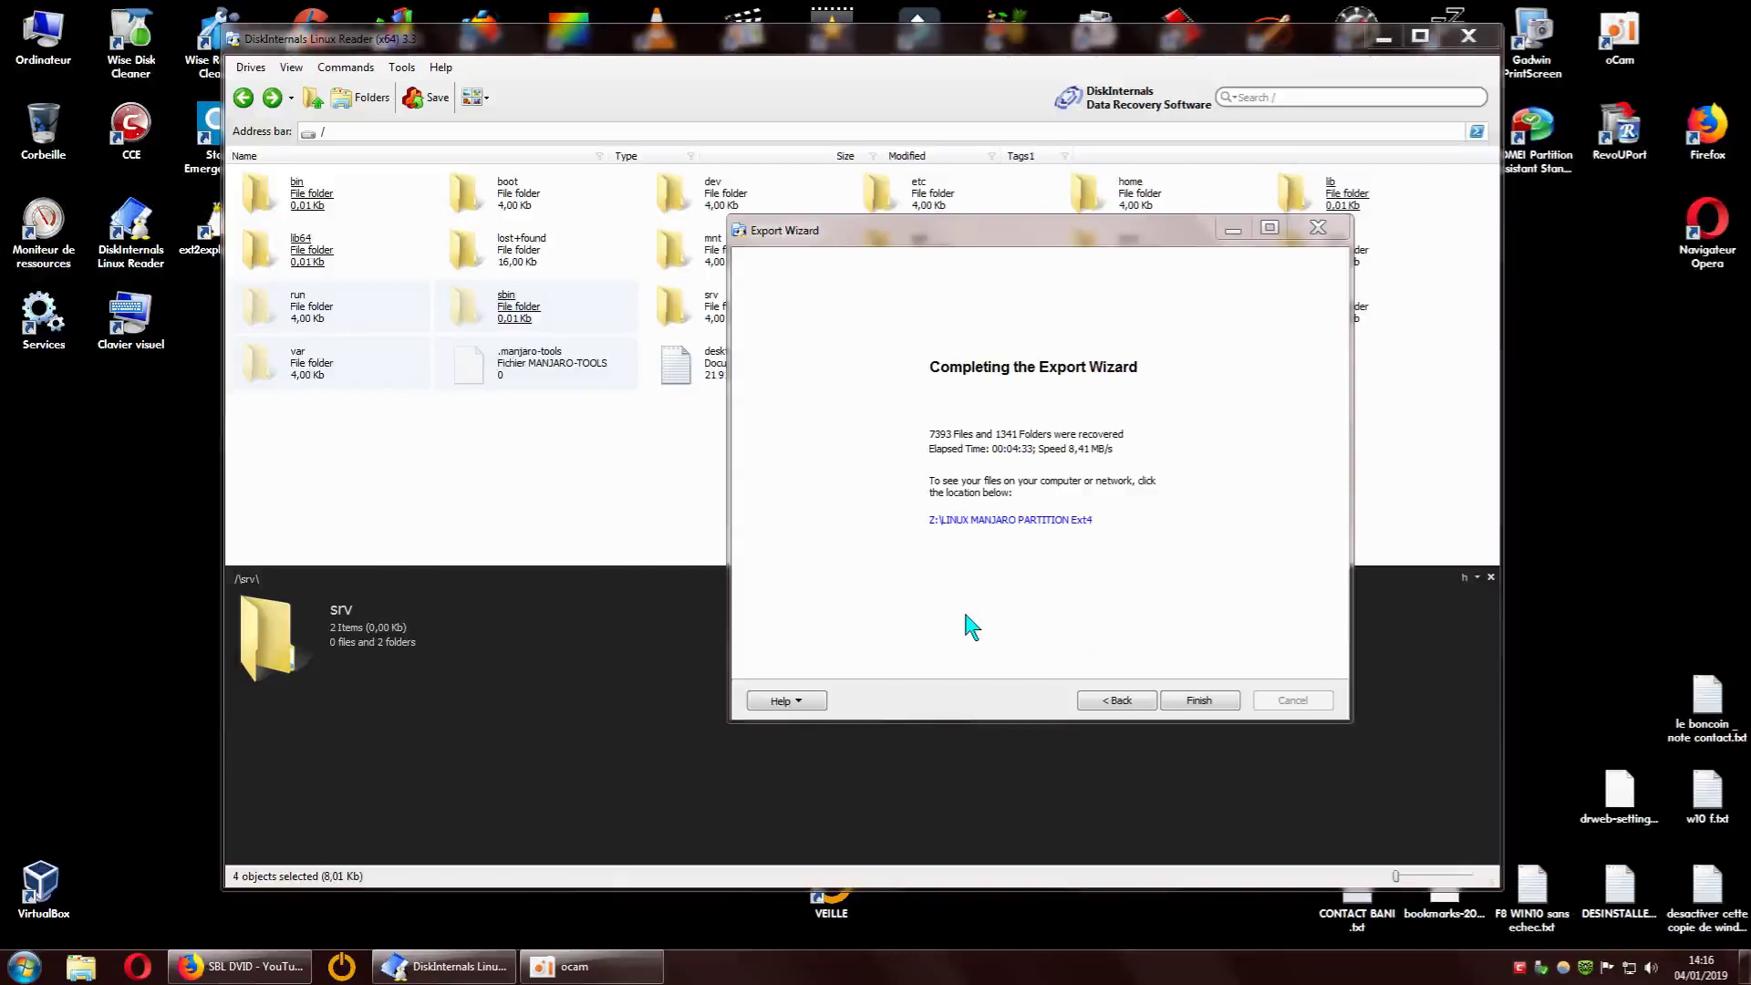
pyautogui.click(1198, 702)
pyautogui.click(955, 492)
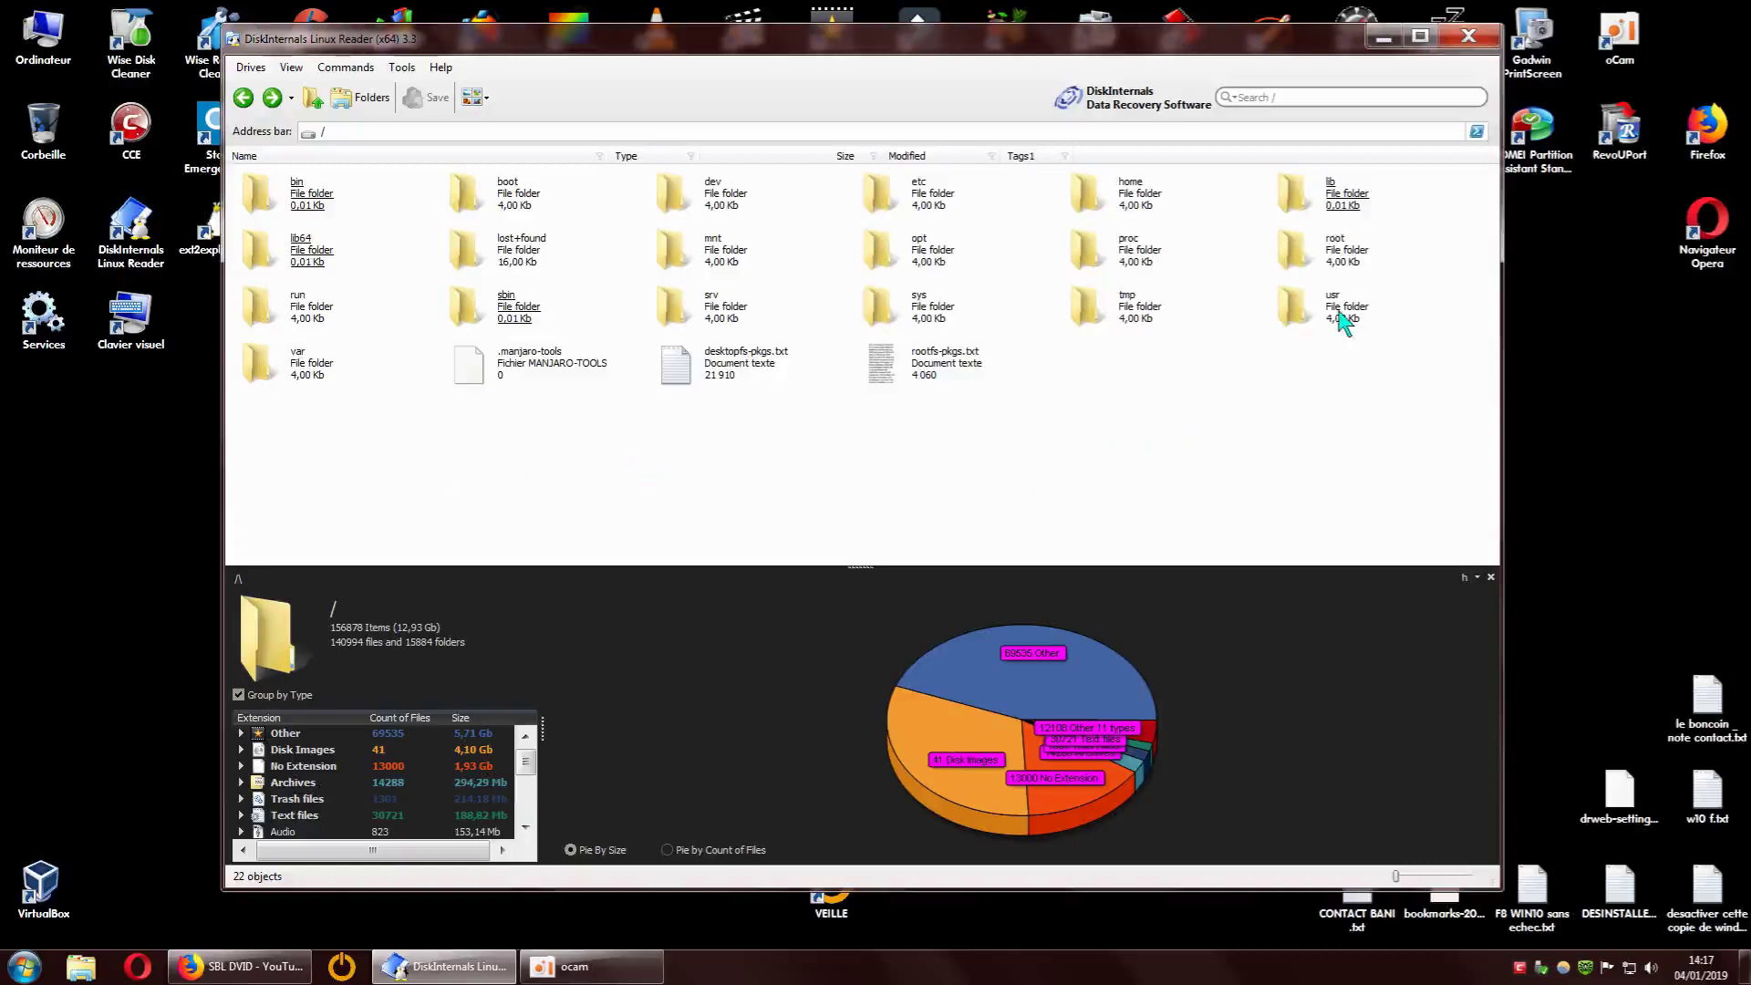
# Close DiskInternals Linux Reader and confirm exiting the program
pyautogui.click(1468, 38)
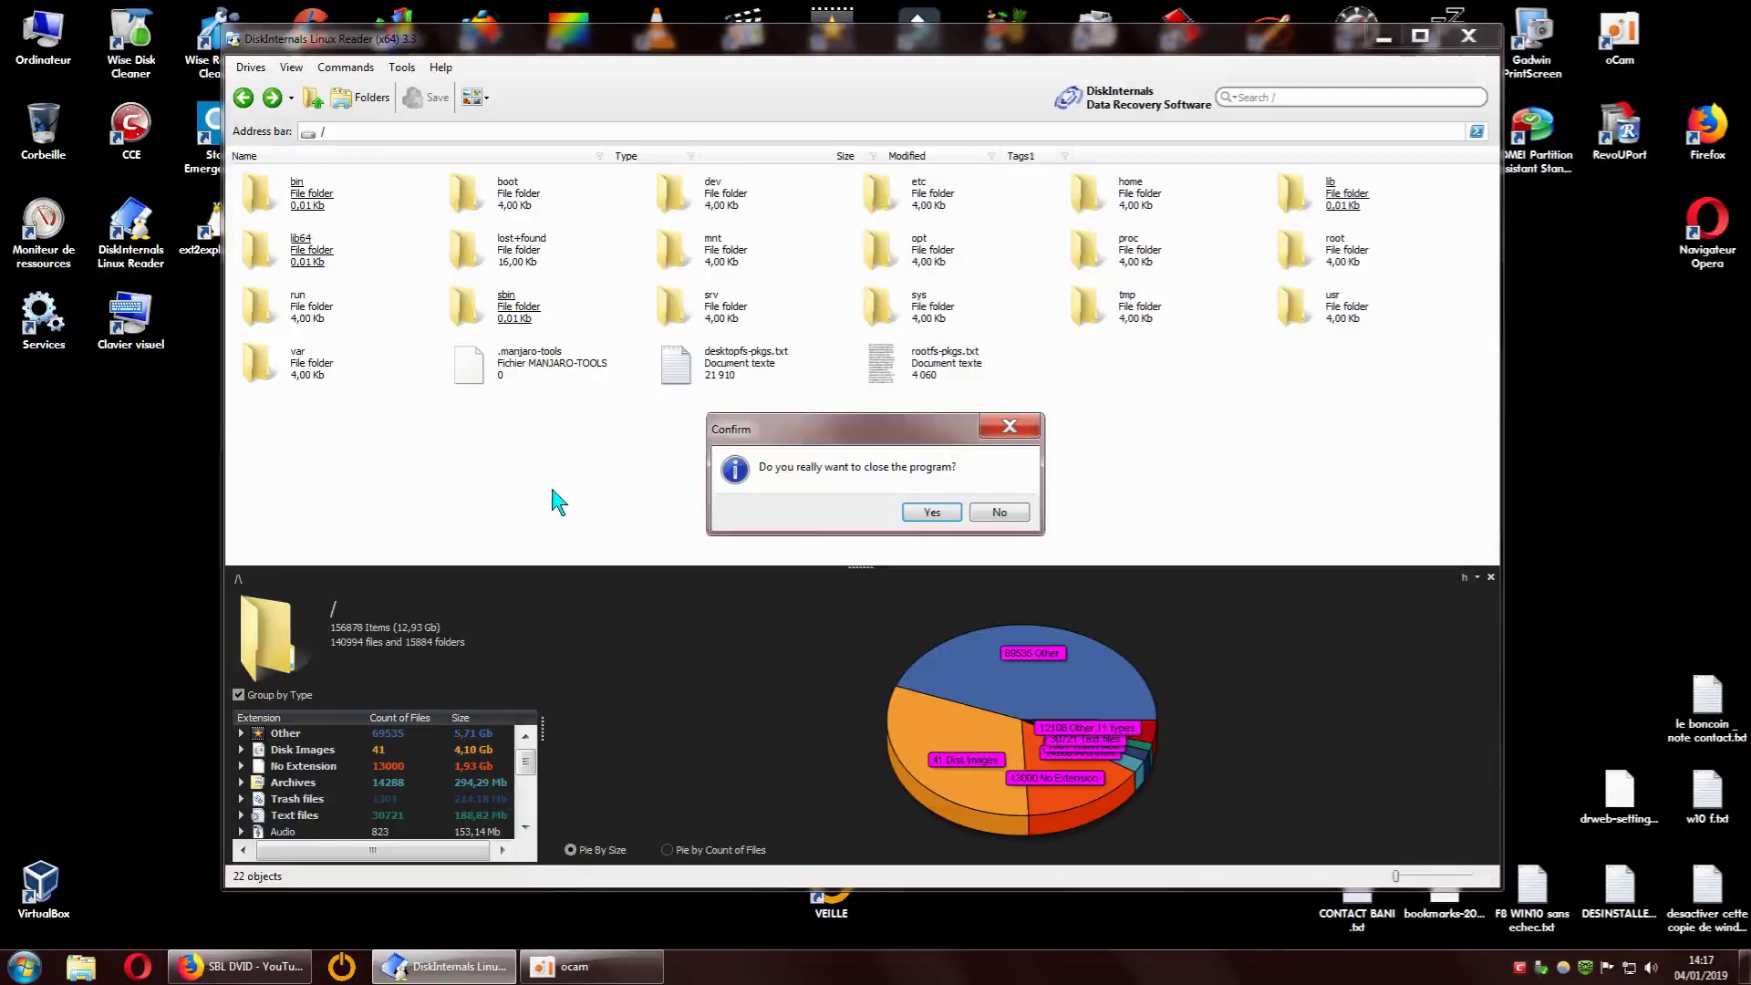
pyautogui.click(1010, 427)
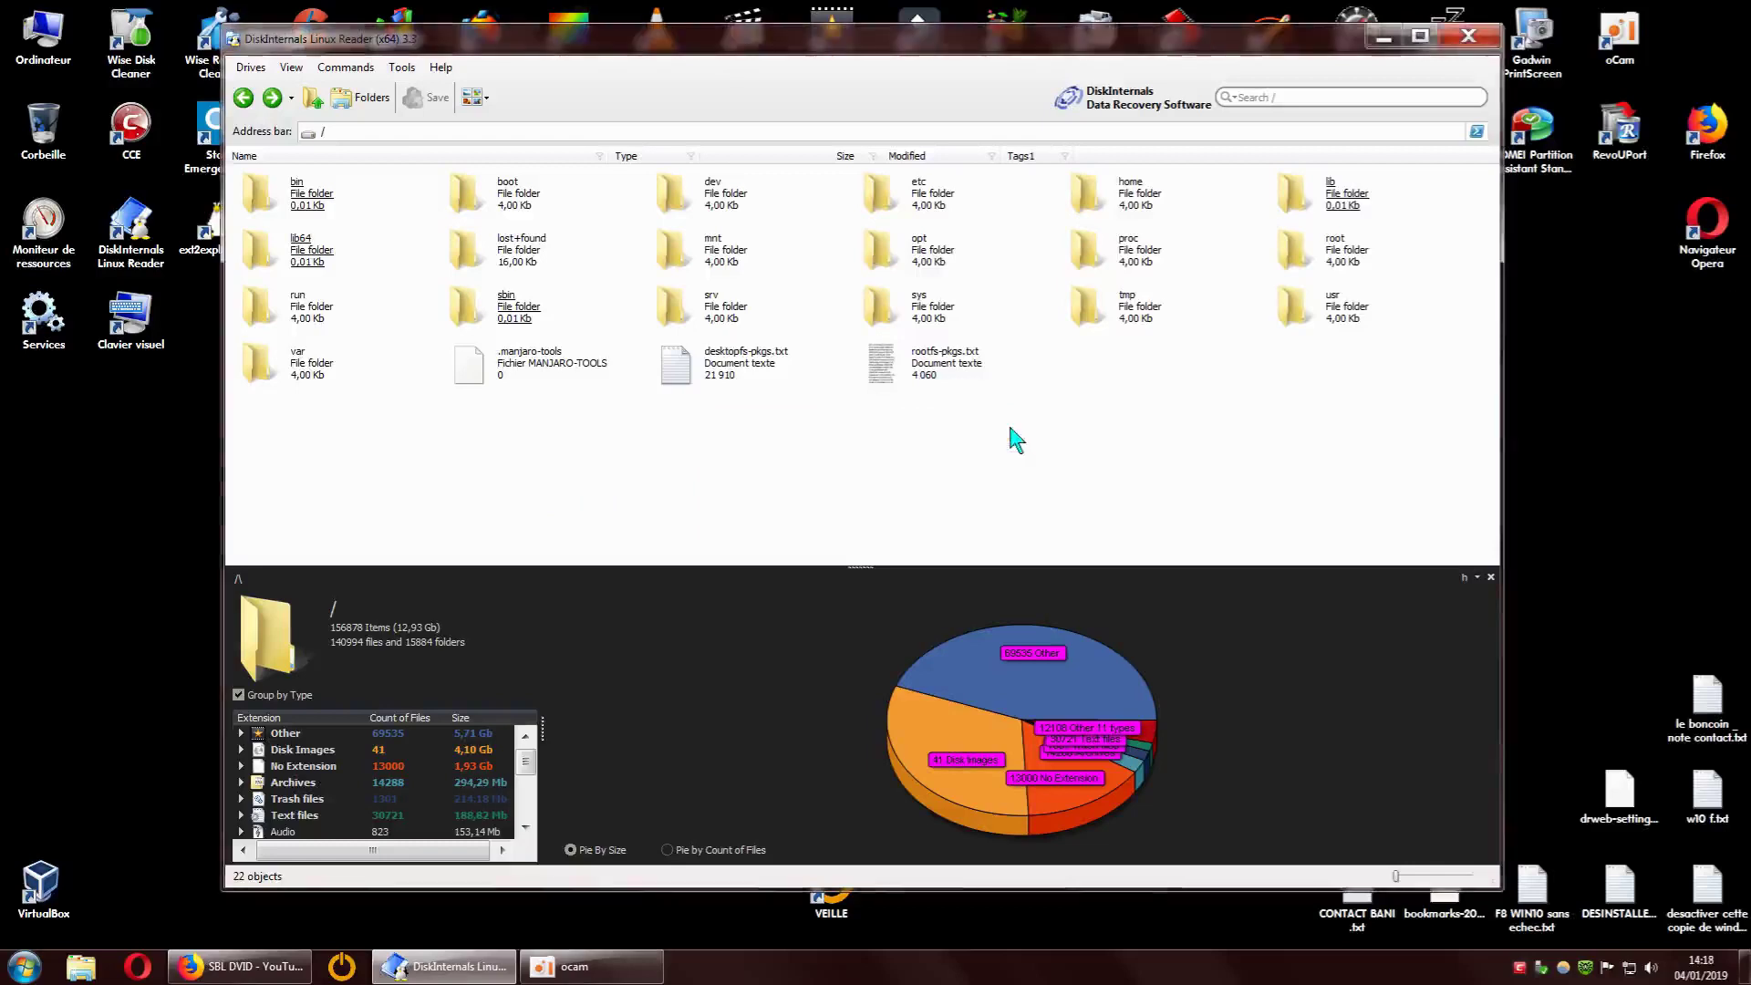
pyautogui.click(1469, 36)
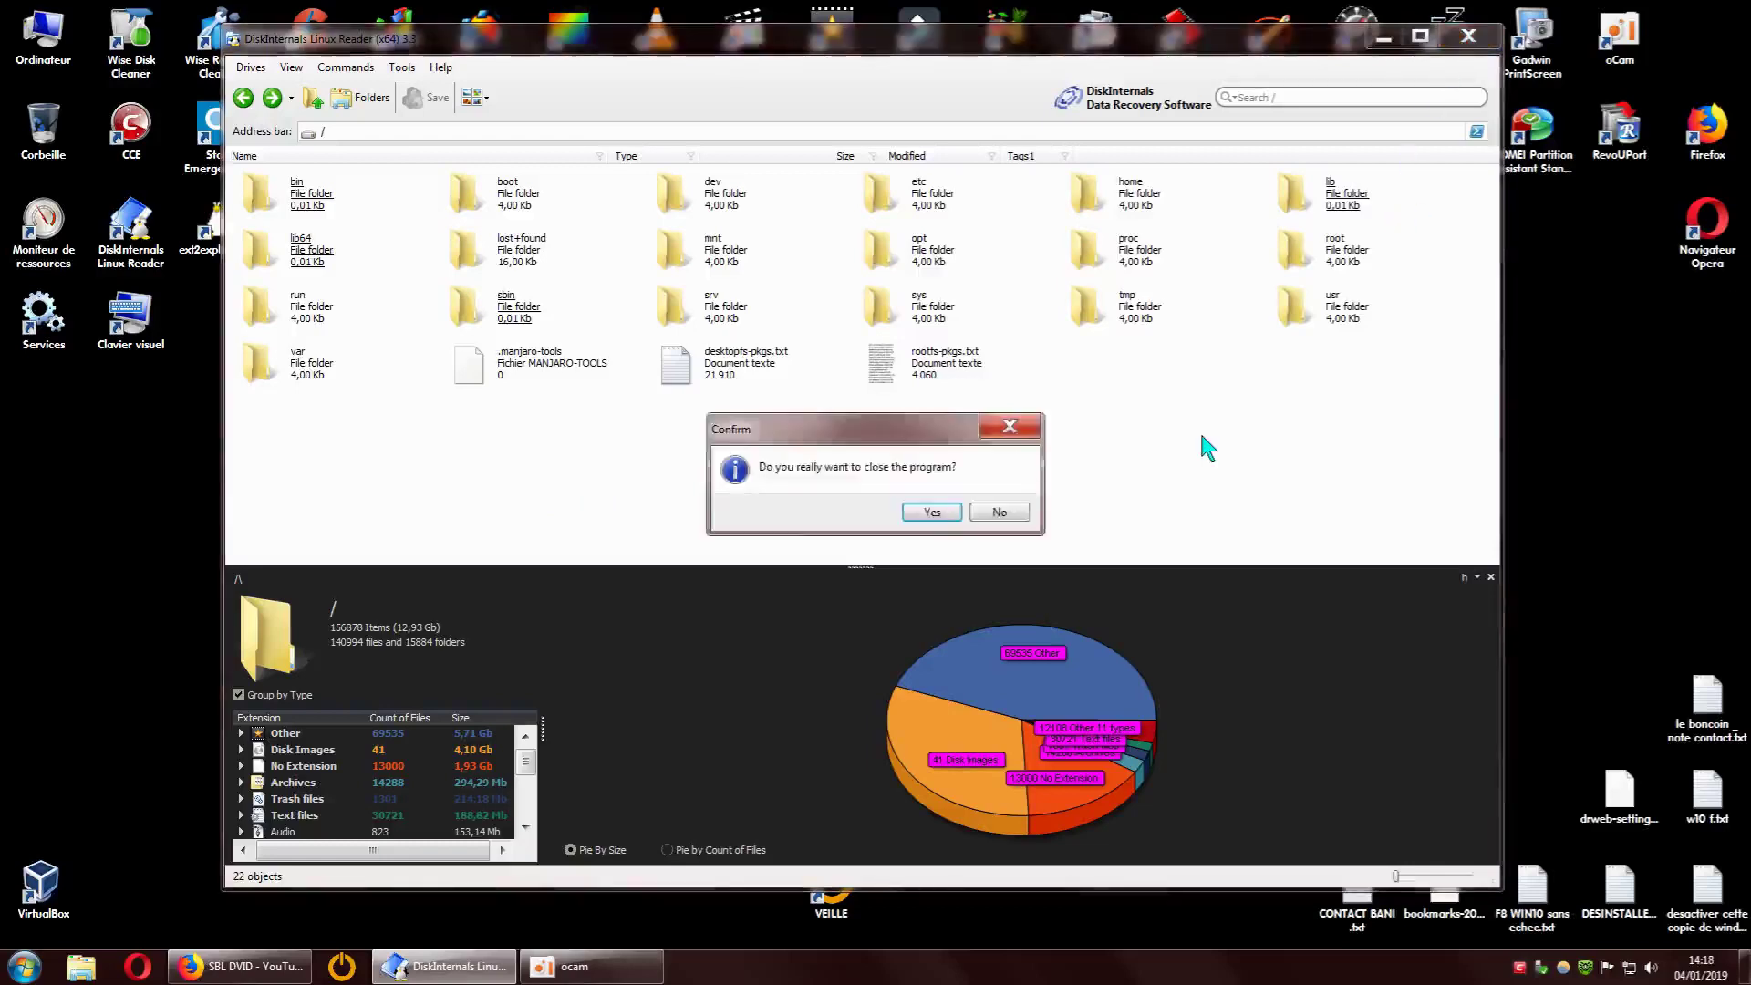
pyautogui.click(940, 512)
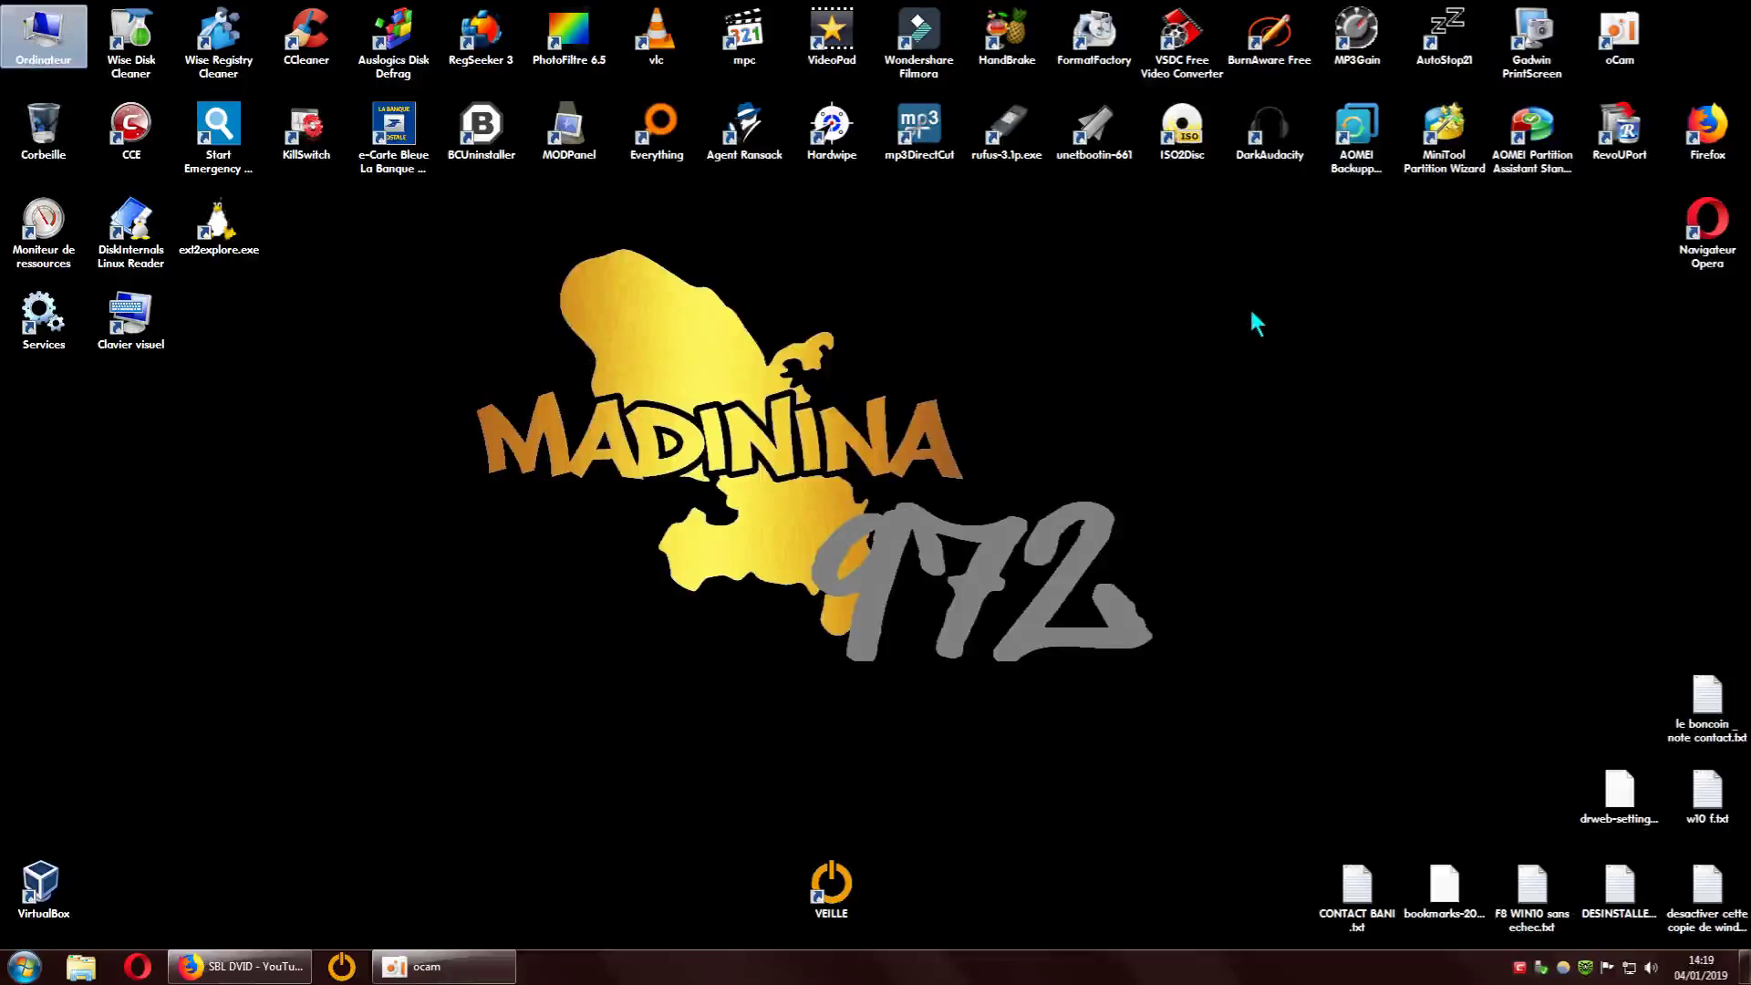
# Launch BurnAware Free and open a new disc image compilation
pyautogui.doubleClick(1270, 46)
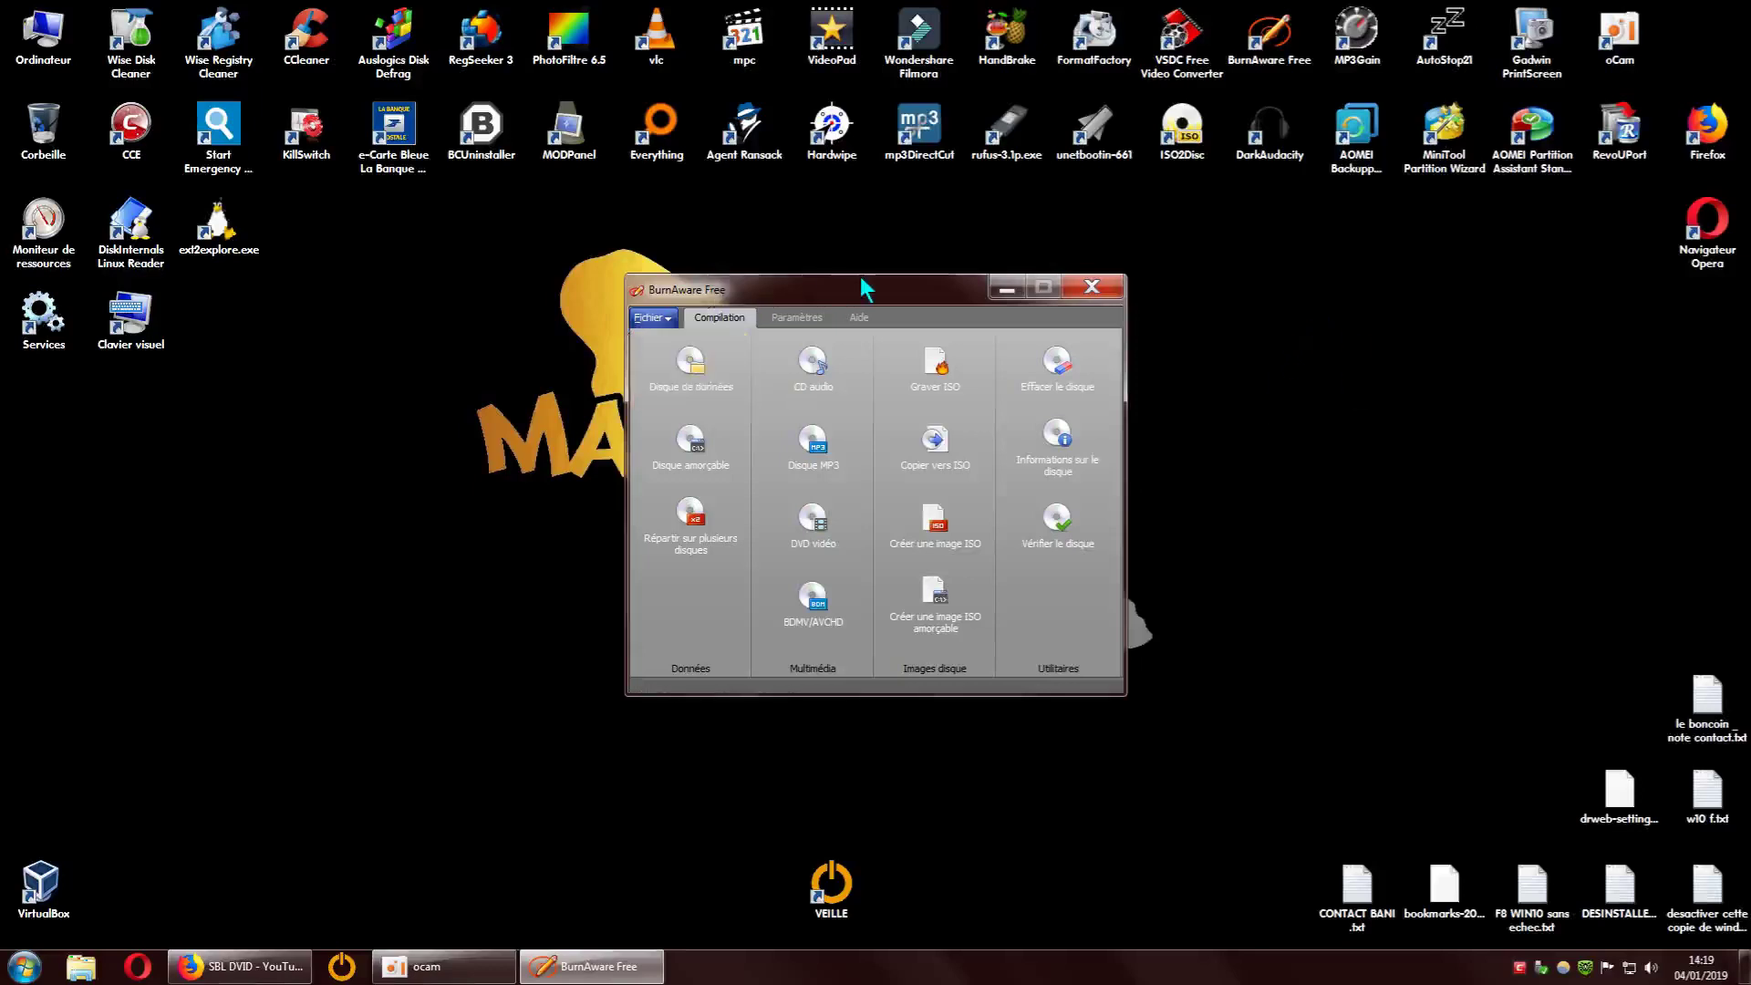
pyautogui.moveTo(883, 298); pyautogui.dragTo(874, 254)
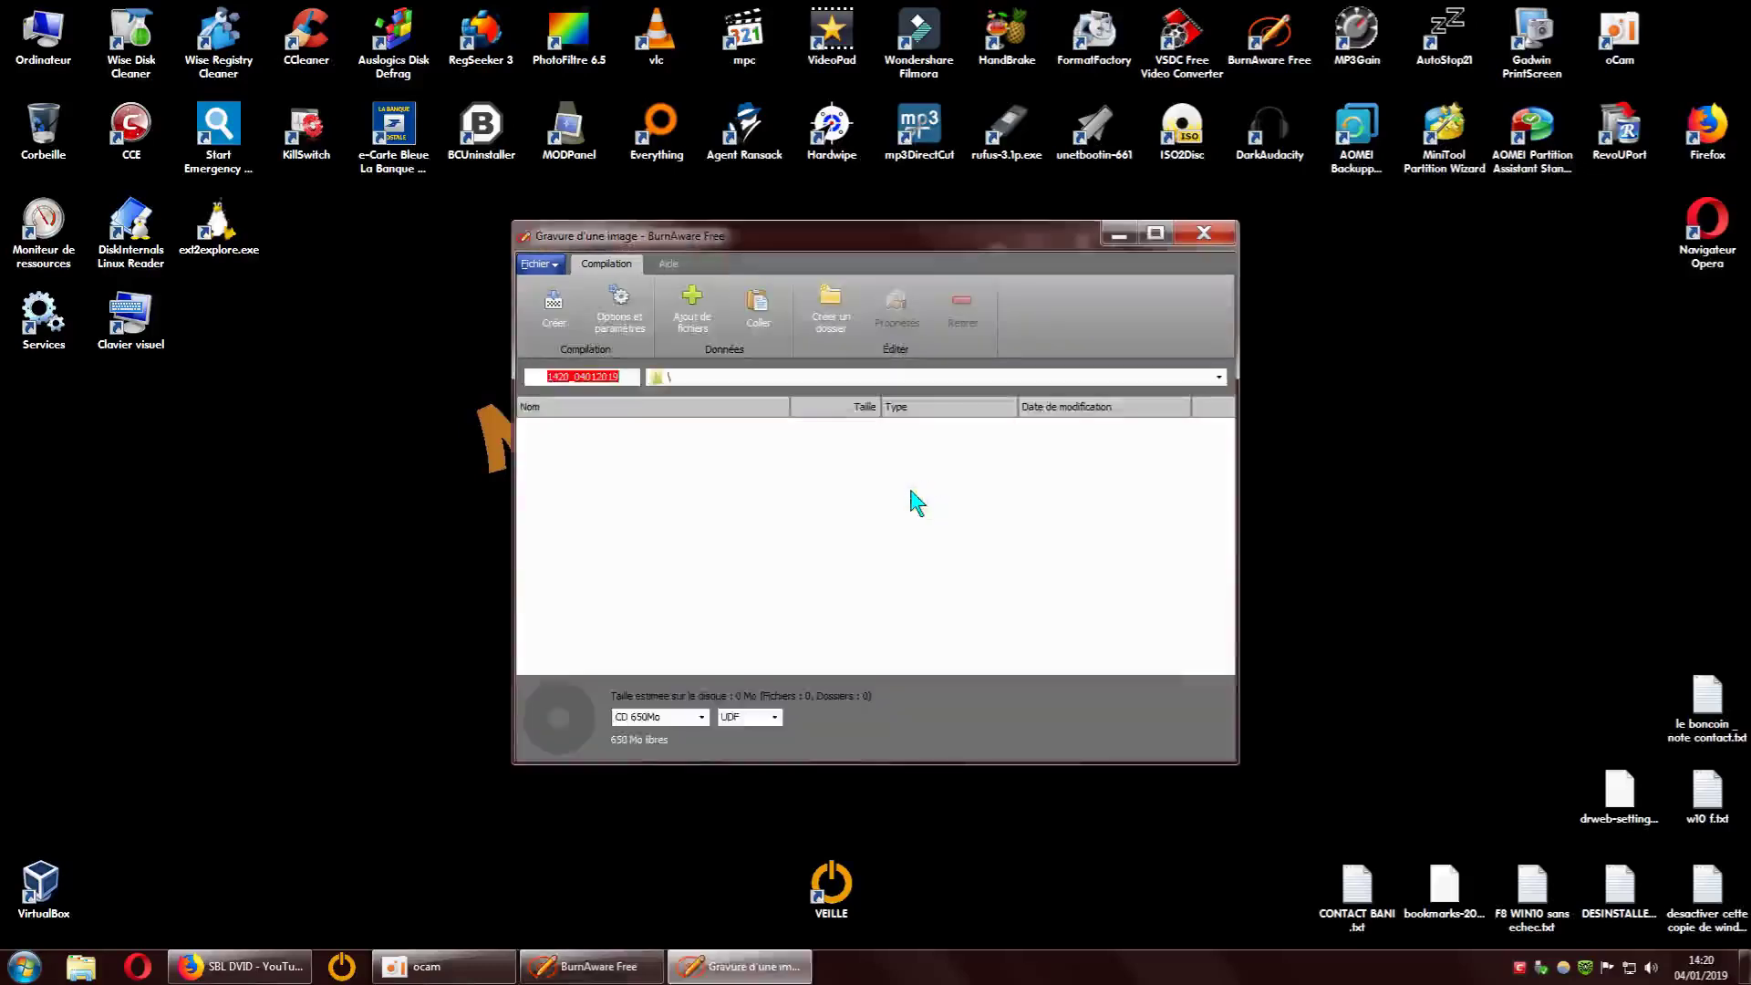
# Start adding files to the compilation and browse to the folder Z:\LINUX MANJARO PARTITION Ext4
pyautogui.moveTo(999, 232); pyautogui.dragTo(595, 160)
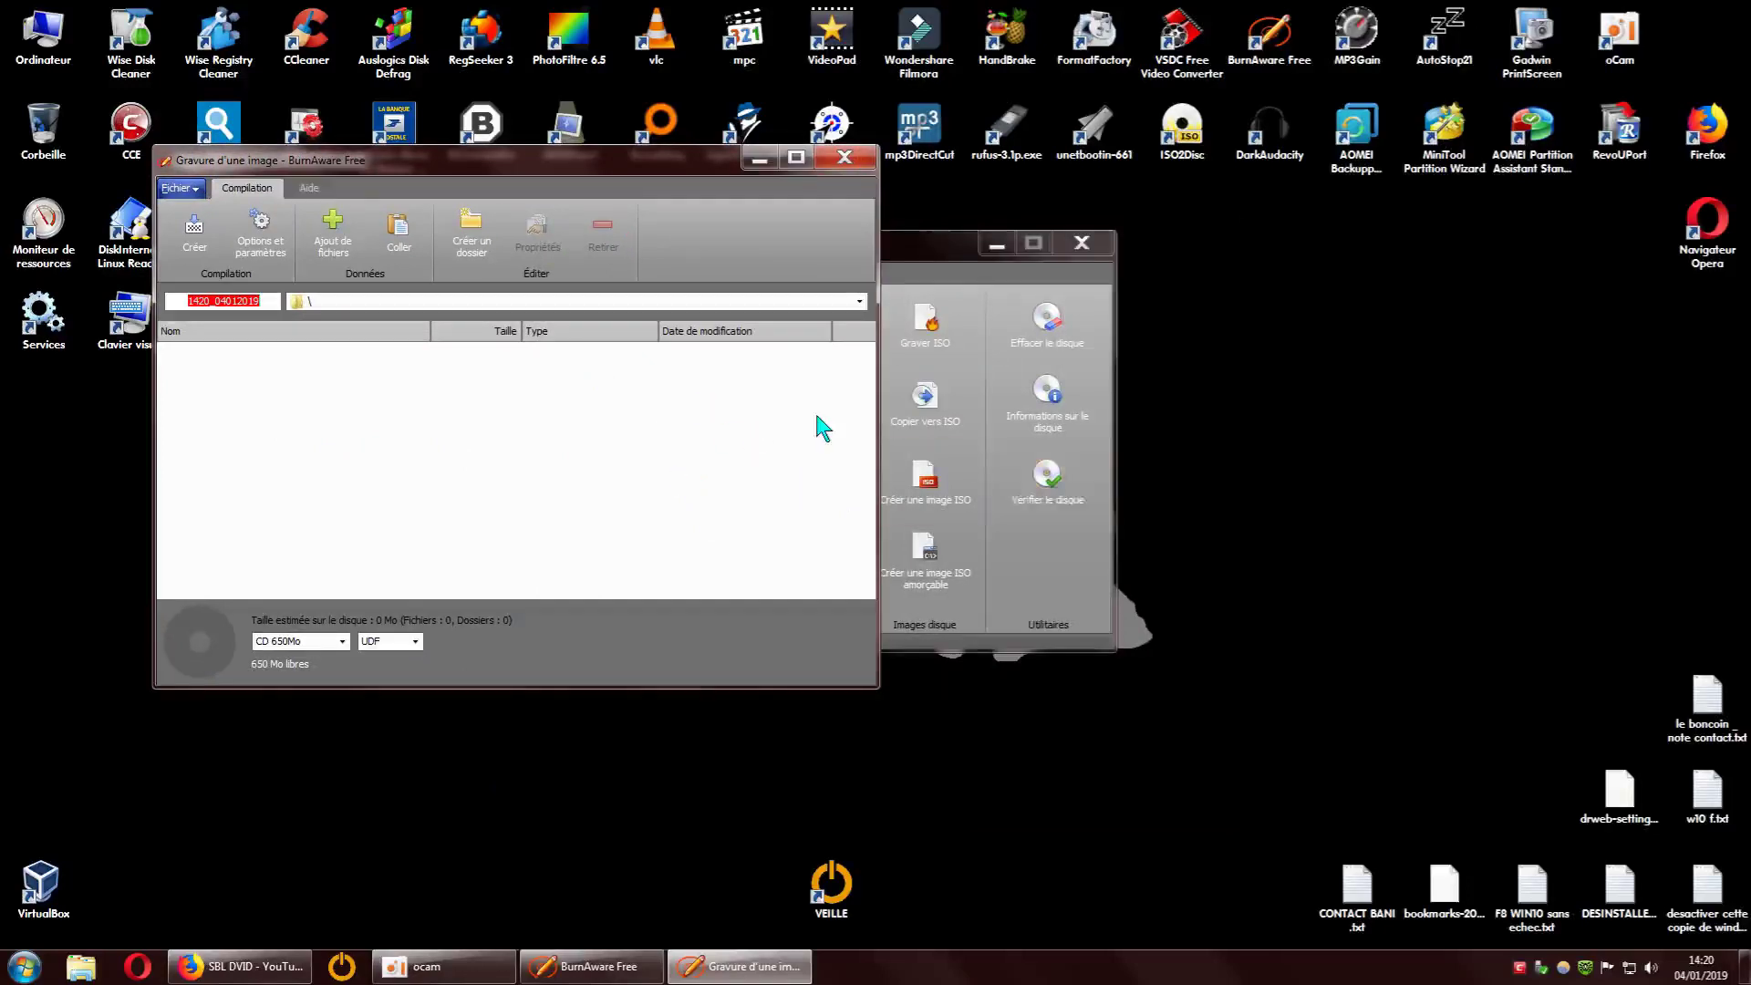
pyautogui.click(324, 239)
pyautogui.doubleClick(570, 199)
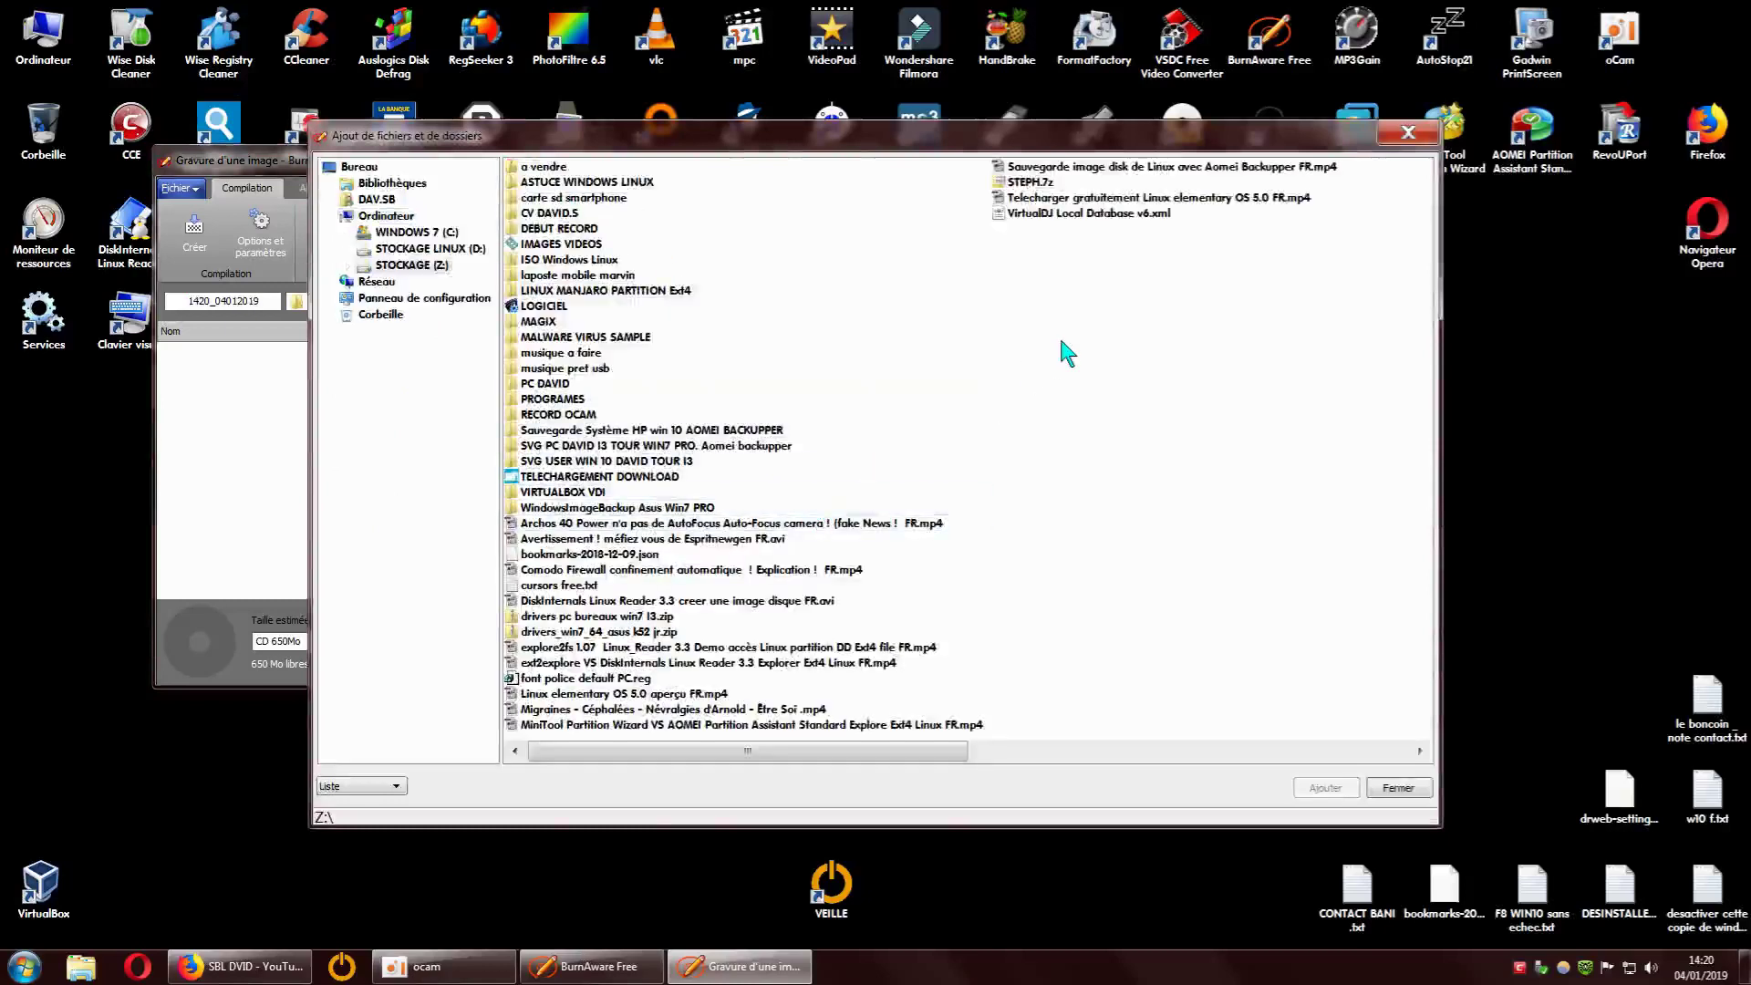
pyautogui.doubleClick(633, 291)
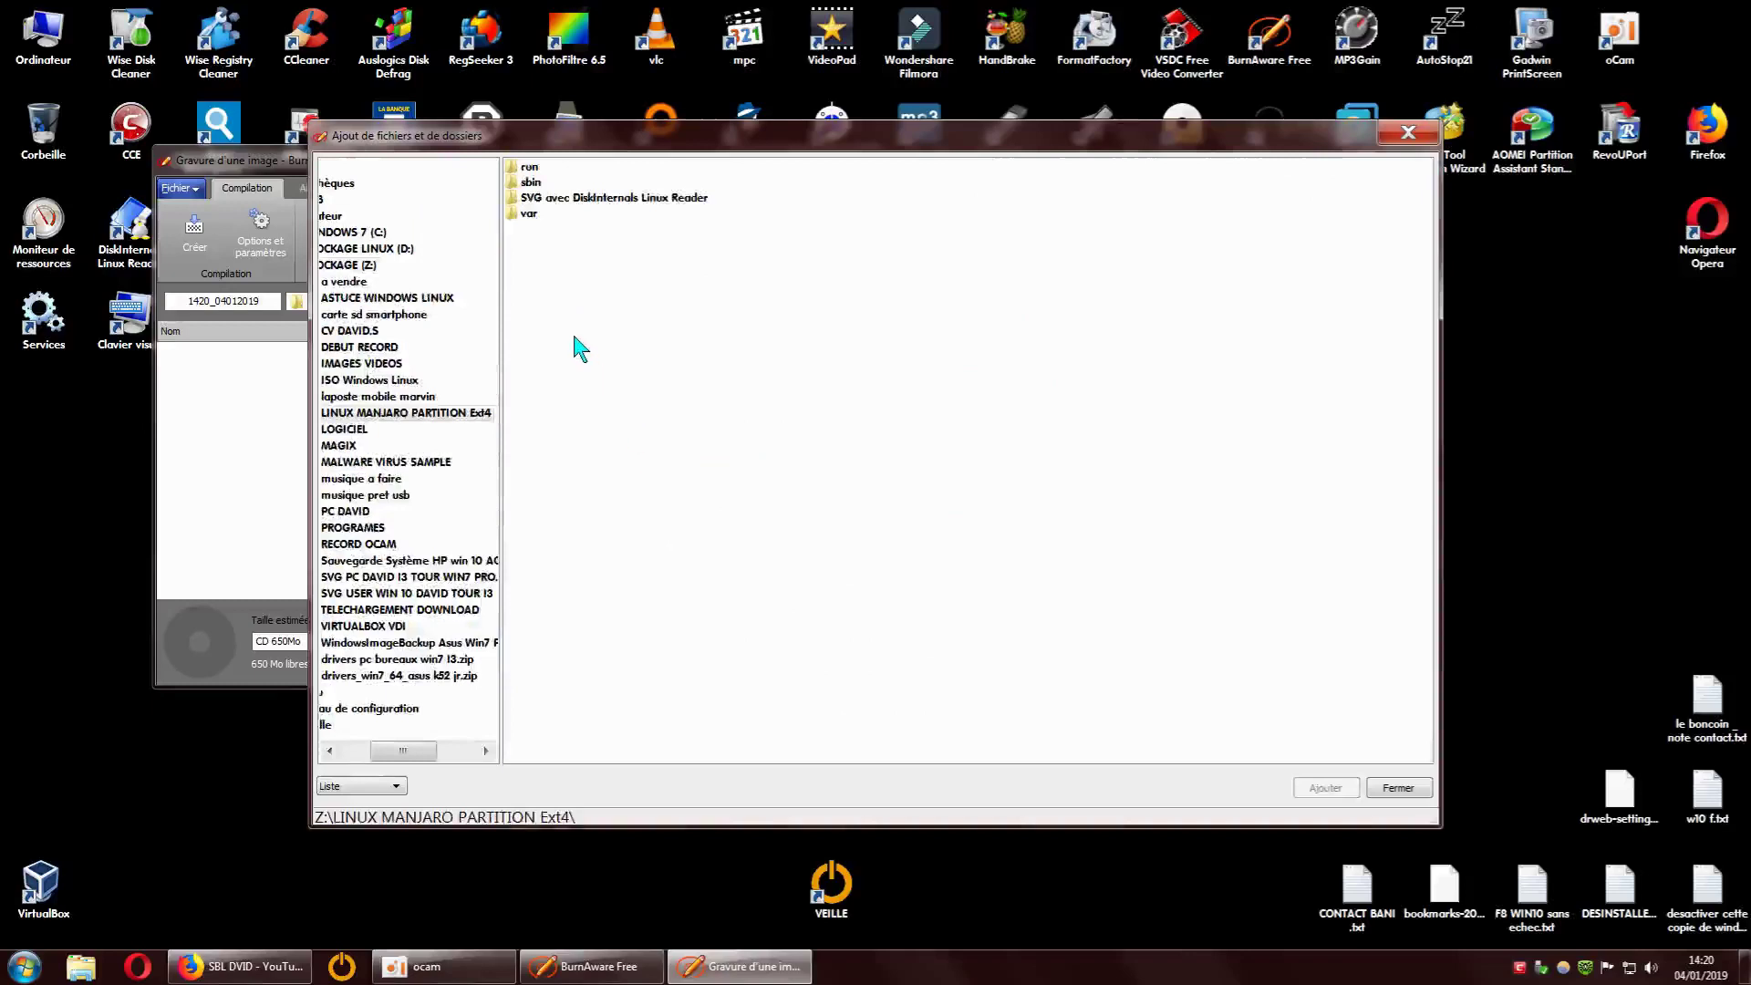
pyautogui.click(534, 168)
pyautogui.click(534, 213)
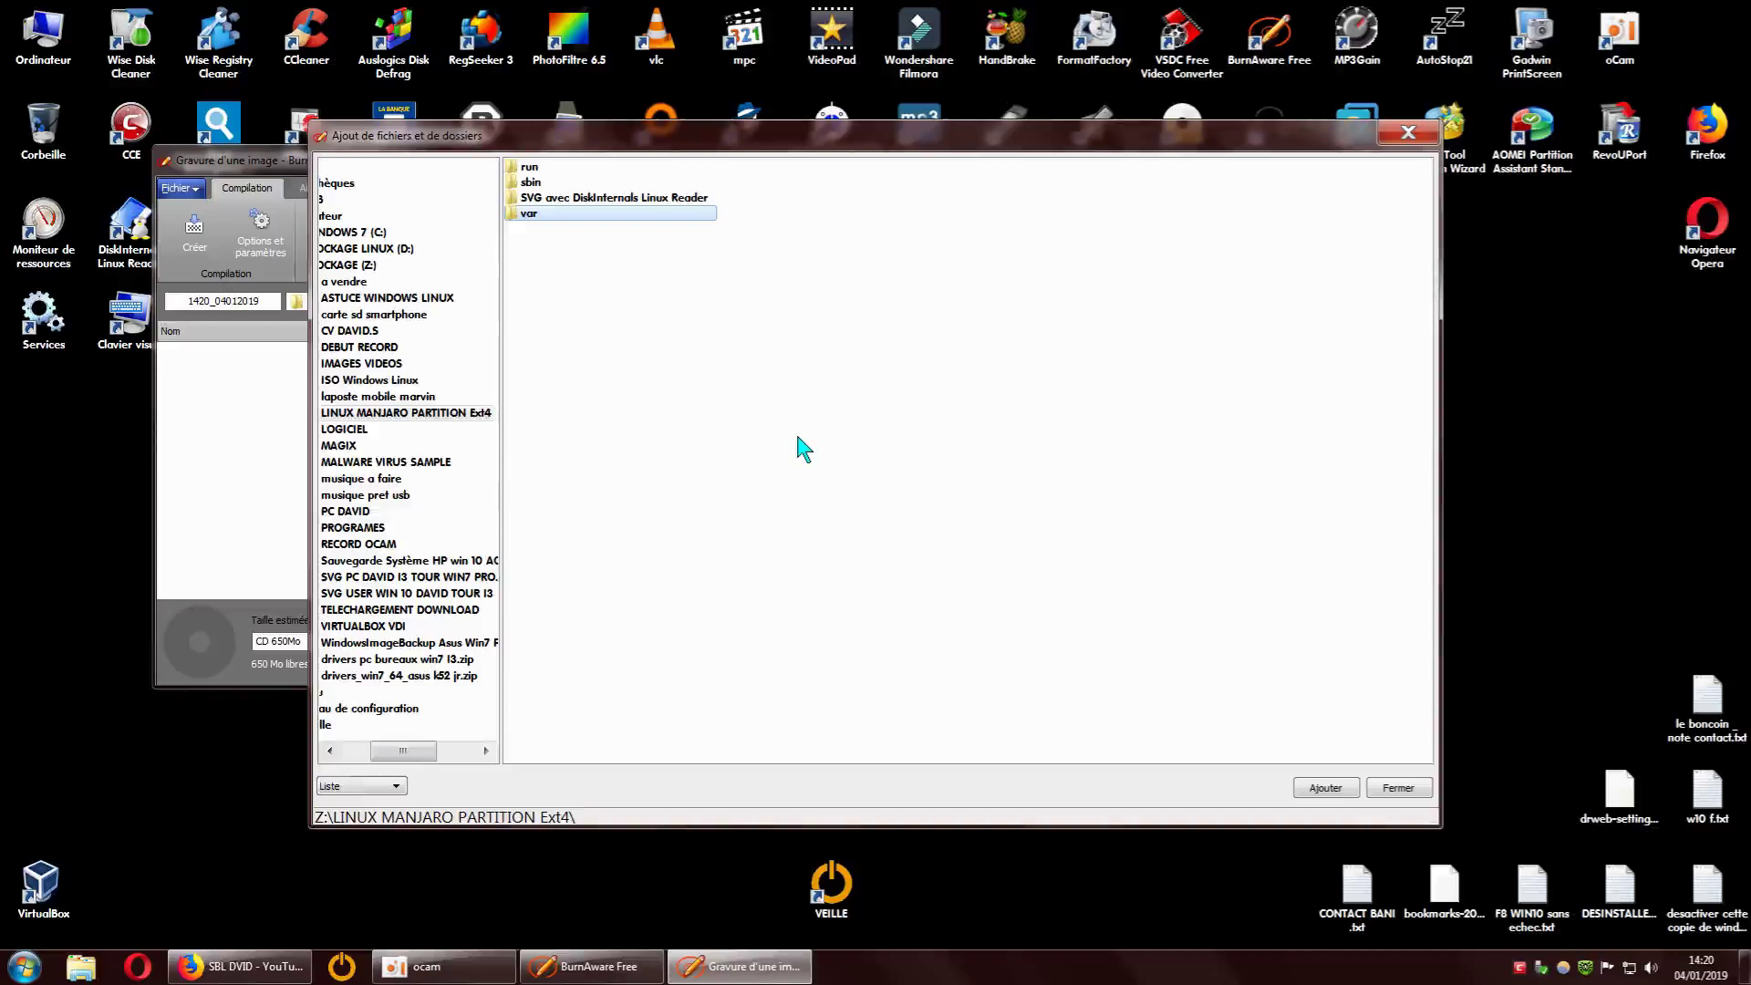
# Check the contents of LINUX MANJARO PARTITION Ext4 on STOCKAGE (Z:) in Windows Explorer and close that window
pyautogui.doubleClick(46, 53)
pyautogui.doubleClick(940, 181)
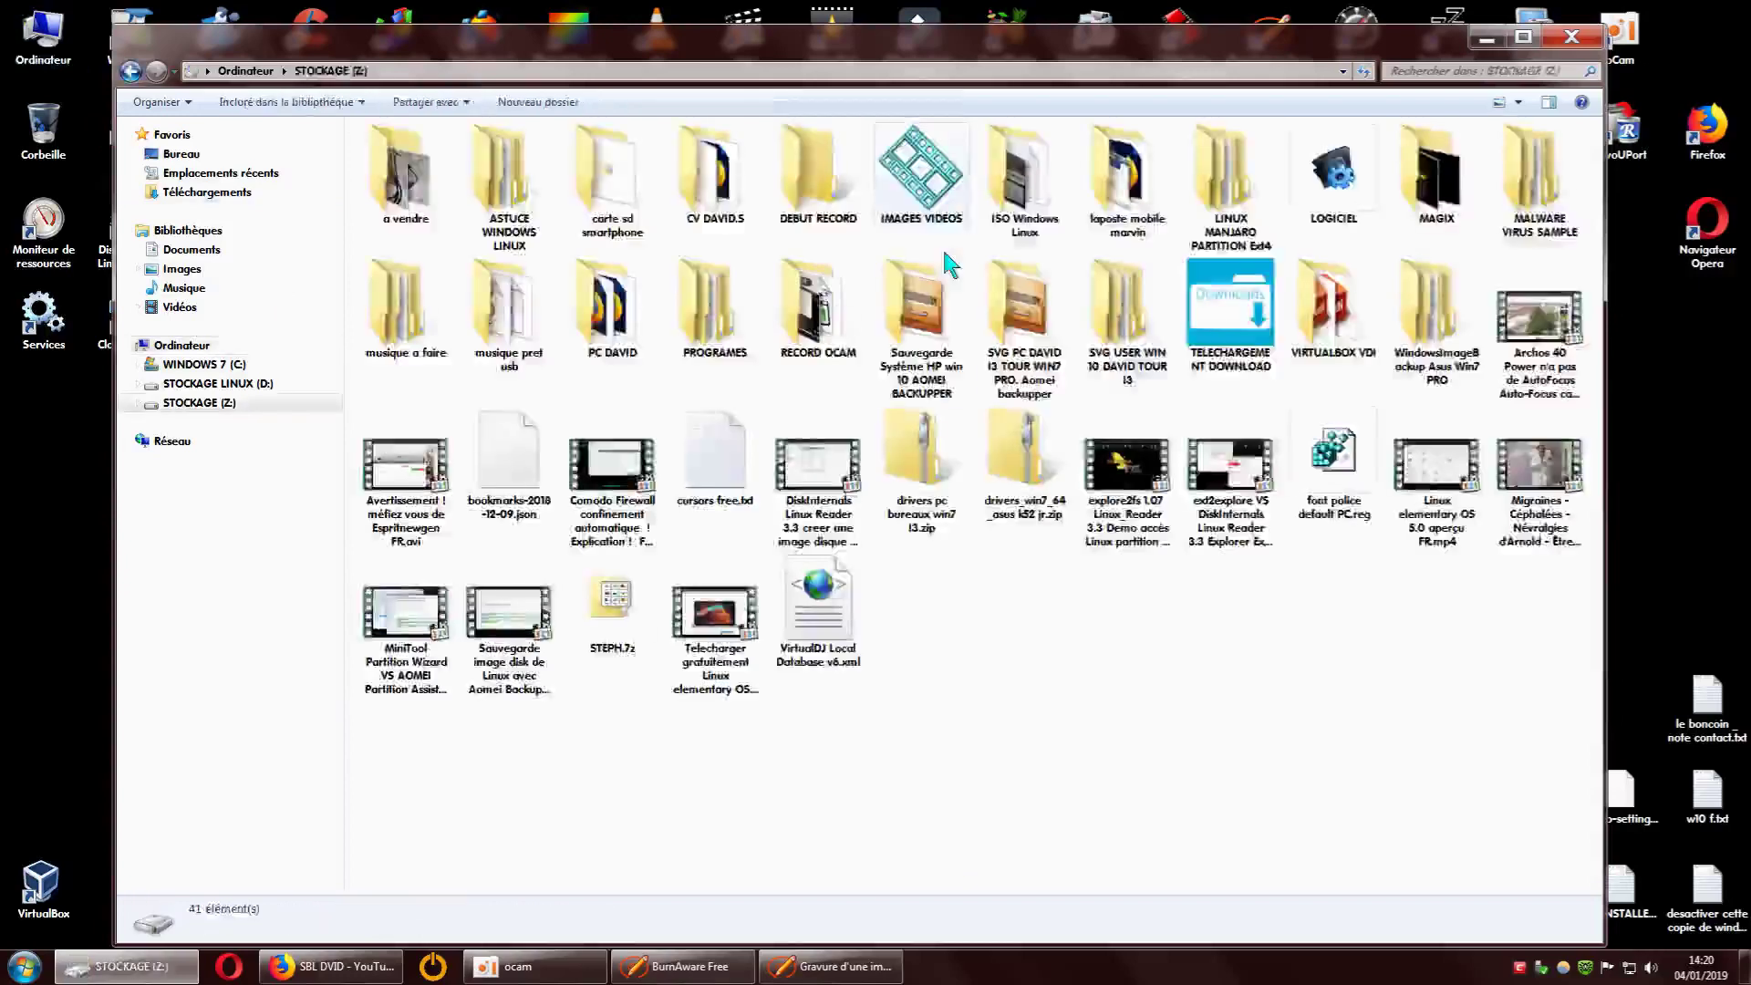
pyautogui.doubleClick(1231, 199)
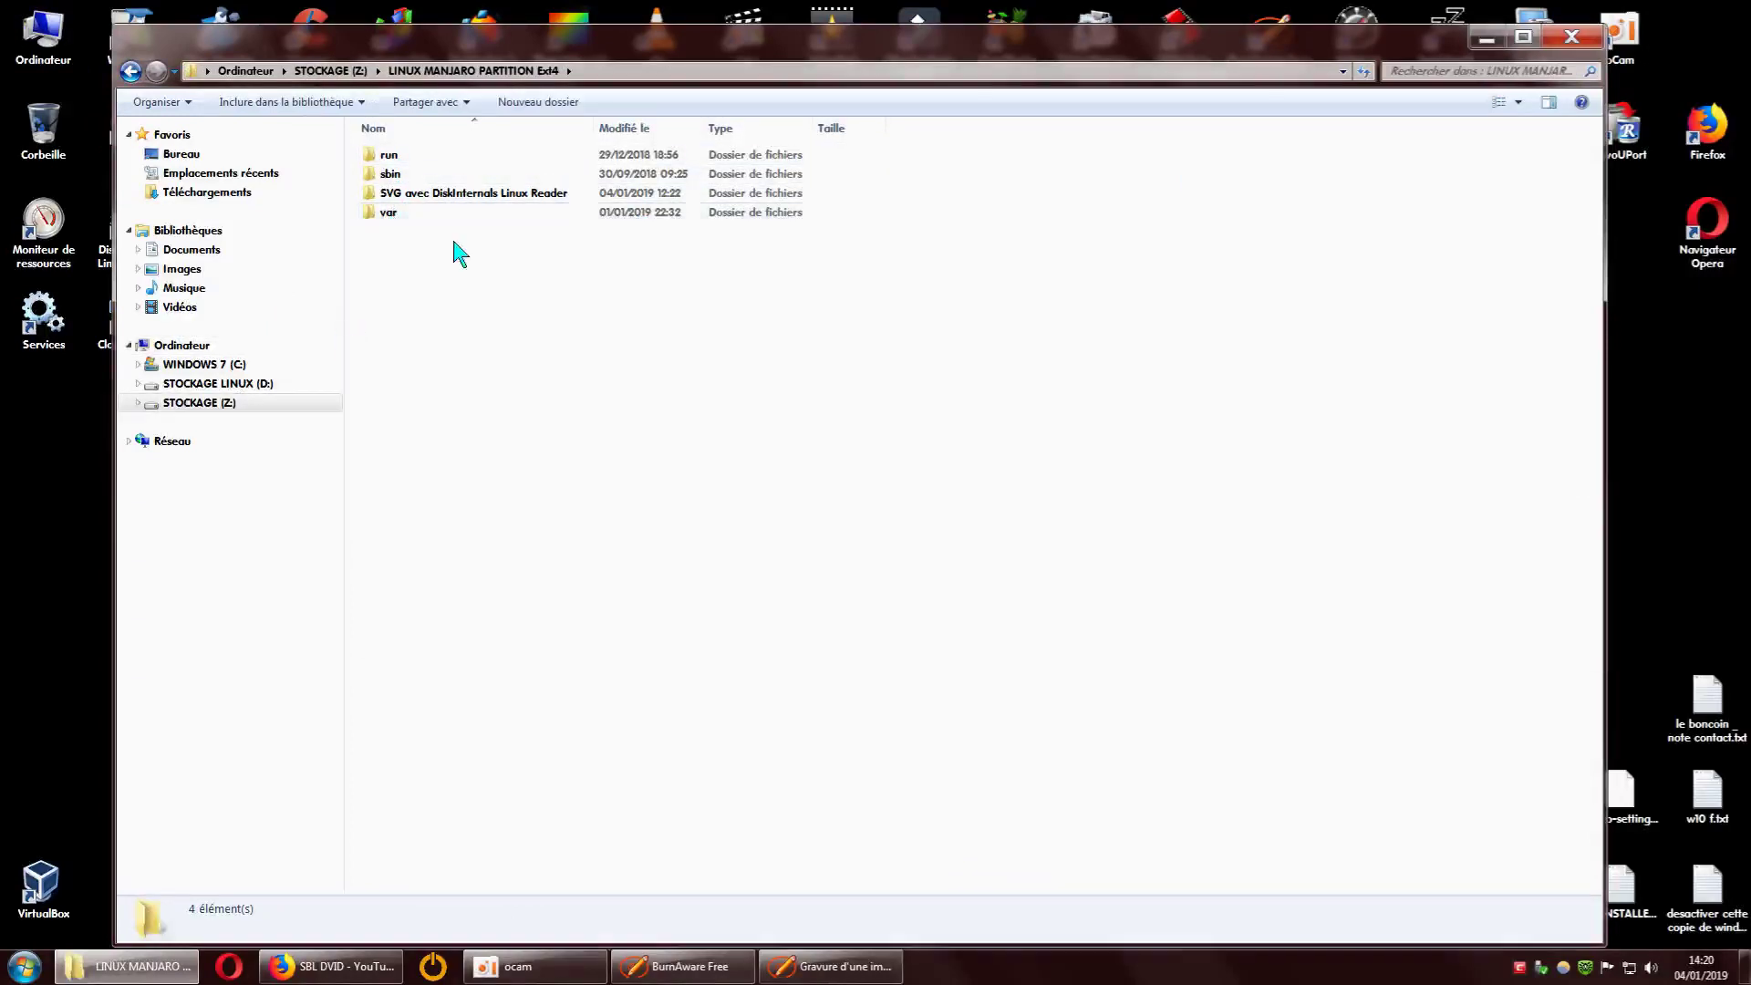
pyautogui.click(1571, 37)
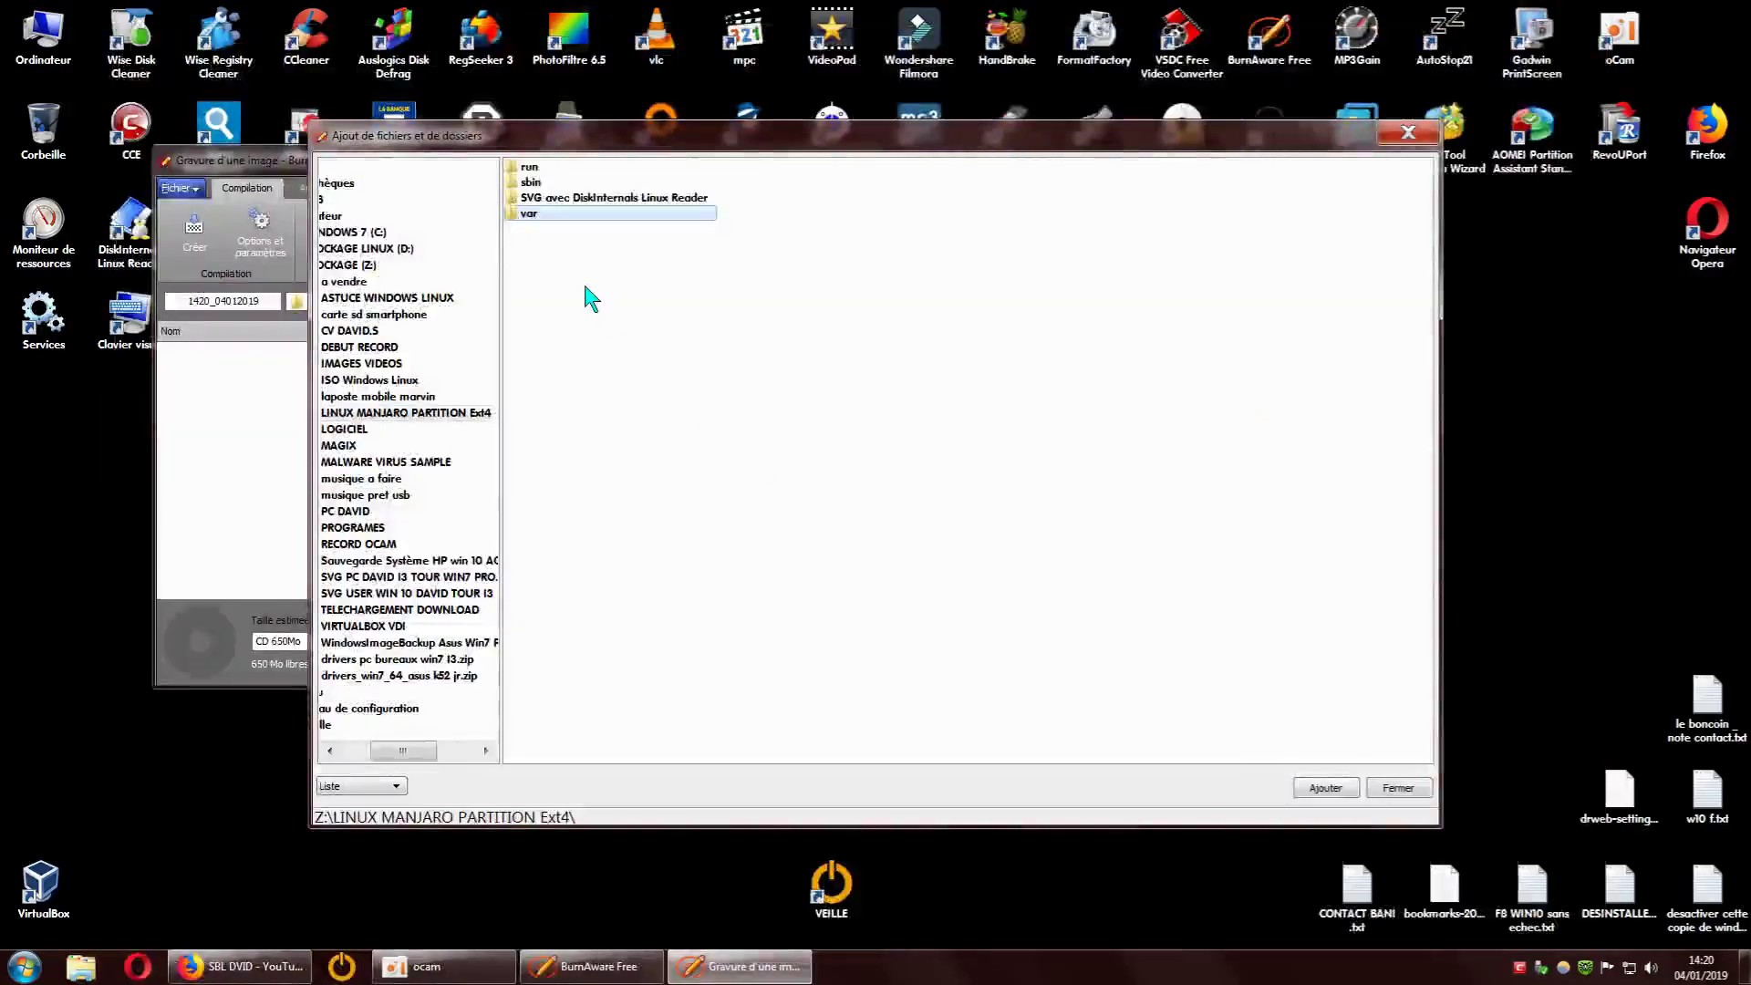
# Add the run, sbin and var folders to the image compilation and finish adding files
pyautogui.click(527, 168)
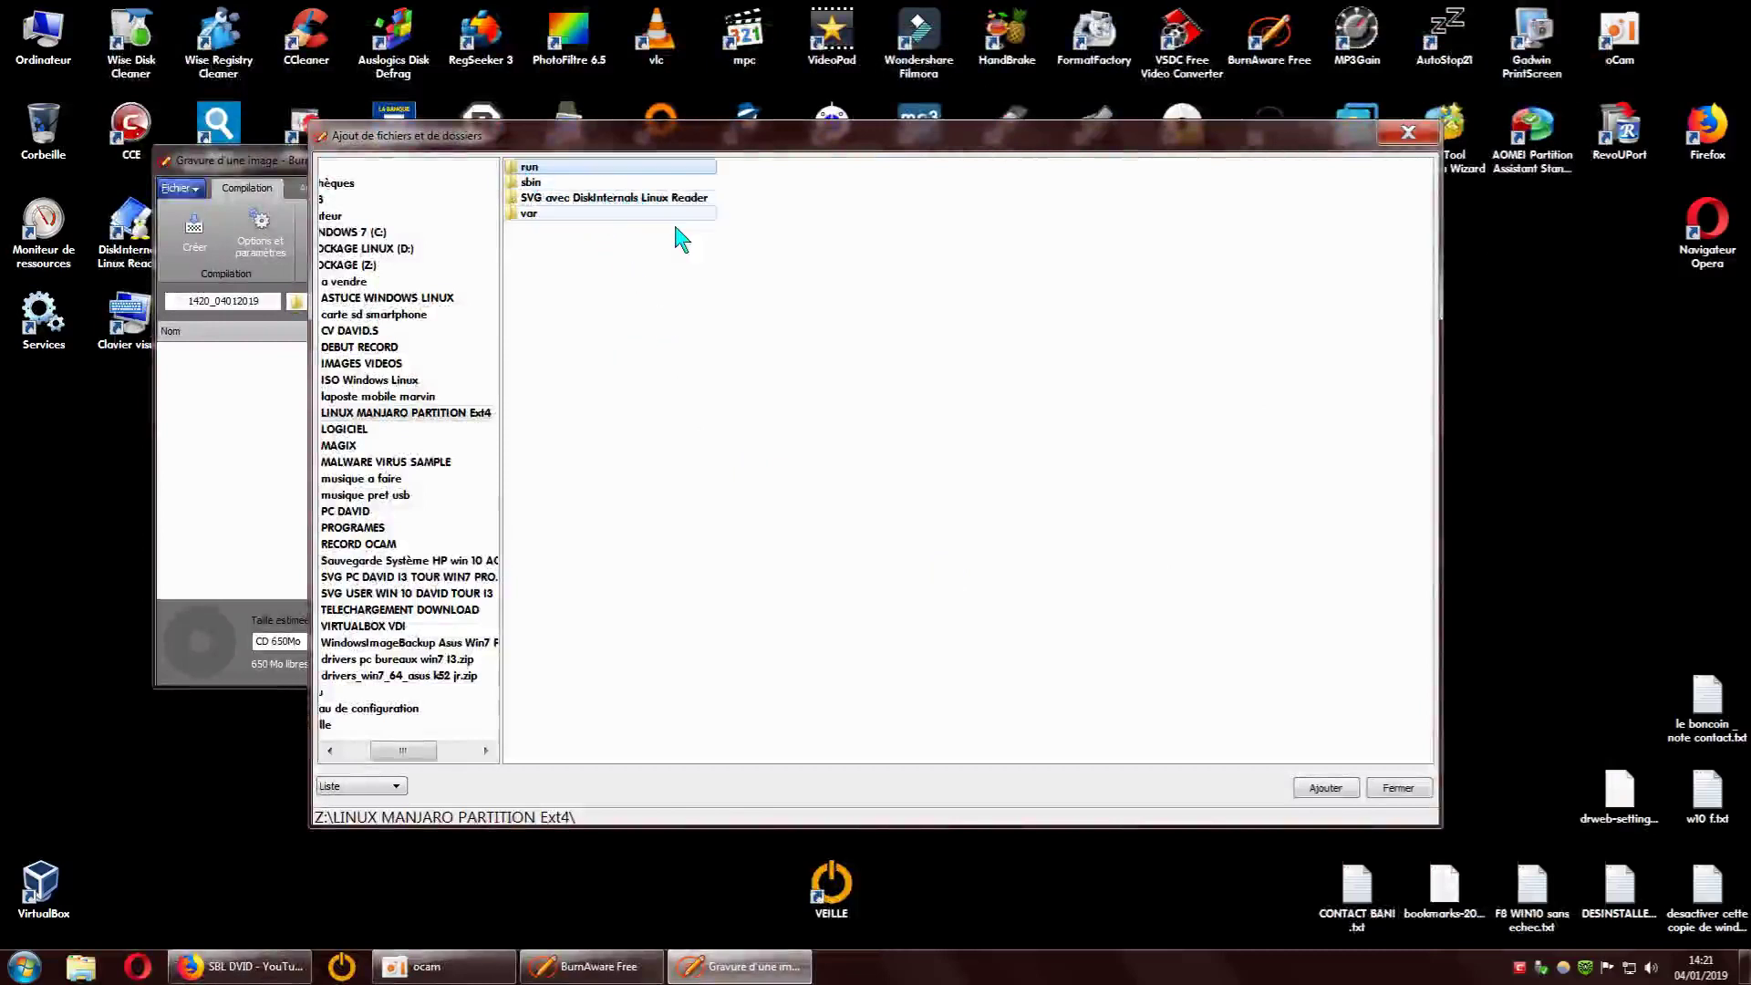
pyautogui.keyDown('ctrl'); pyautogui.click(531, 183); pyautogui.keyUp('ctrl')
pyautogui.keyDown('ctrl'); pyautogui.click(527, 214); pyautogui.keyUp('ctrl')
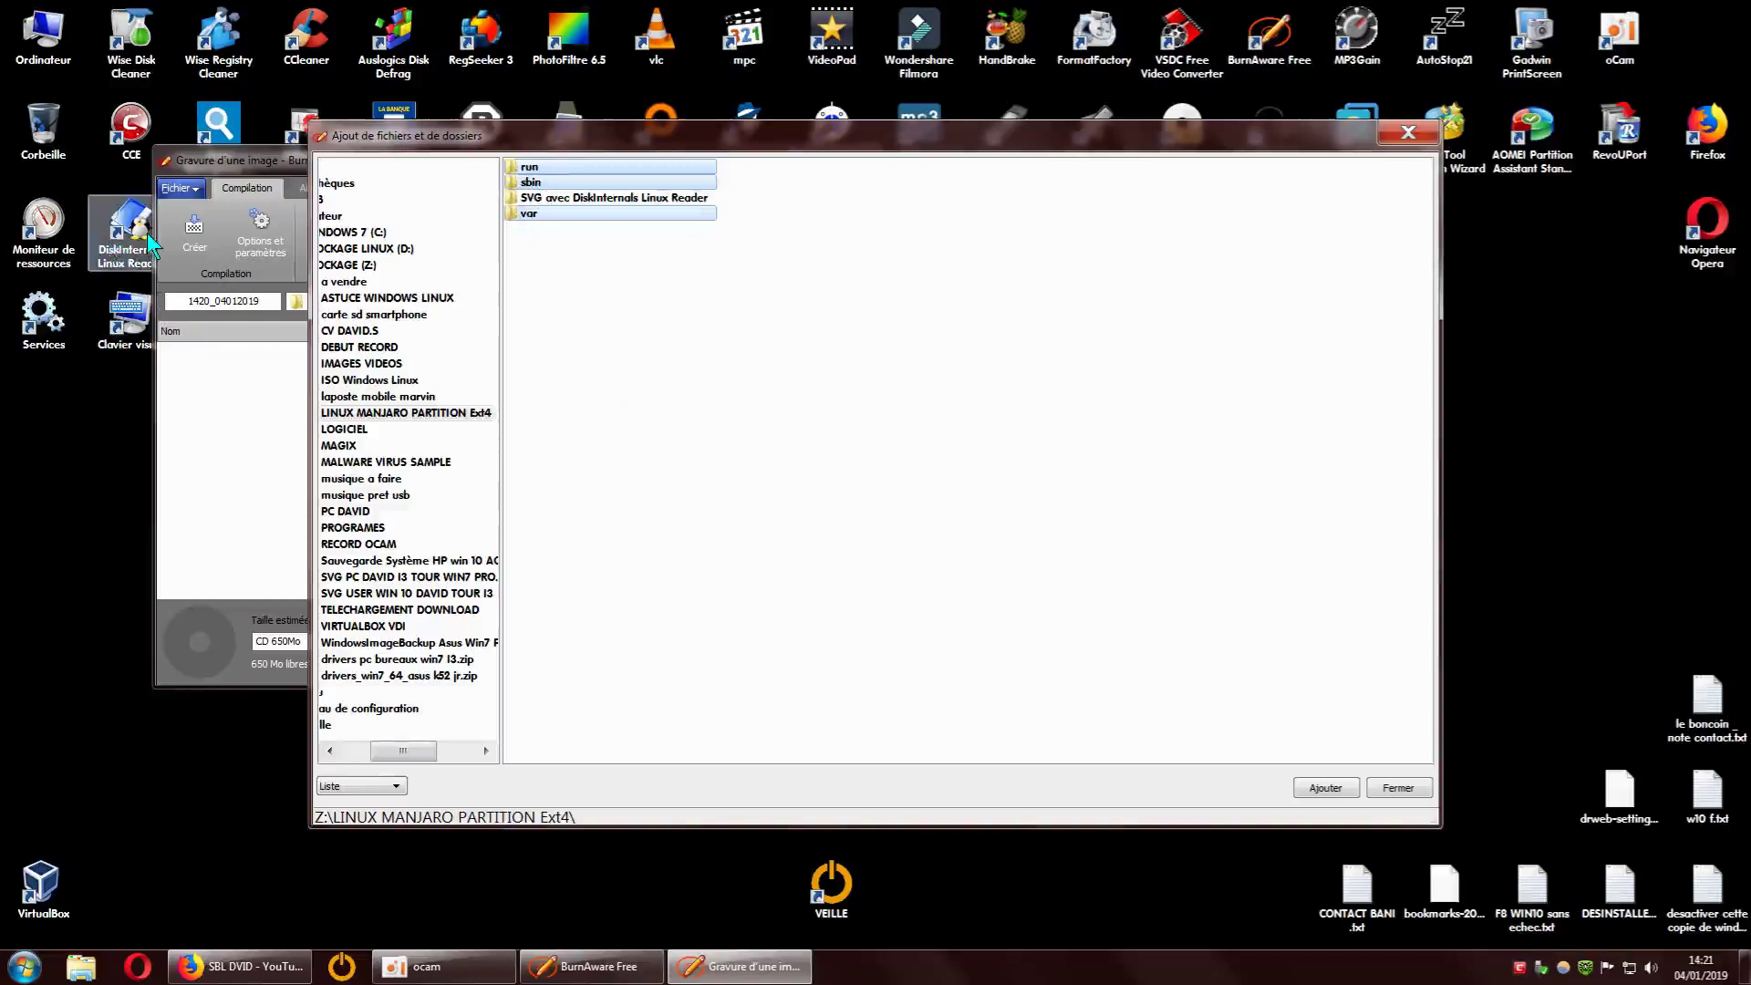
pyautogui.click(1325, 789)
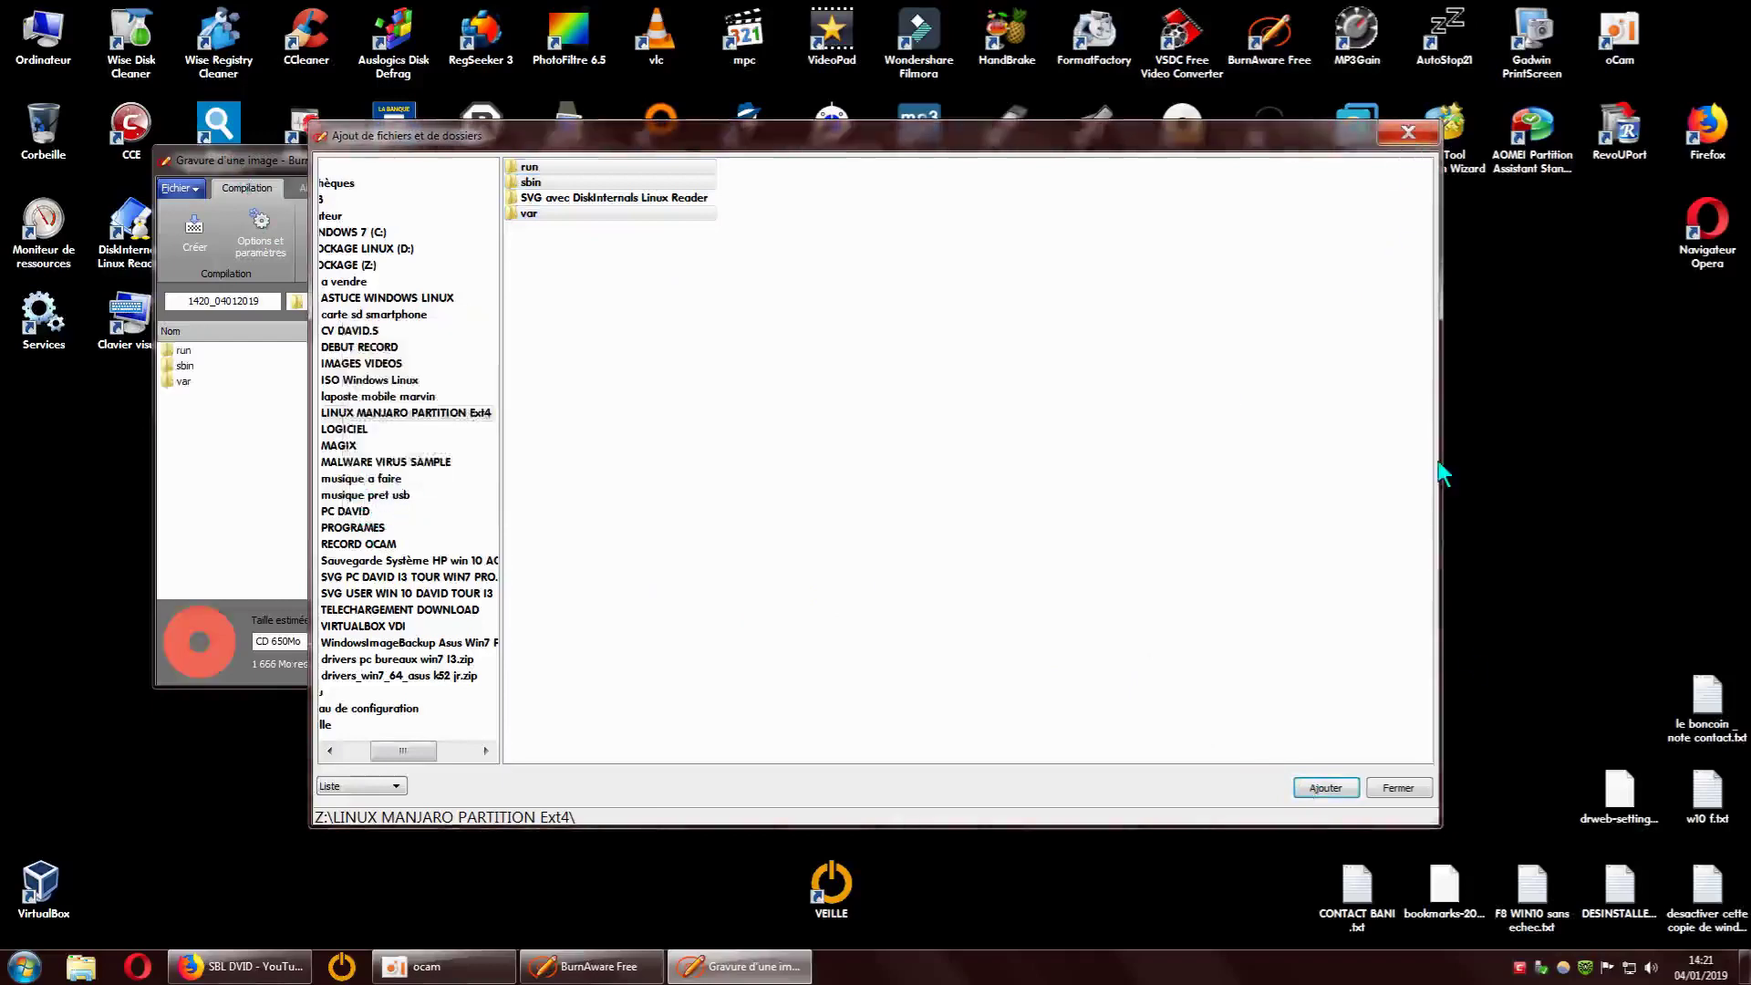
pyautogui.click(1396, 788)
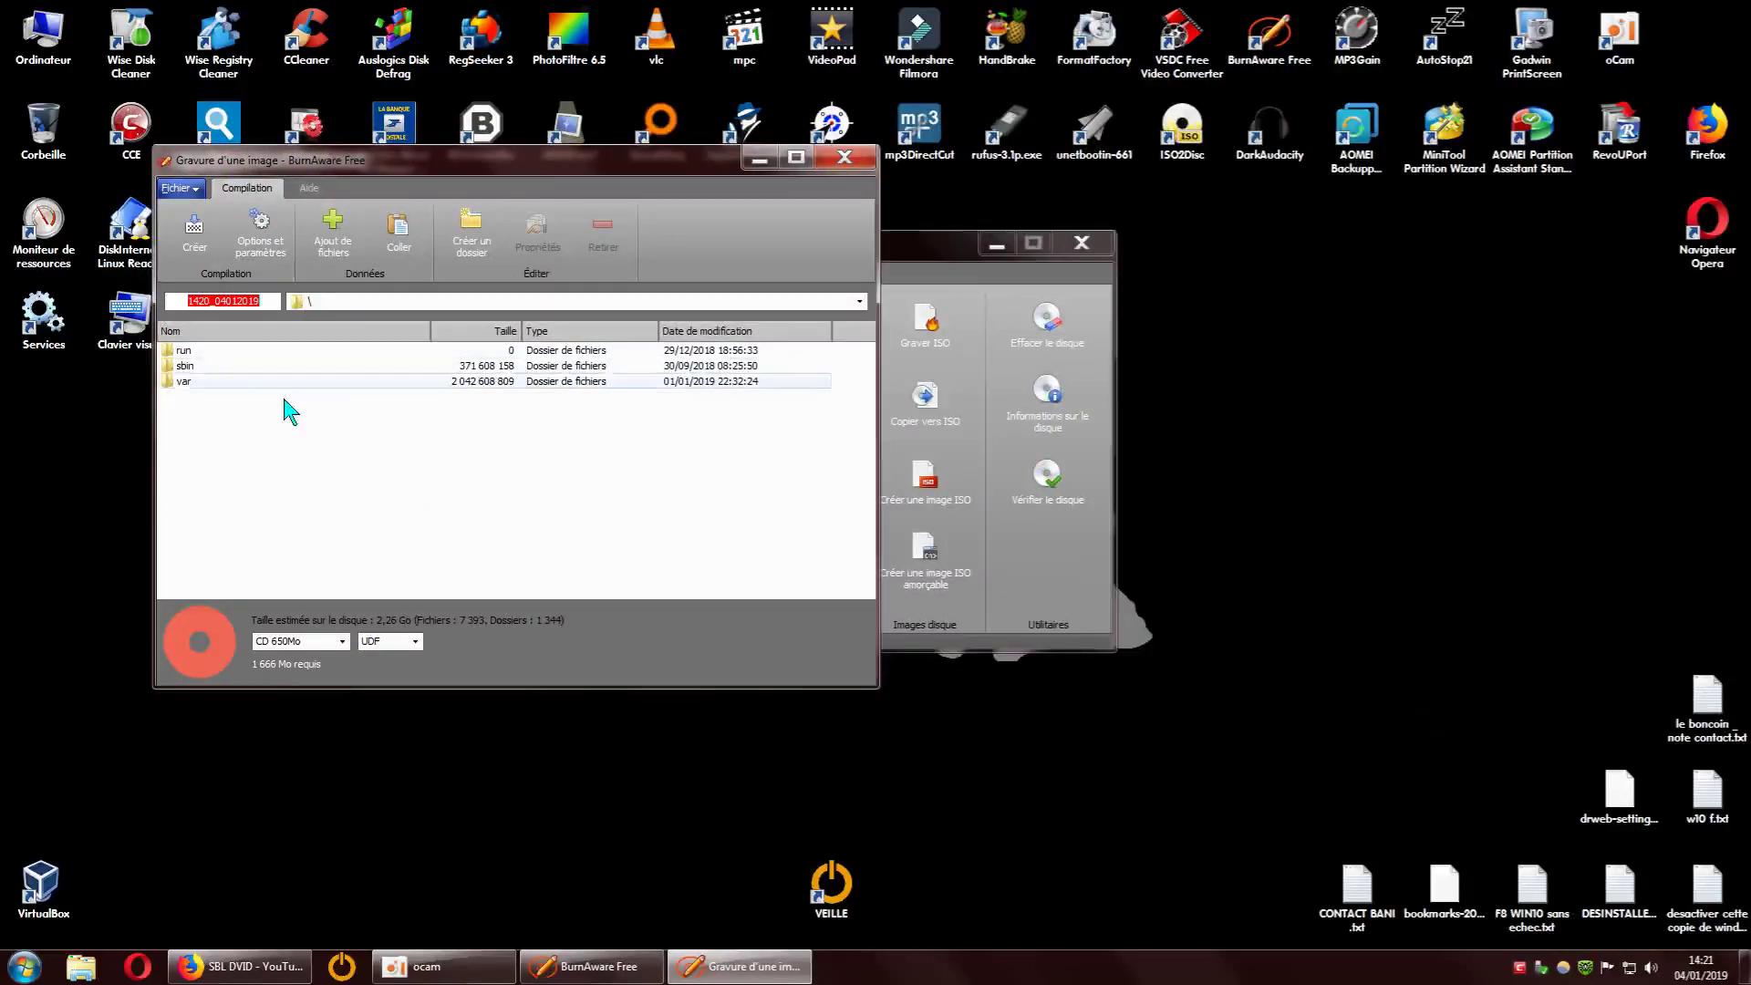
# Reposition the compilation window and check the folder paths available inside the image
pyautogui.moveTo(581, 153); pyautogui.dragTo(772, 136)
pyautogui.moveTo(941, 109); pyautogui.dragTo(940, 100)
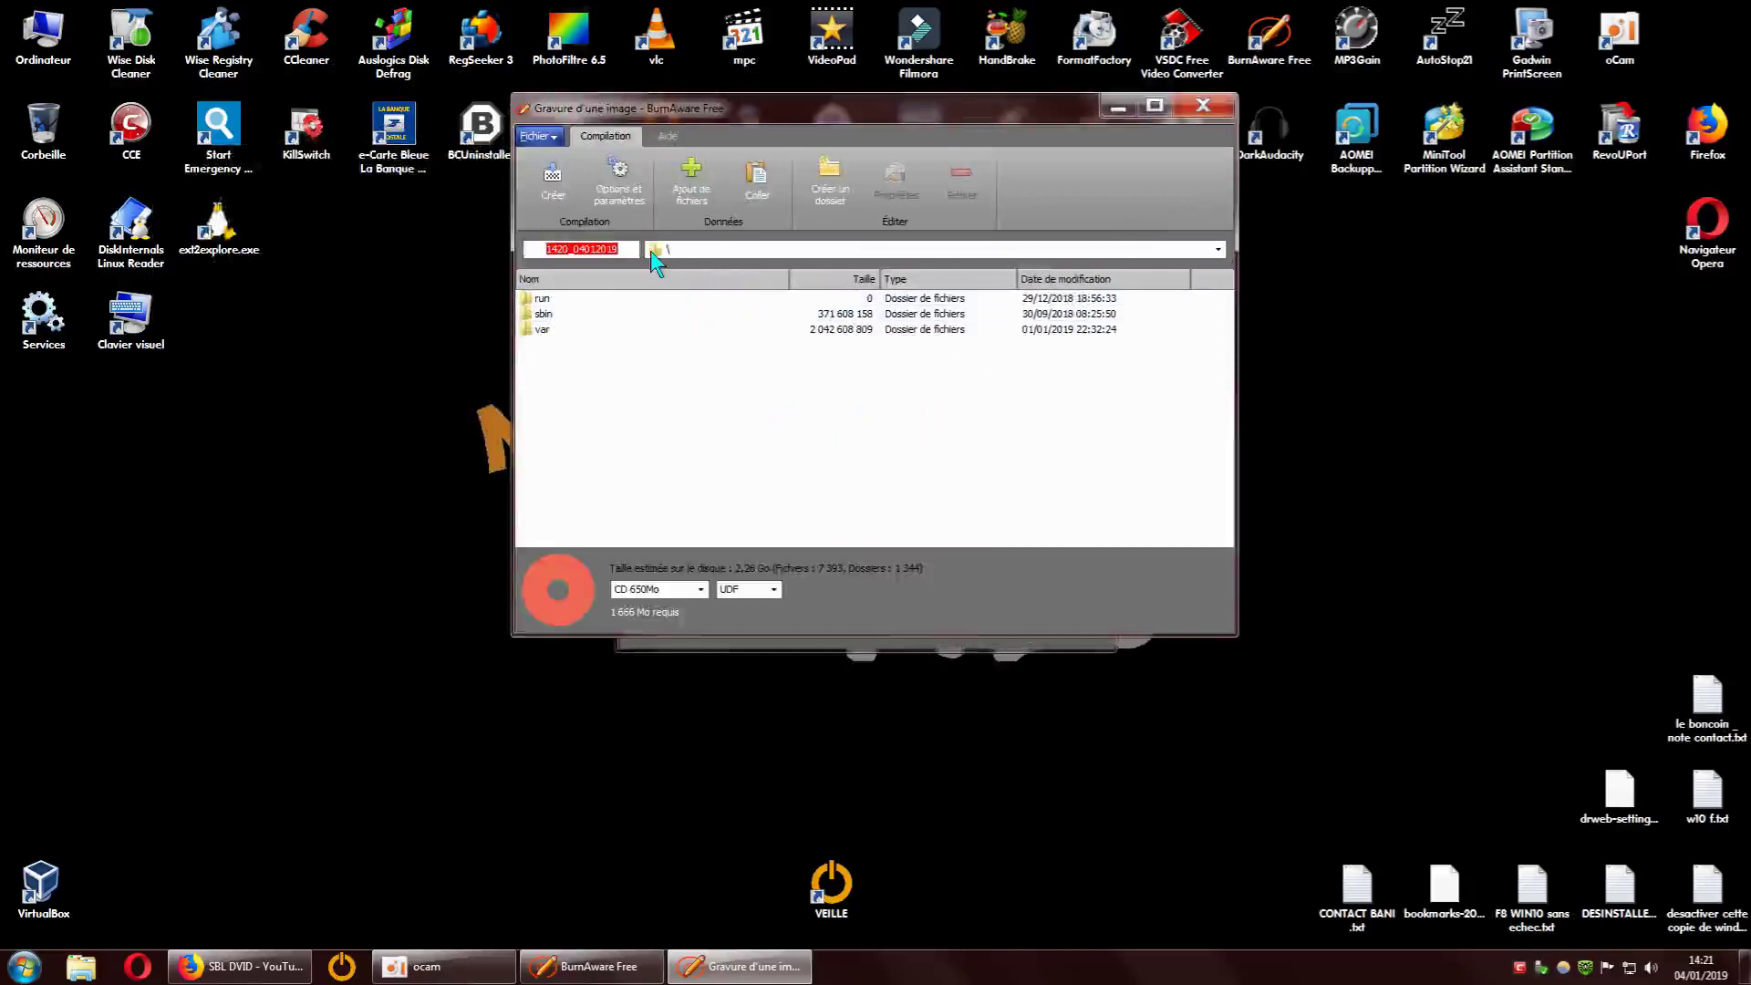
pyautogui.click(1220, 252)
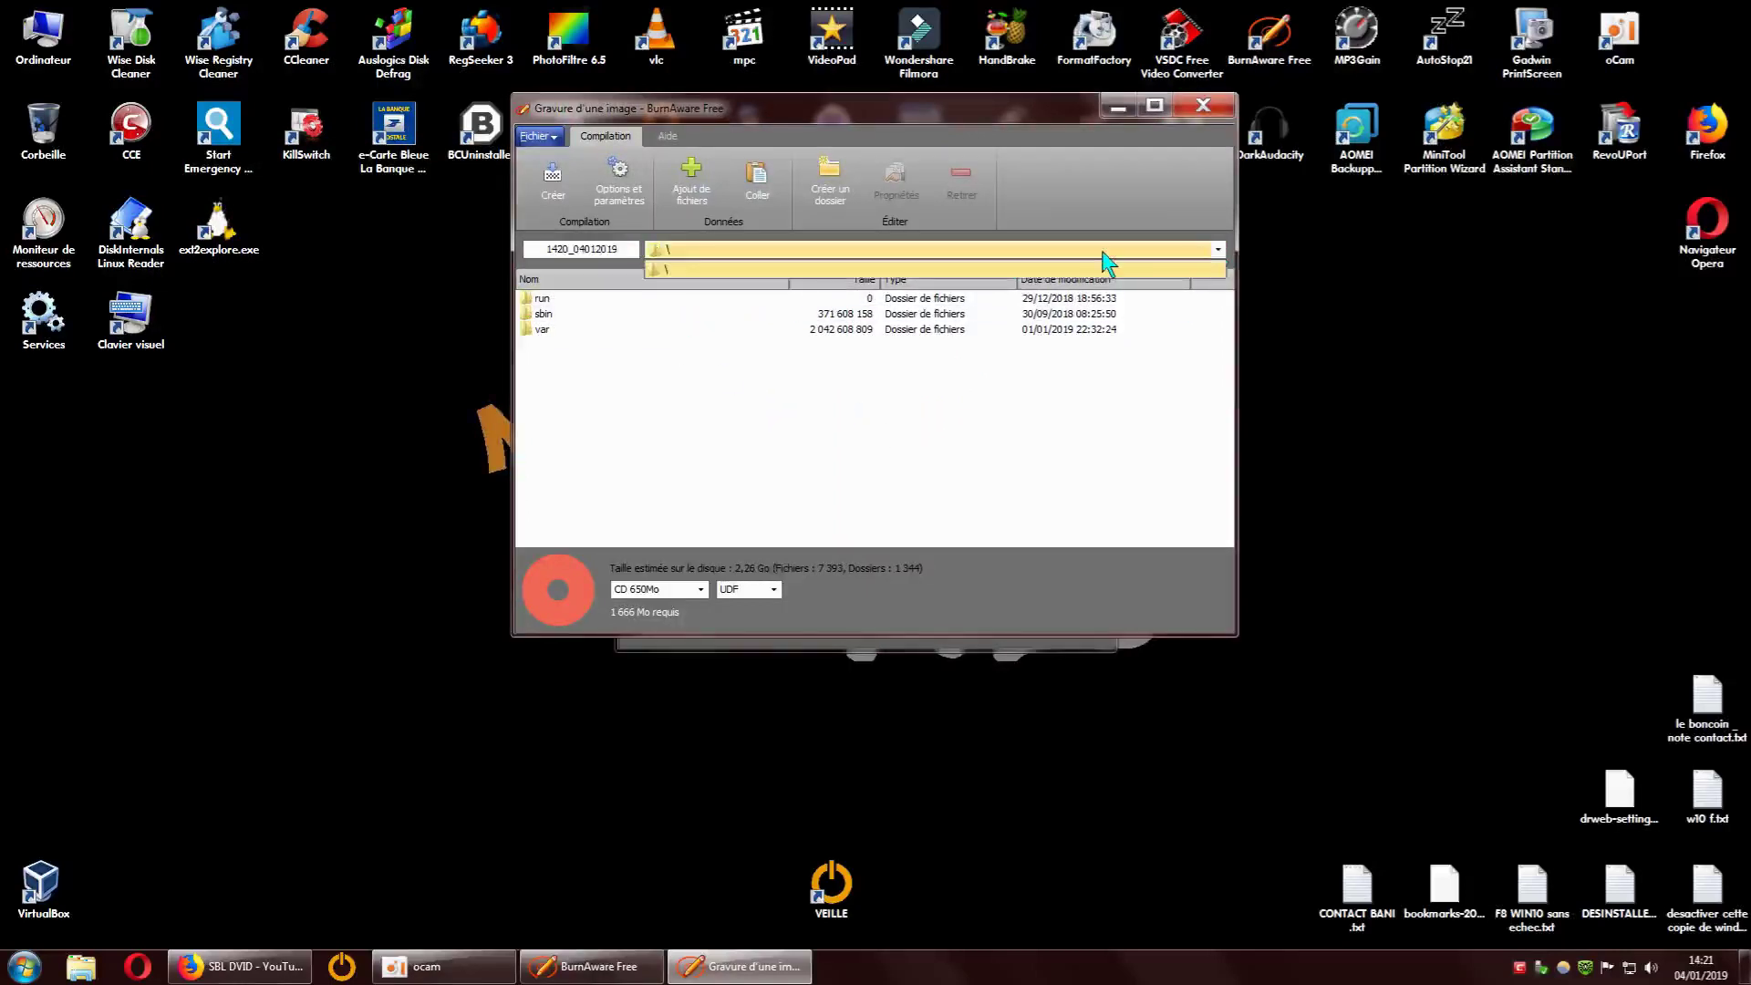
pyautogui.click(666, 429)
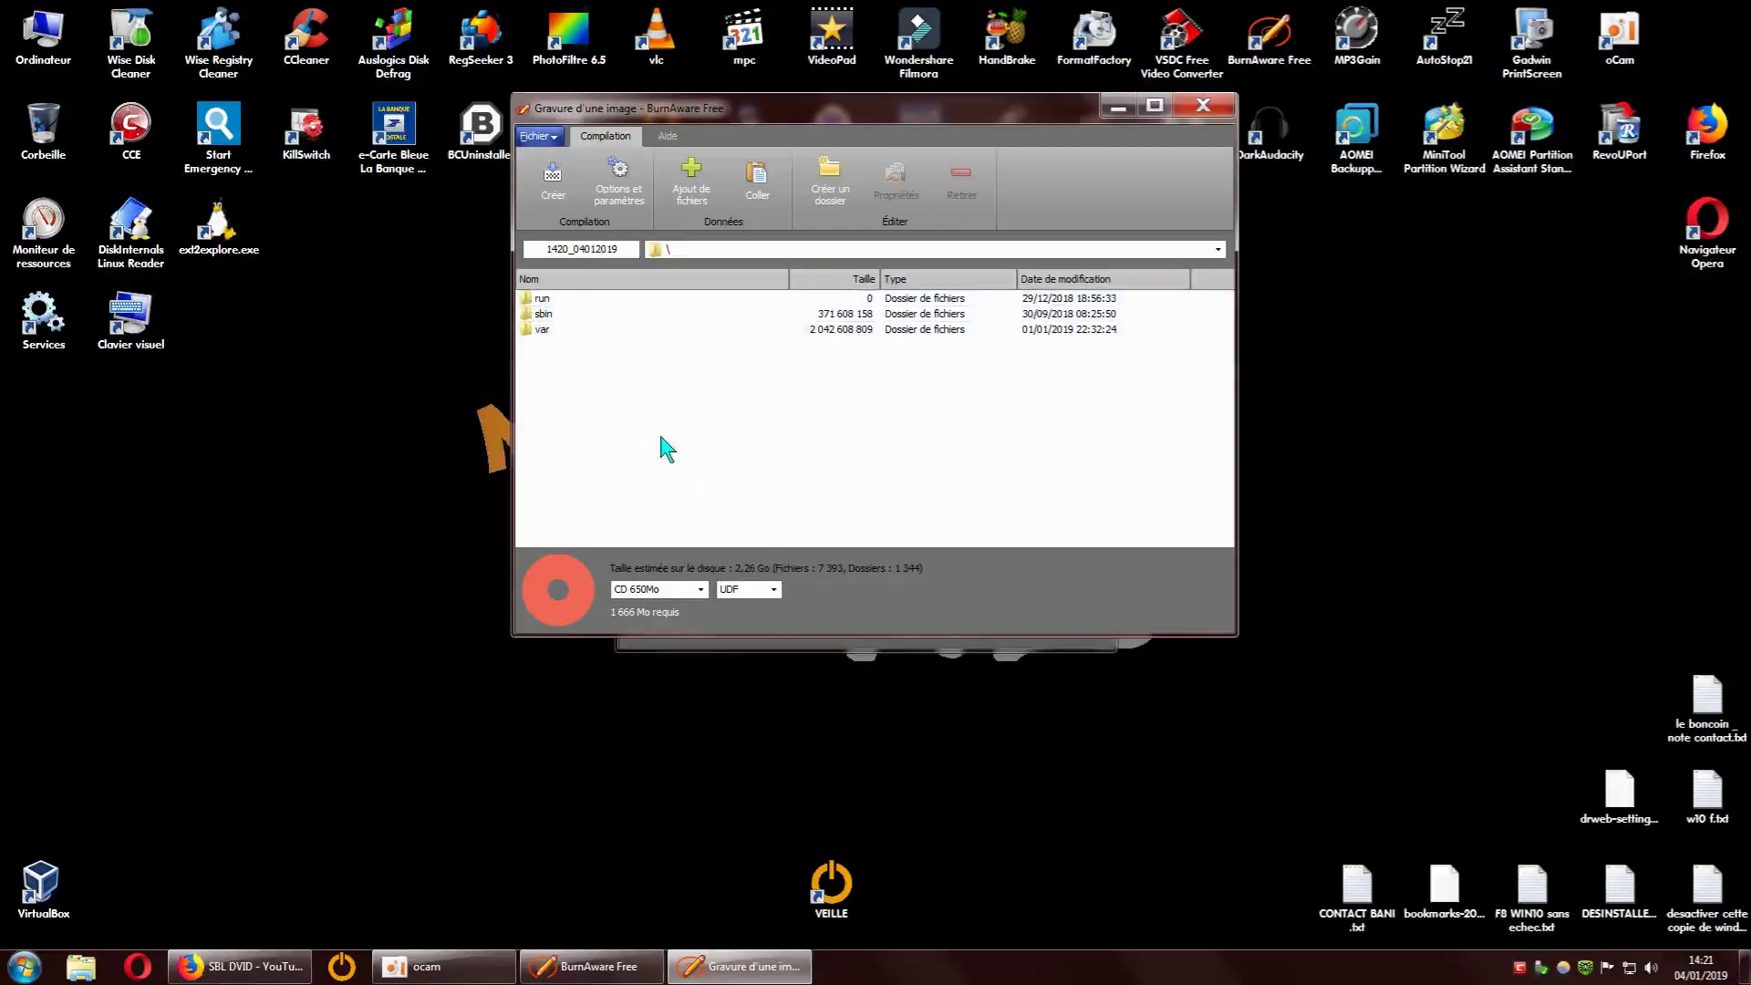
# Create the image and save it to the desktop (Bureau) as the ISO file "linux manjaro perso"
pyautogui.click(553, 187)
pyautogui.moveTo(840, 146); pyautogui.dragTo(578, 66)
pyautogui.moveTo(1126, 534); pyautogui.dragTo(1158, 701)
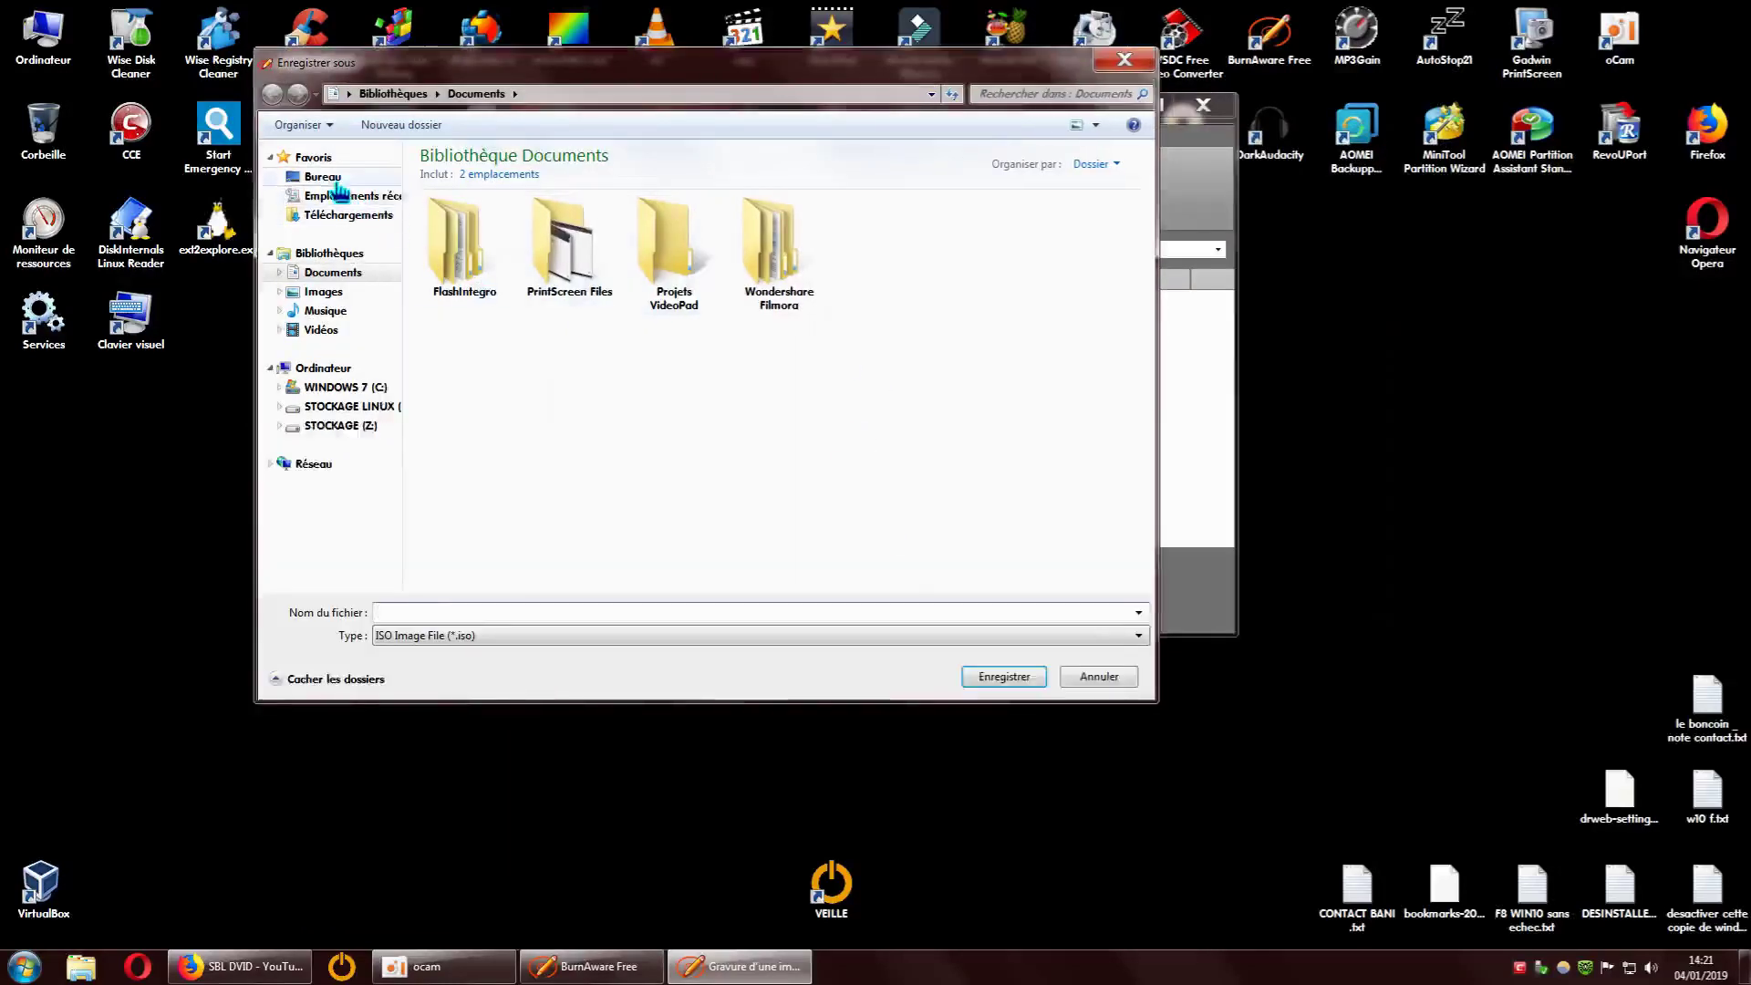
pyautogui.click(323, 177)
pyautogui.click(532, 615)
pyautogui.write('linux manjaro')
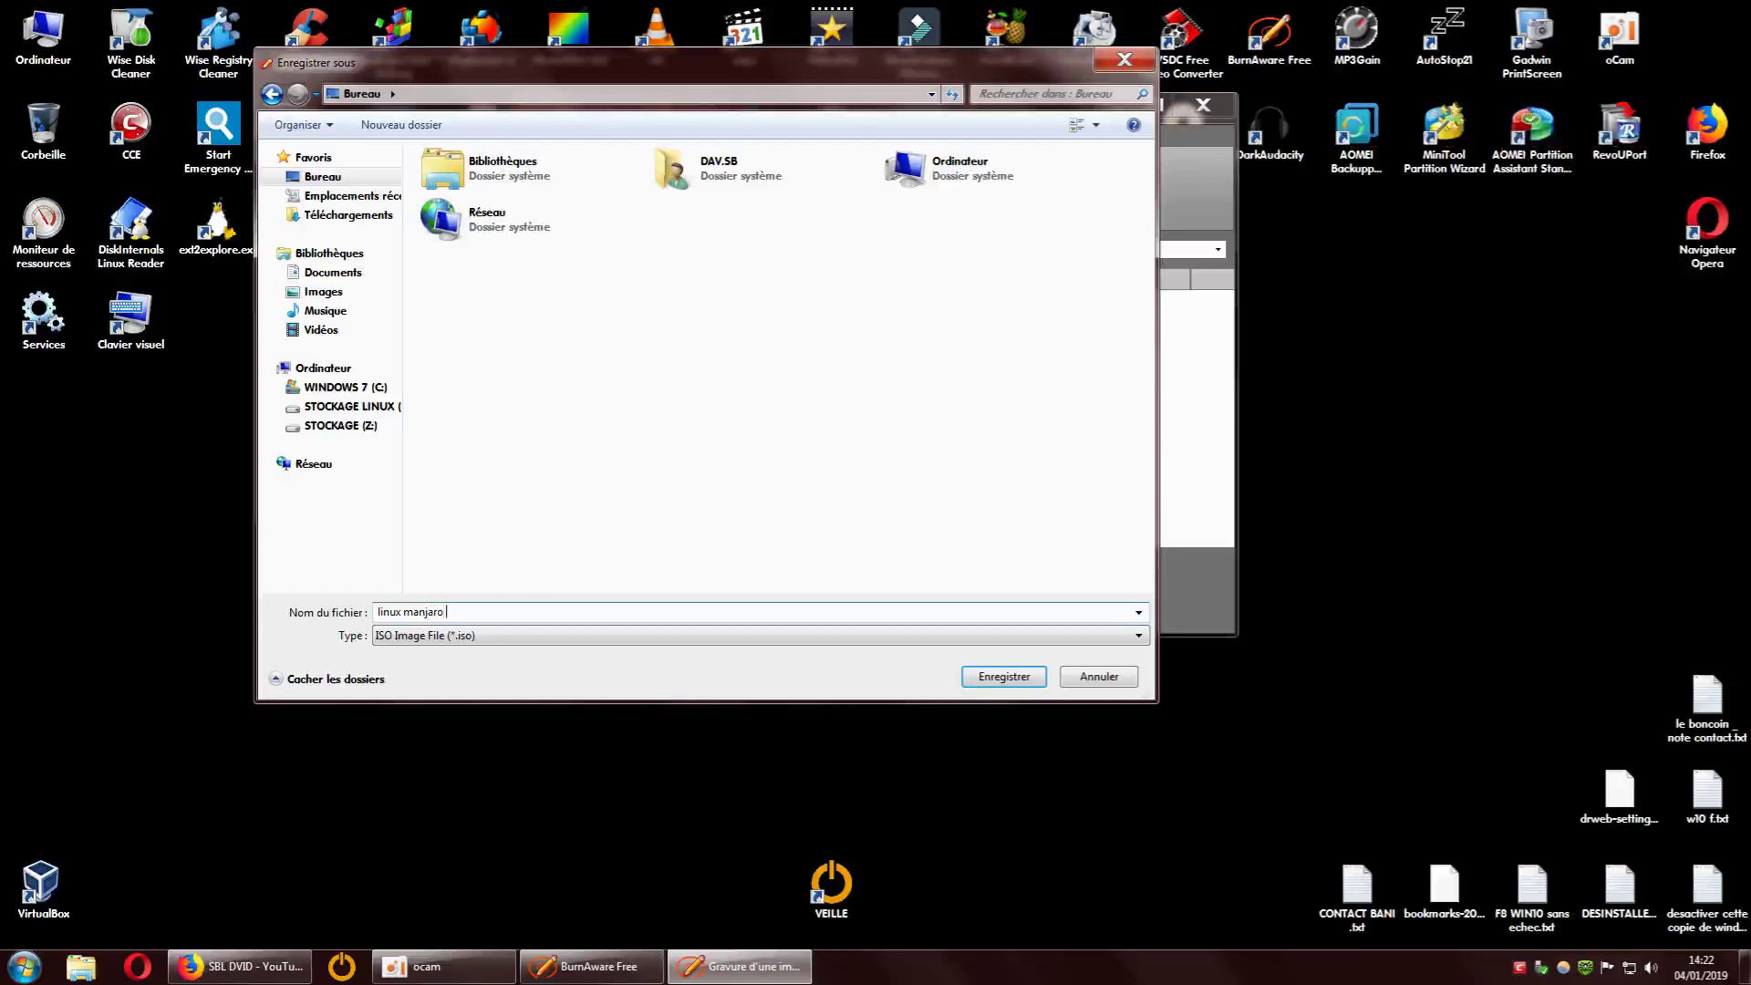
pyautogui.write('perso')
pyautogui.click(988, 676)
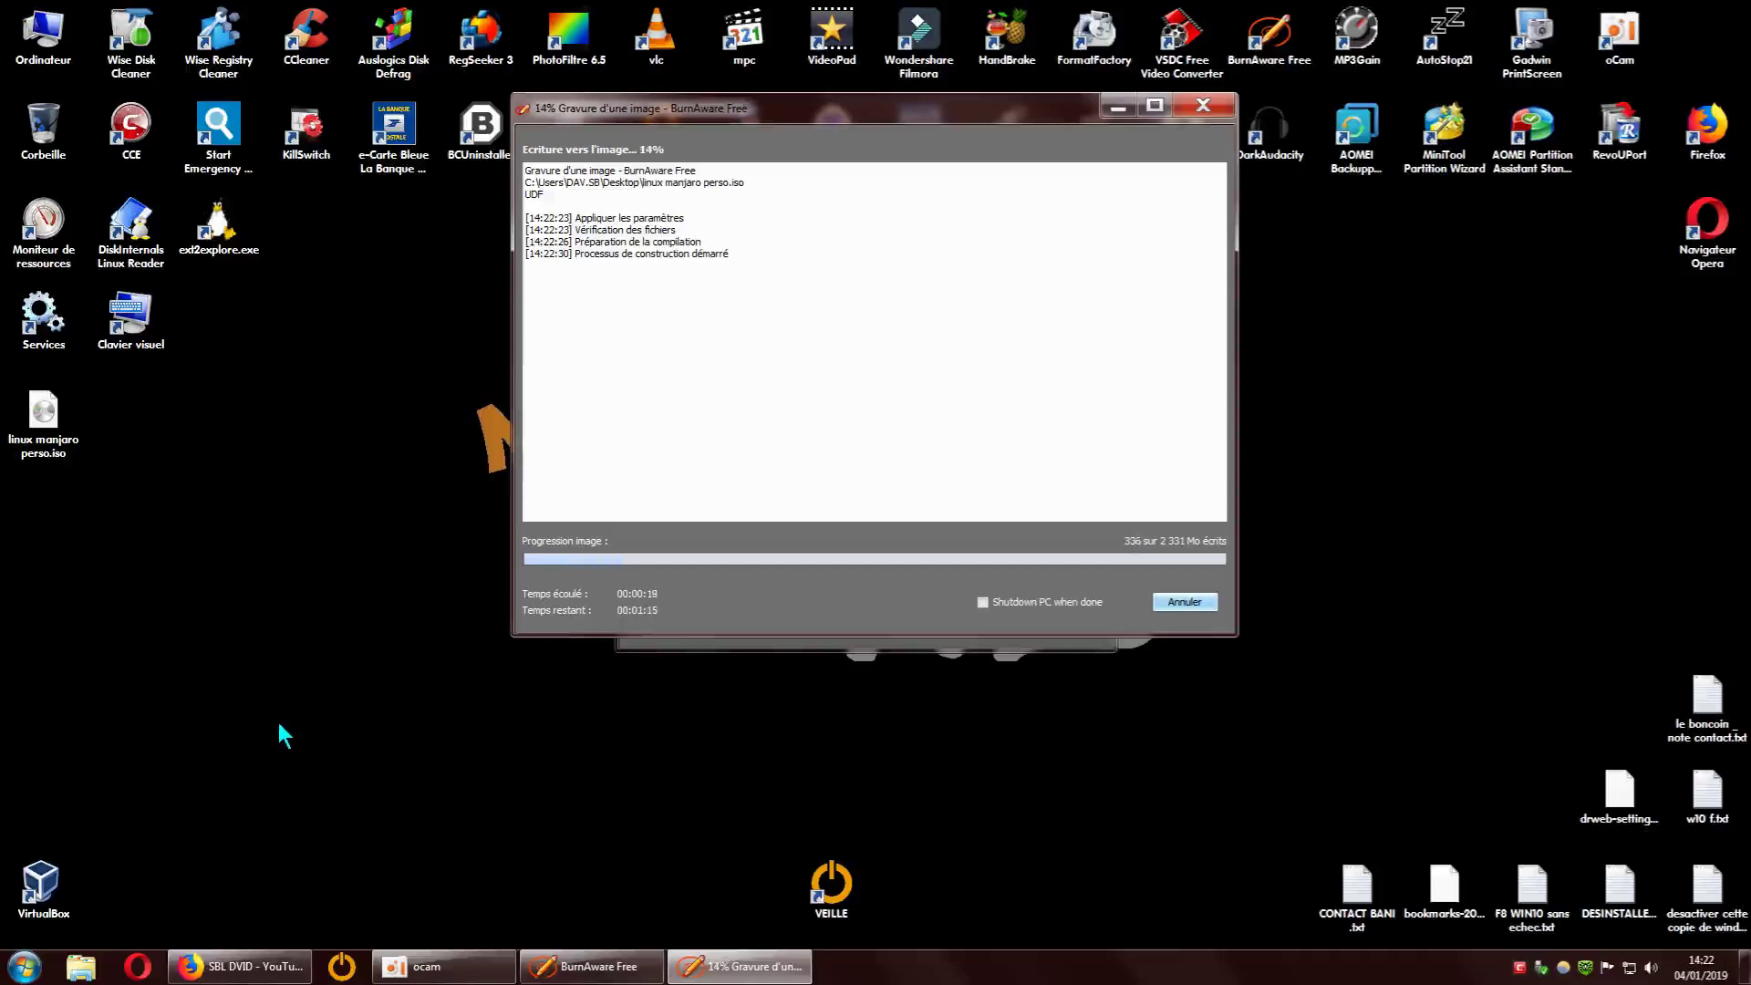
# Dismiss the finished image report and close the compilation, BurnAware Free and Rufus
pyautogui.moveTo(1038, 115); pyautogui.dragTo(903, 383)
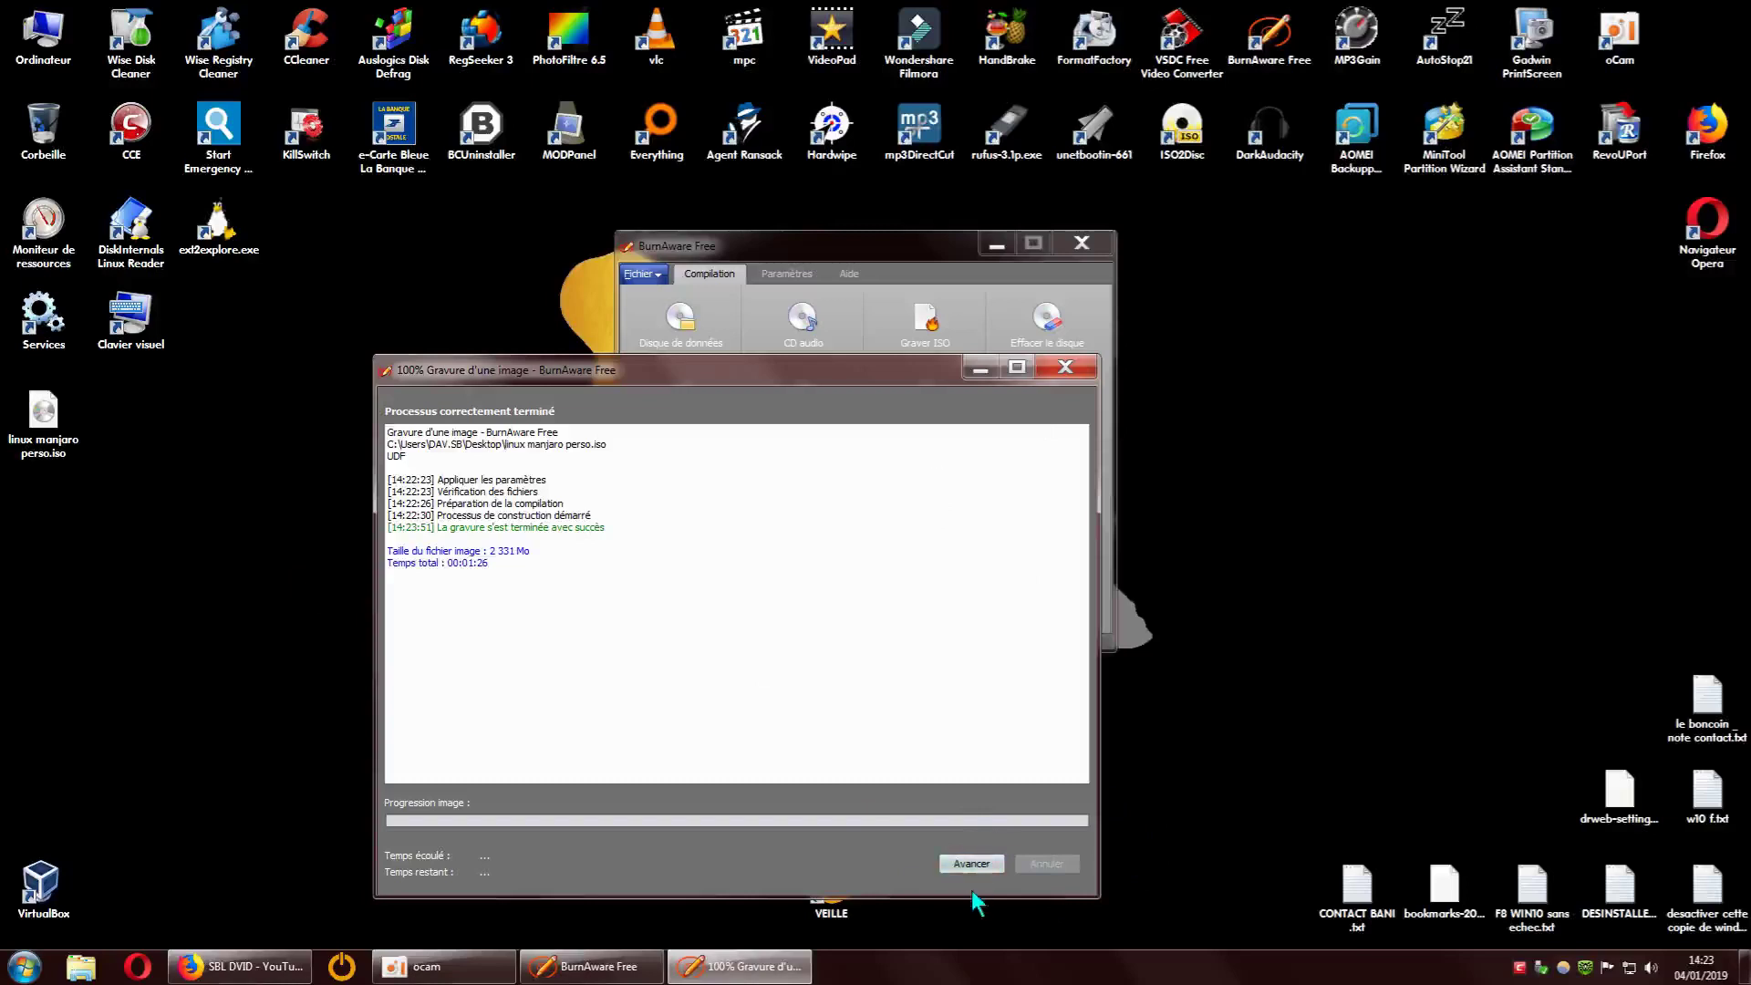
pyautogui.click(972, 864)
pyautogui.click(1066, 368)
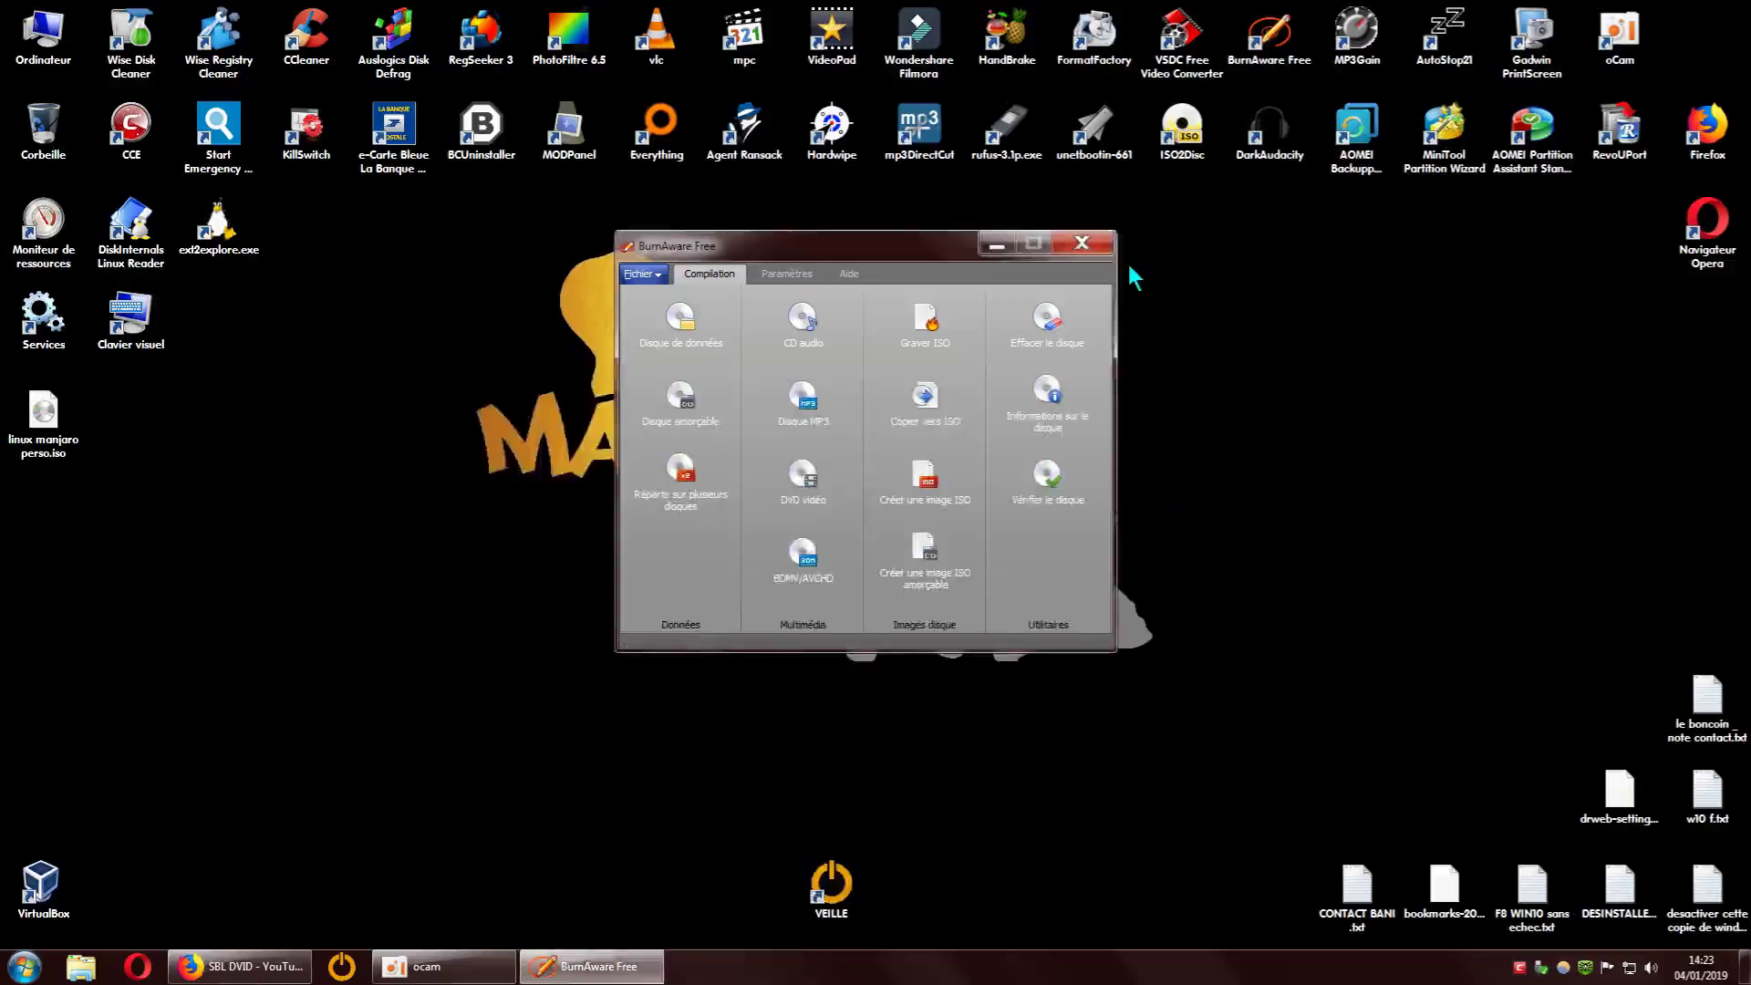
pyautogui.click(1087, 245)
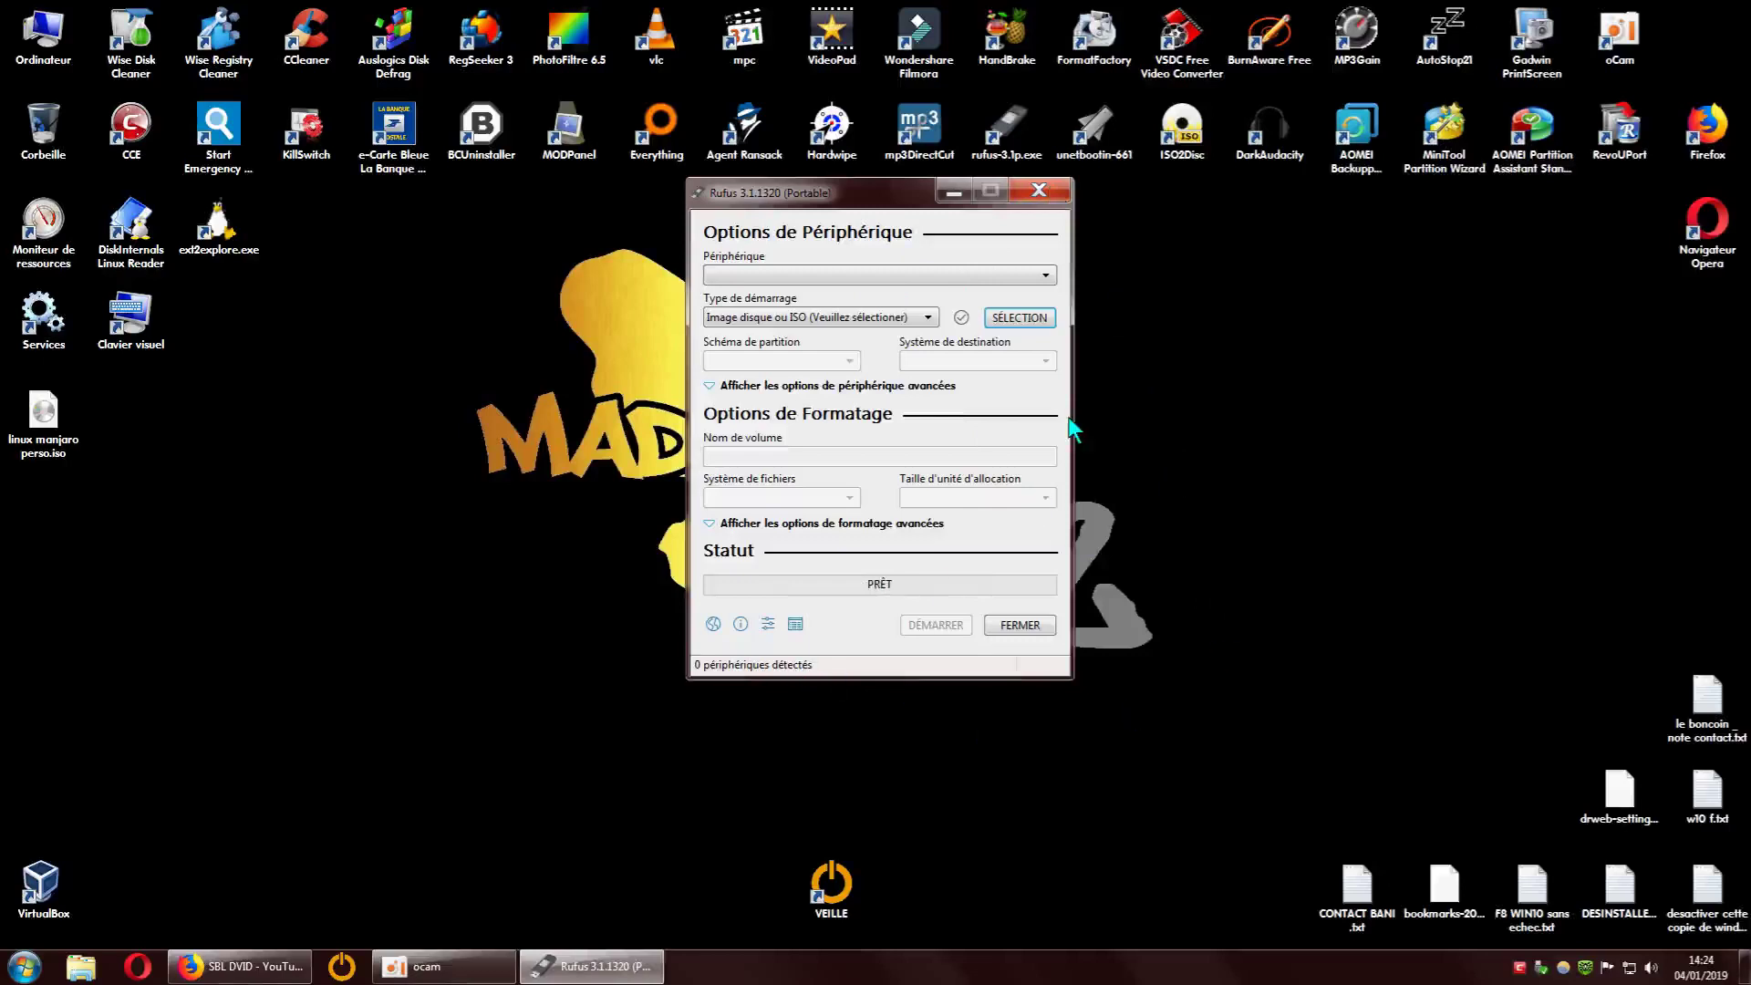
pyautogui.click(1037, 194)
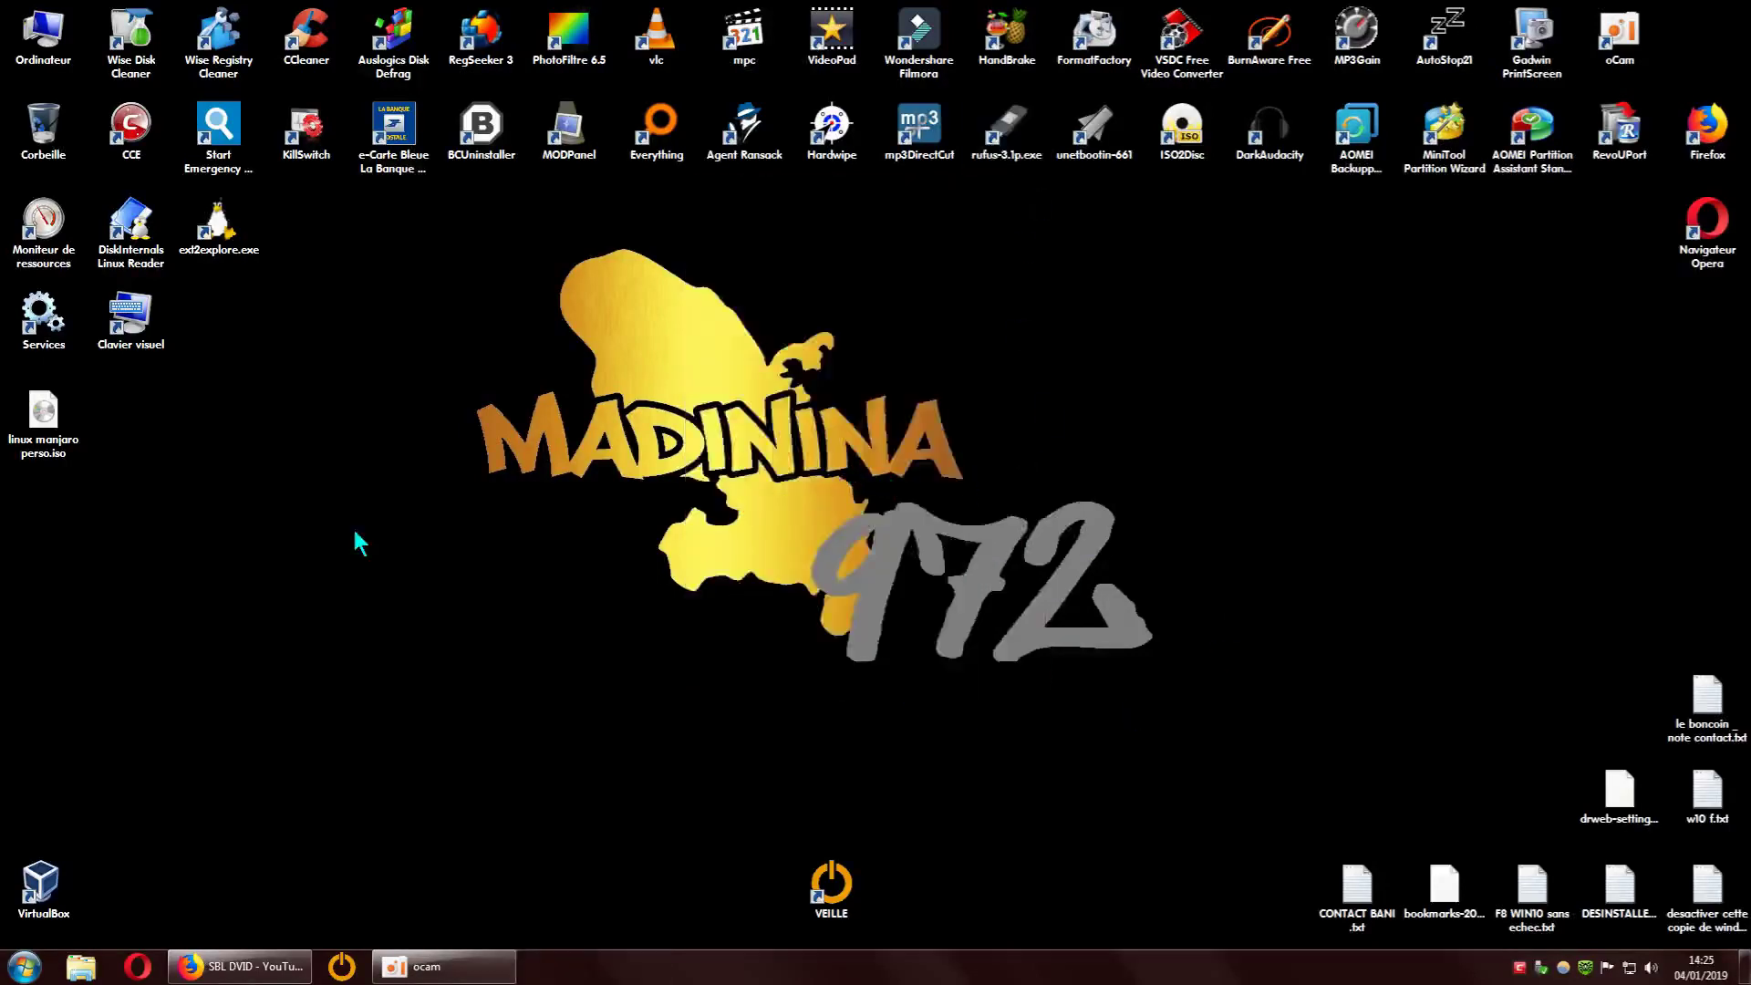
# Delete linux manjaro perso.iso from the desktop and empty the recycle bin
pyautogui.rightClick(57, 431)
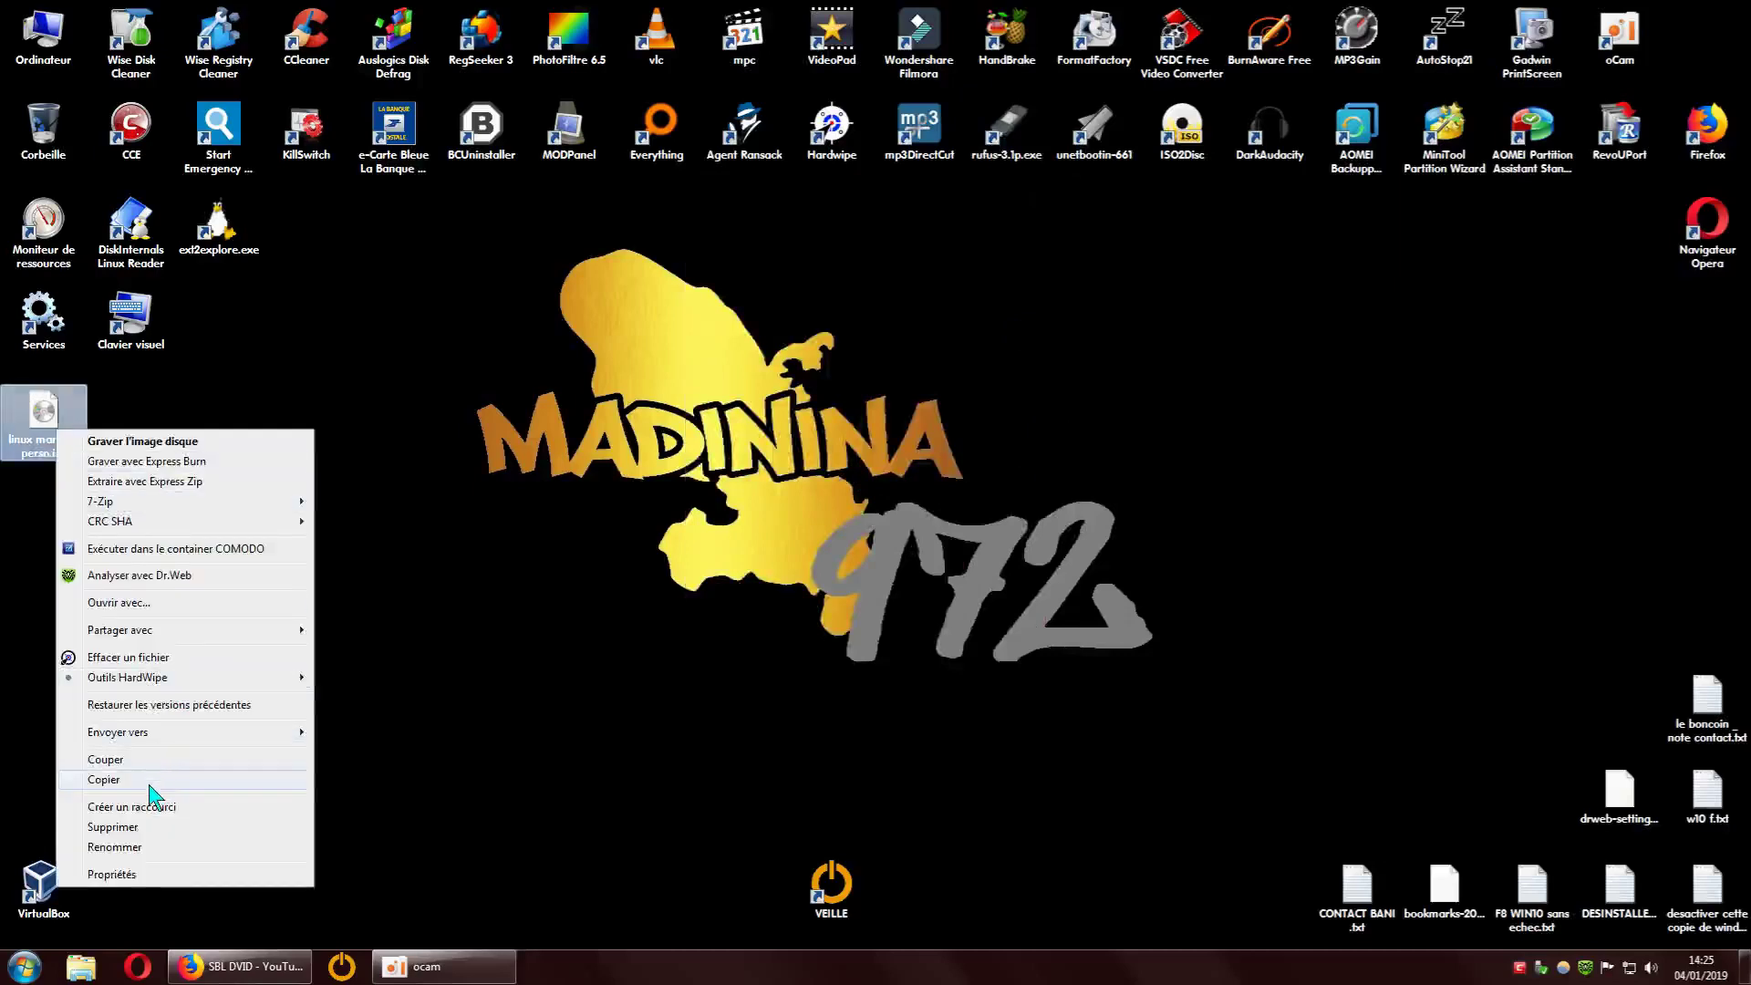
pyautogui.click(143, 827)
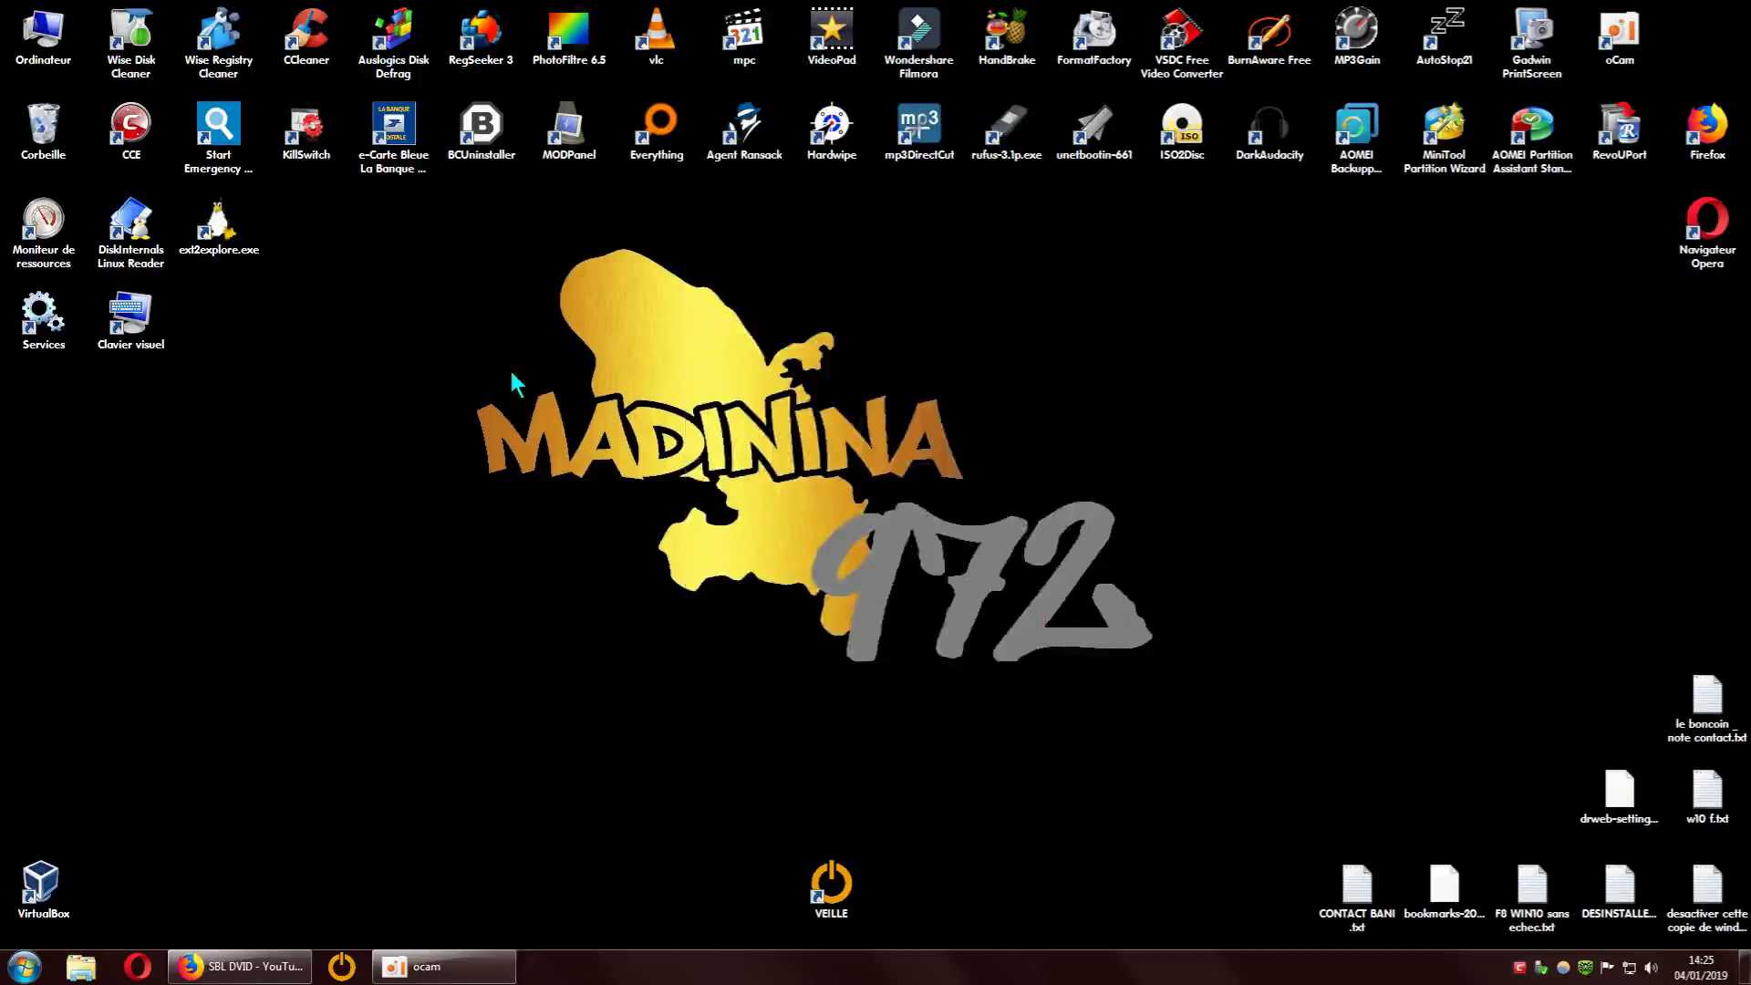
pyautogui.rightClick(40, 129)
pyautogui.click(110, 157)
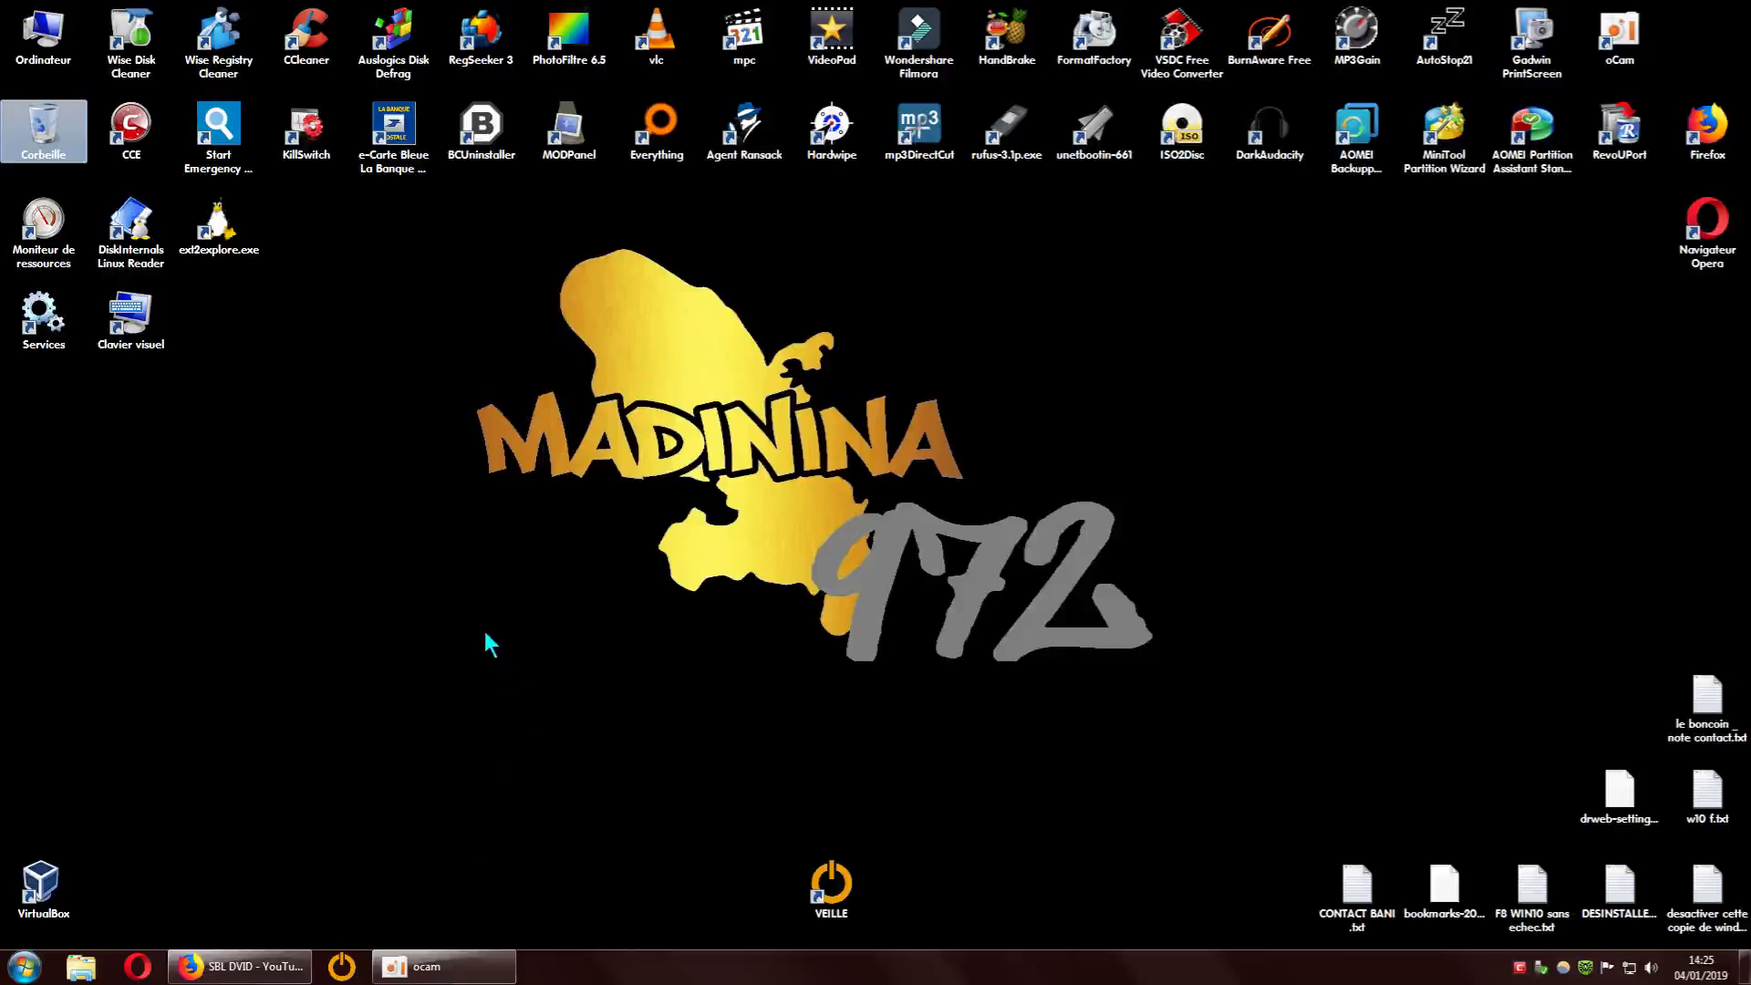
pyautogui.click(596, 613)
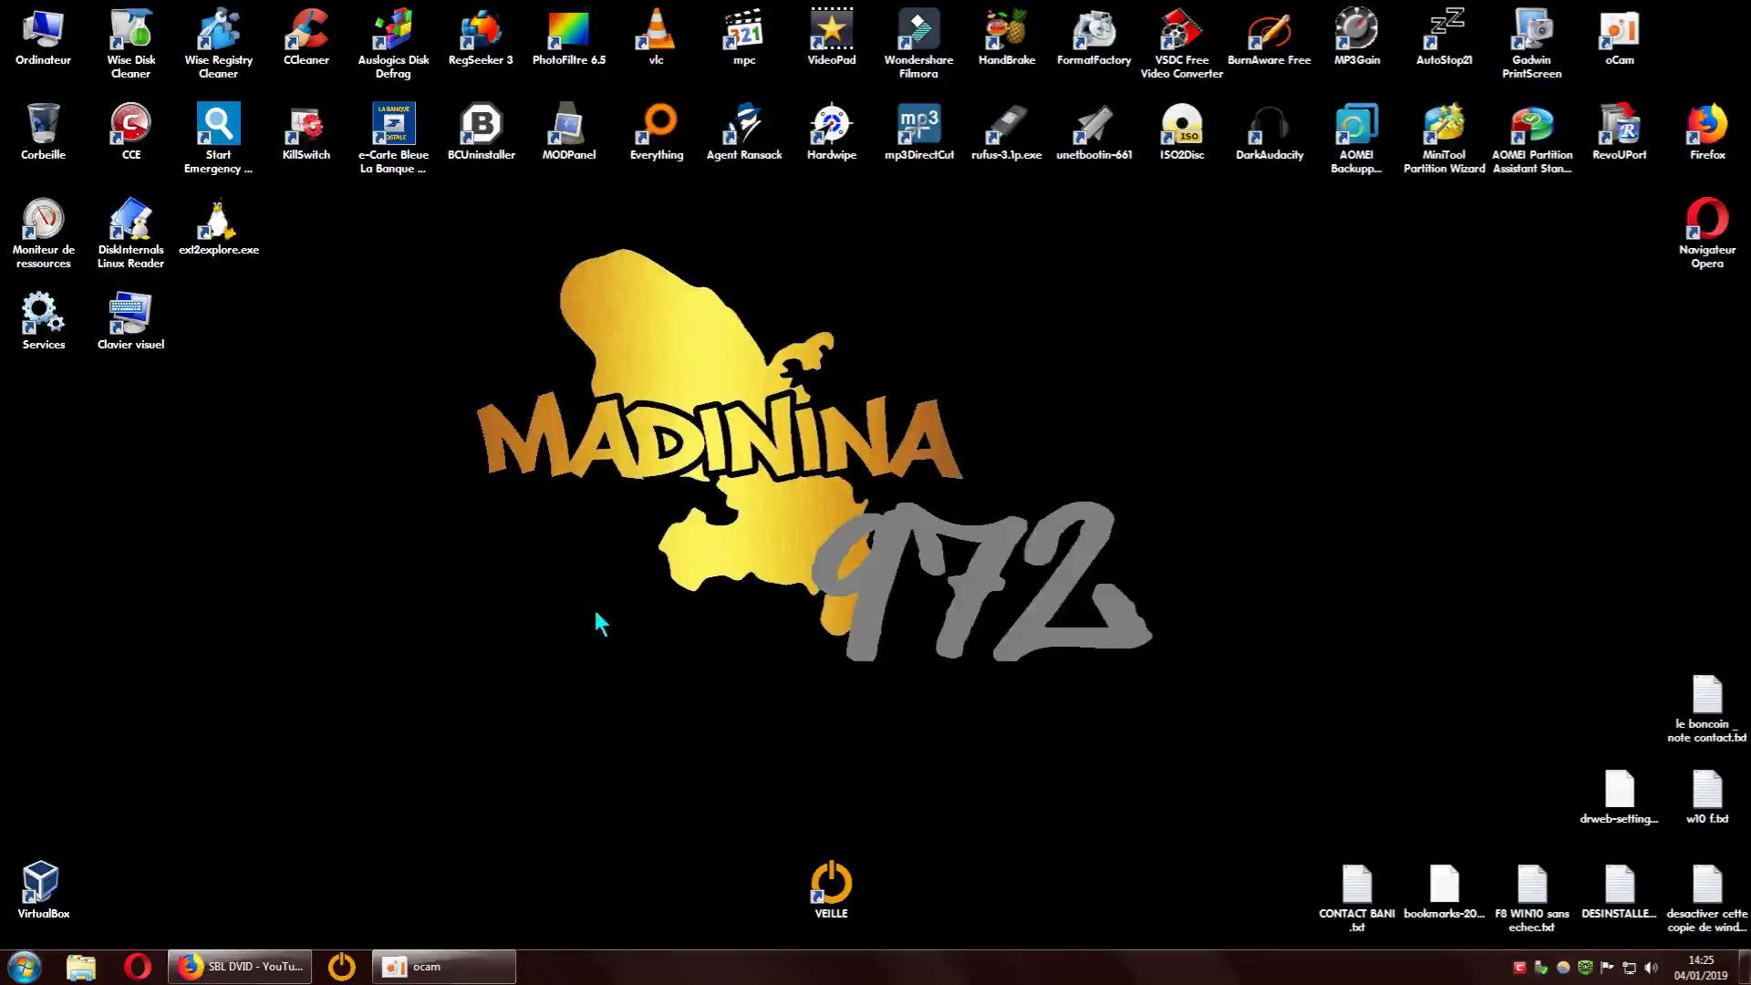